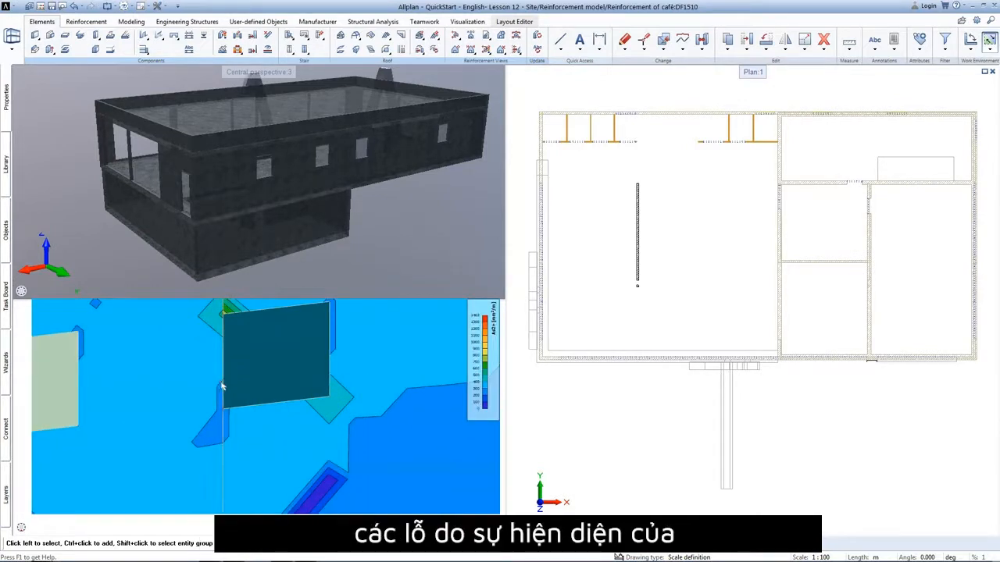
# - Examine the required reinforcement contour plot around the window openings of the café's exterior wall
pyautogui.moveTo(222, 385); pyautogui.dragTo(179, 428, button='middle')
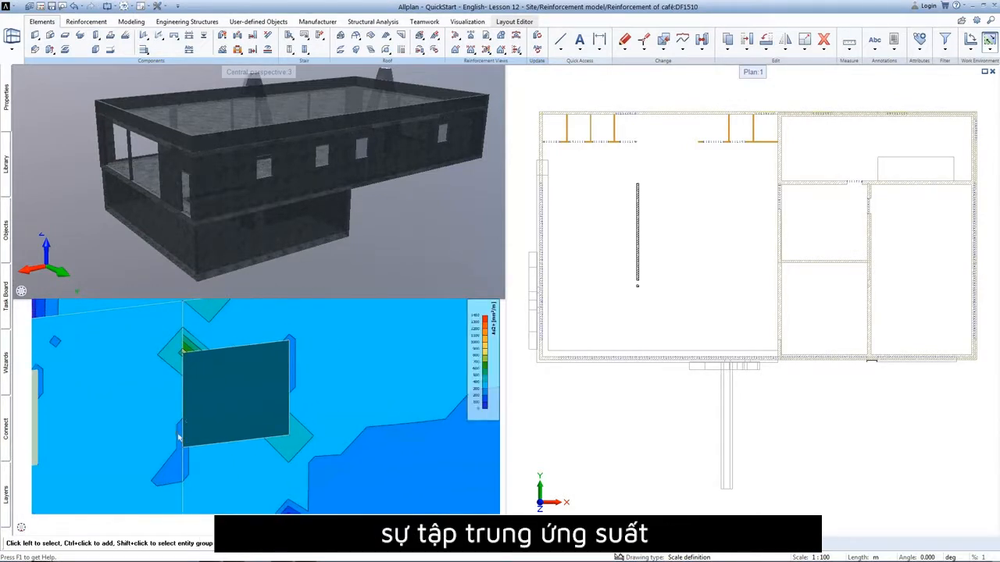
pyautogui.scroll(-3, 251, 350)
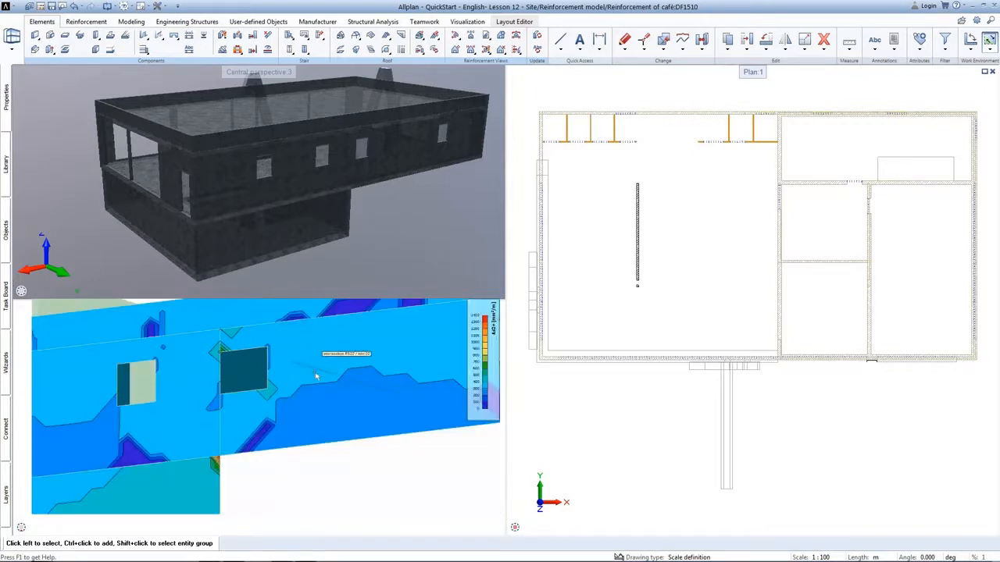
pyautogui.moveTo(314, 372); pyautogui.dragTo(223, 405, button='middle')
pyautogui.scroll(5, 369, 378)
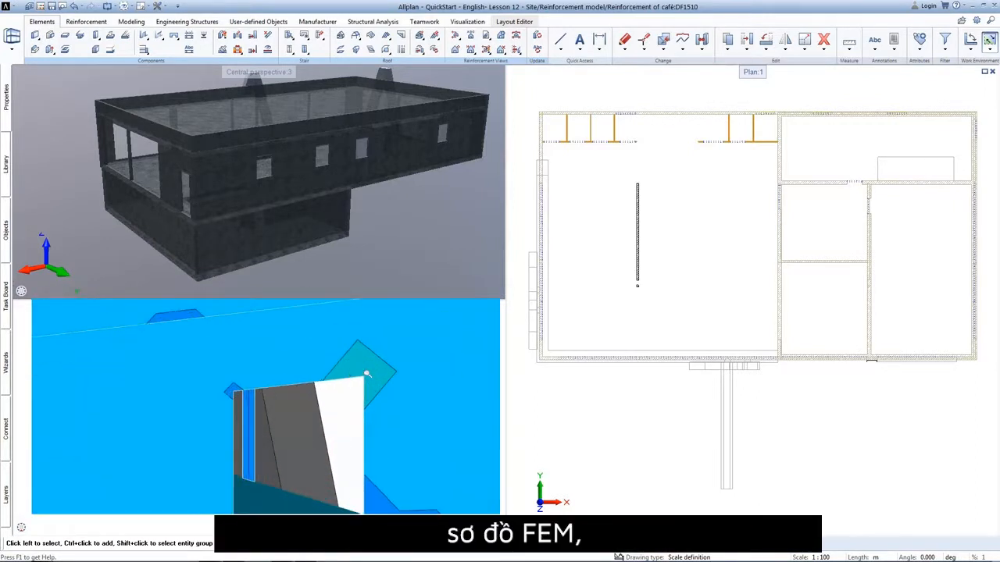
pyautogui.scroll(-5, 368, 378)
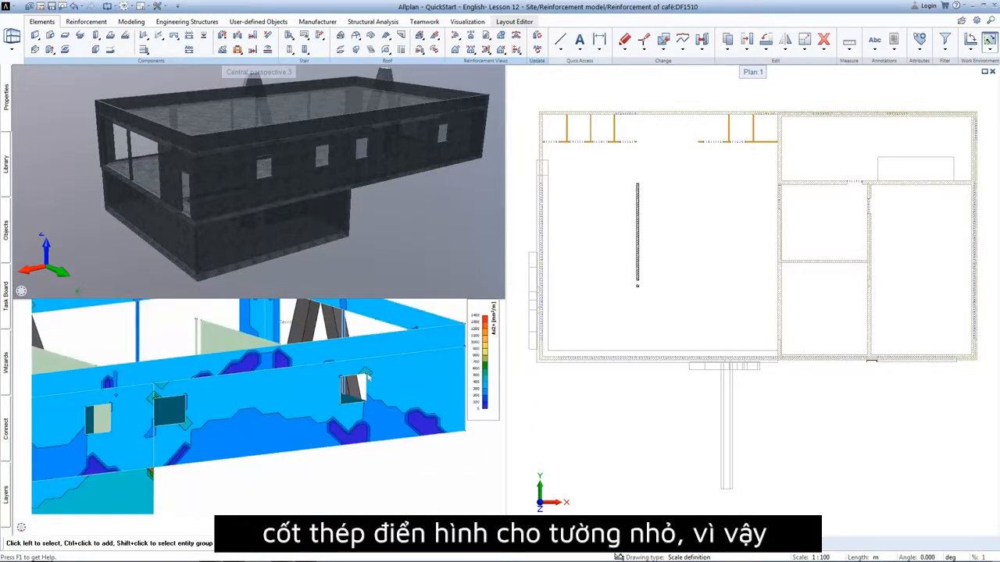
pyautogui.scroll(-3, 344, 421)
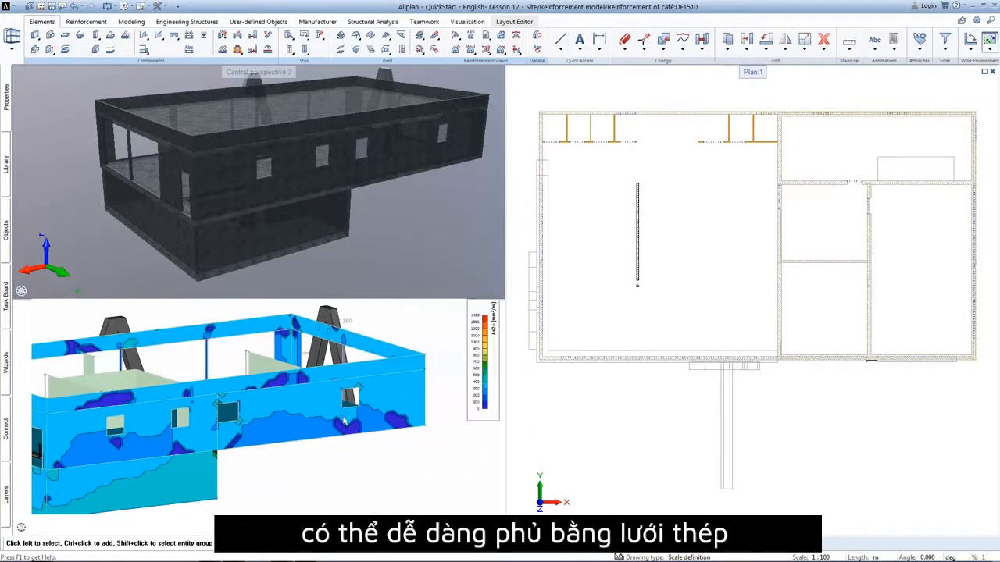
pyautogui.scroll(-2, 339, 423)
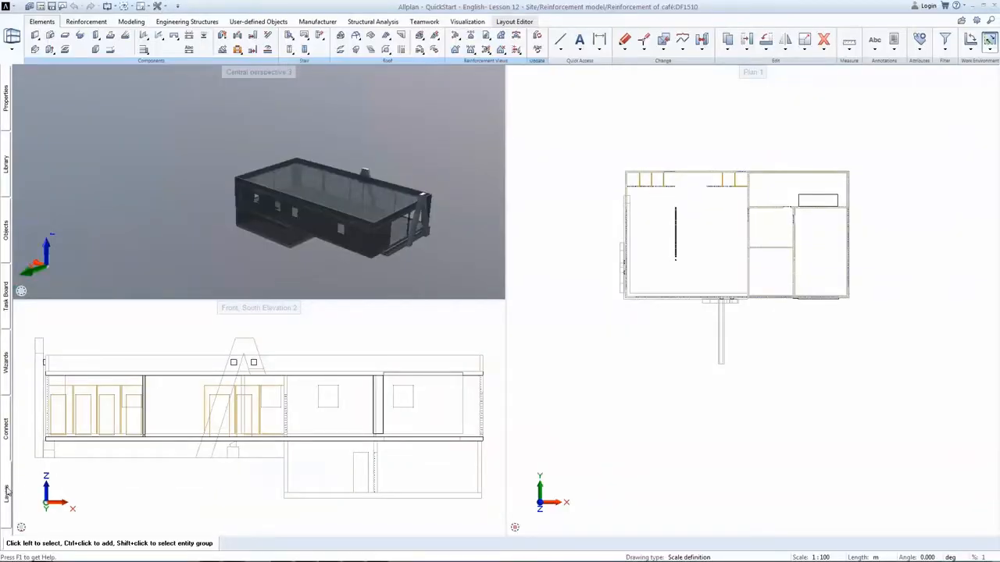
# - Load the layer favorite "Layers Lesson 12 Engineering.lfa" to hide the non-concrete layers
pyautogui.click(7, 490)
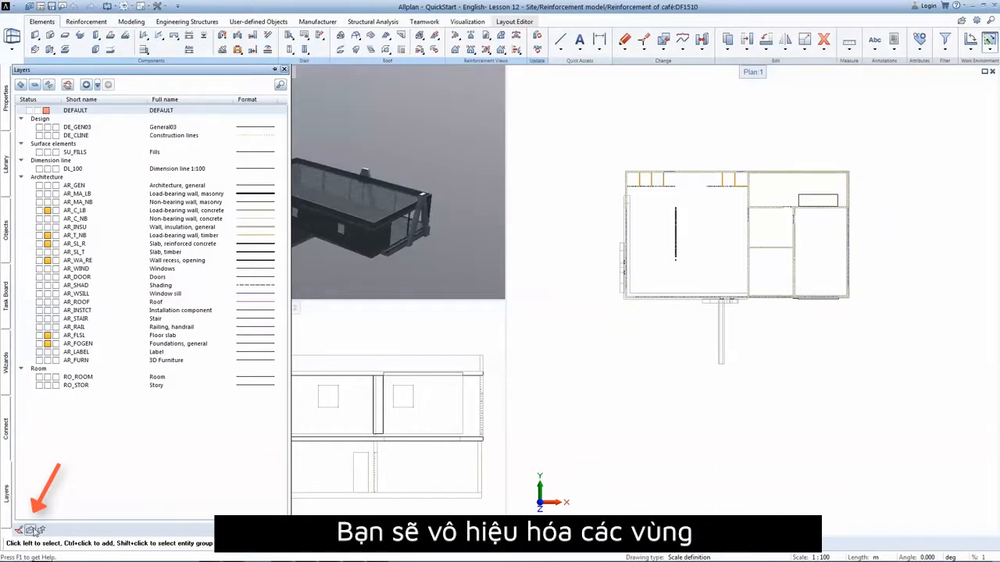
pyautogui.click(31, 529)
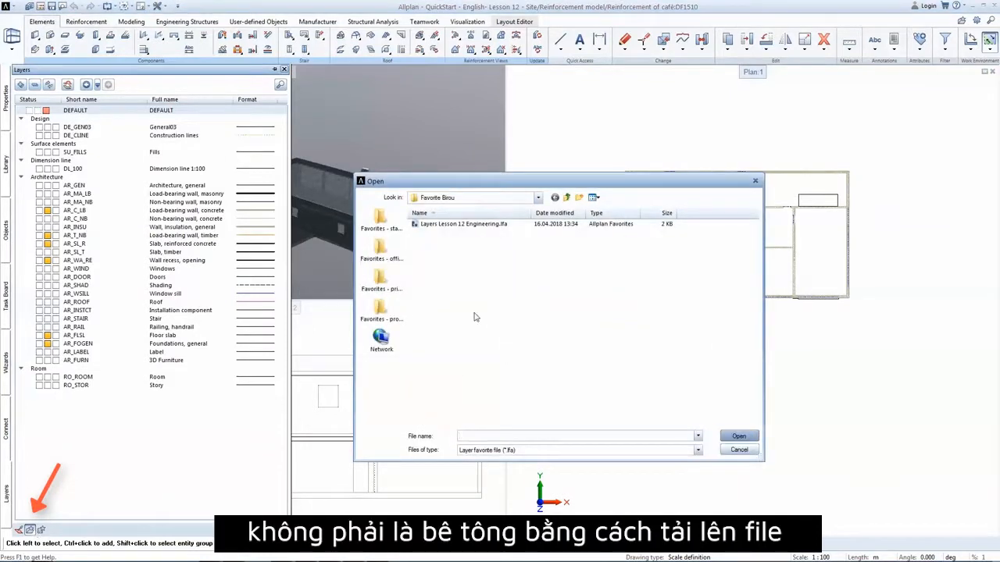
pyautogui.doubleClick(478, 225)
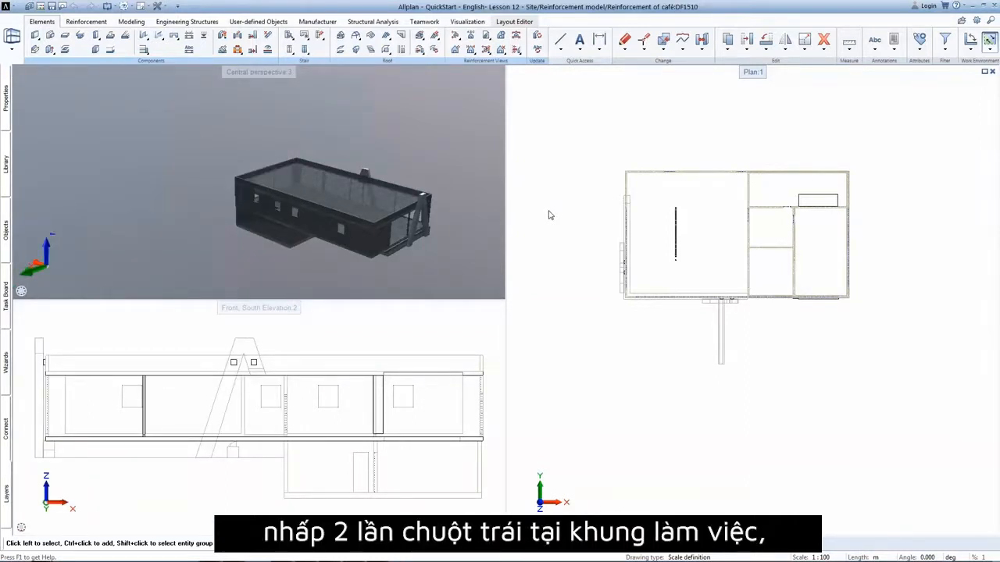
# - Load the building structure favorite "Lesson 12 Engineering.xml" to activate the drawing files for the project
pyautogui.doubleClick(548, 214)
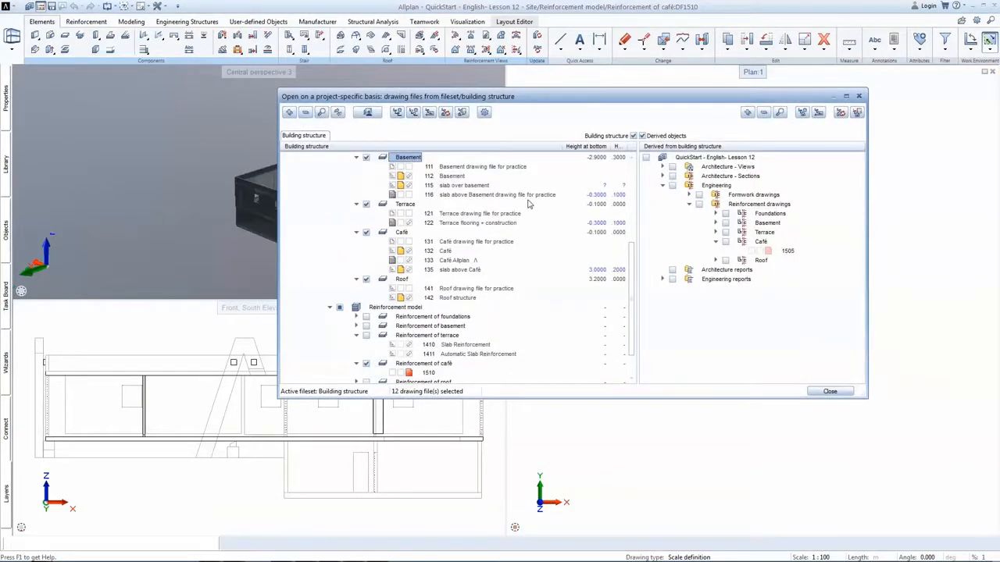
pyautogui.scroll(6, 528, 203)
pyautogui.rightClick(388, 159)
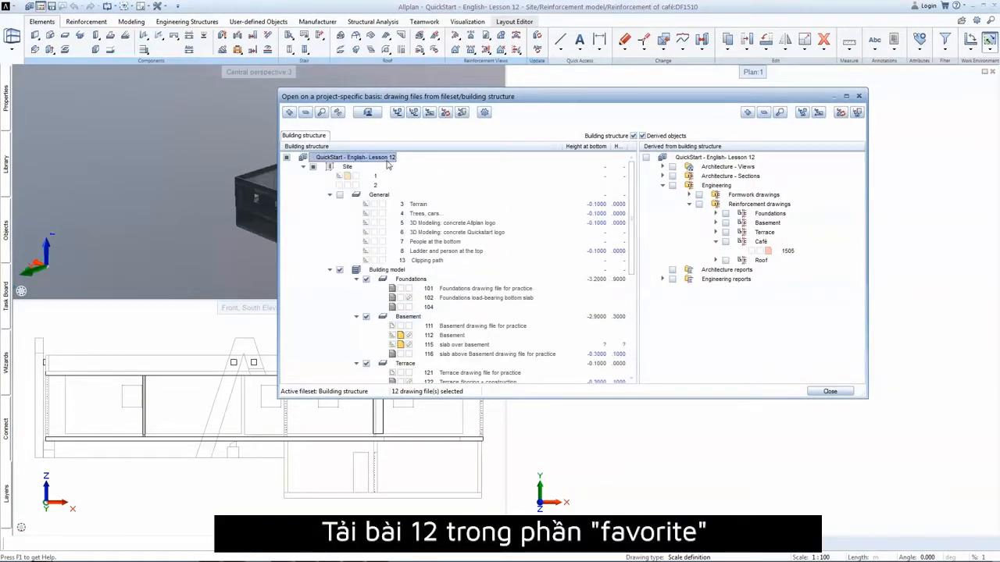
pyautogui.click(414, 175)
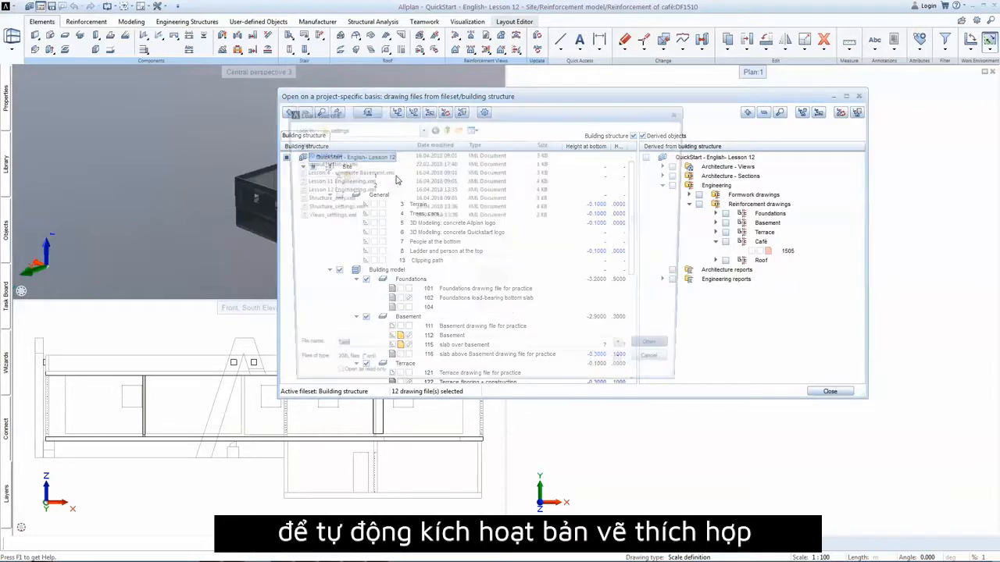
pyautogui.doubleClick(396, 188)
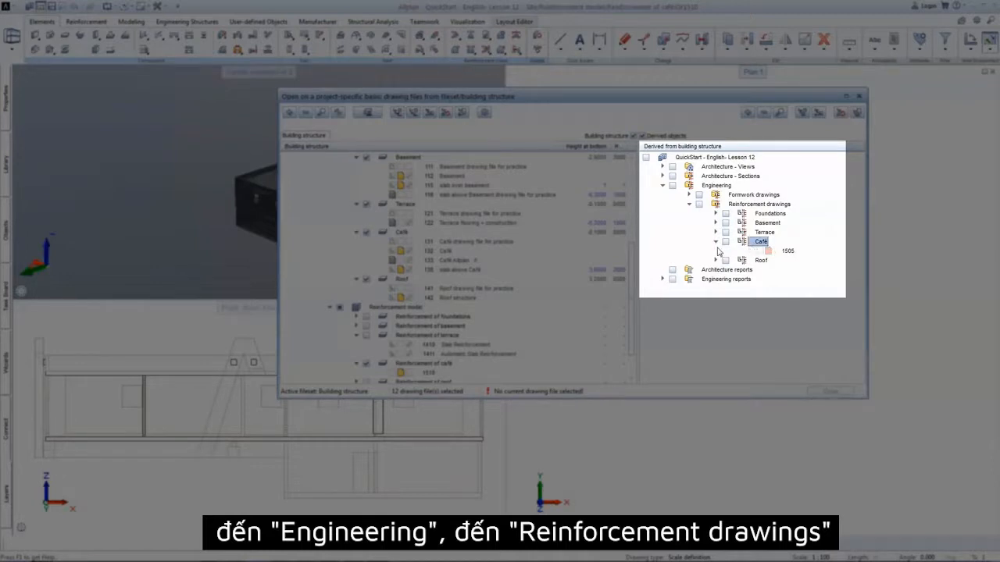
# - Activate drawing file 1505 under the Café reinforcement drawings and rename it "Walls Detailing"
pyautogui.click(726, 242)
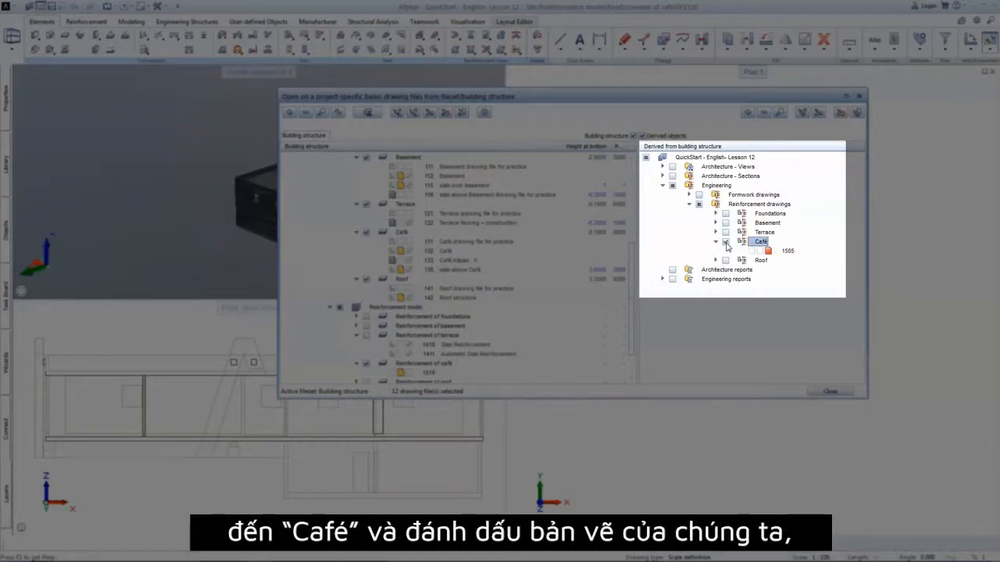
pyautogui.click(789, 251)
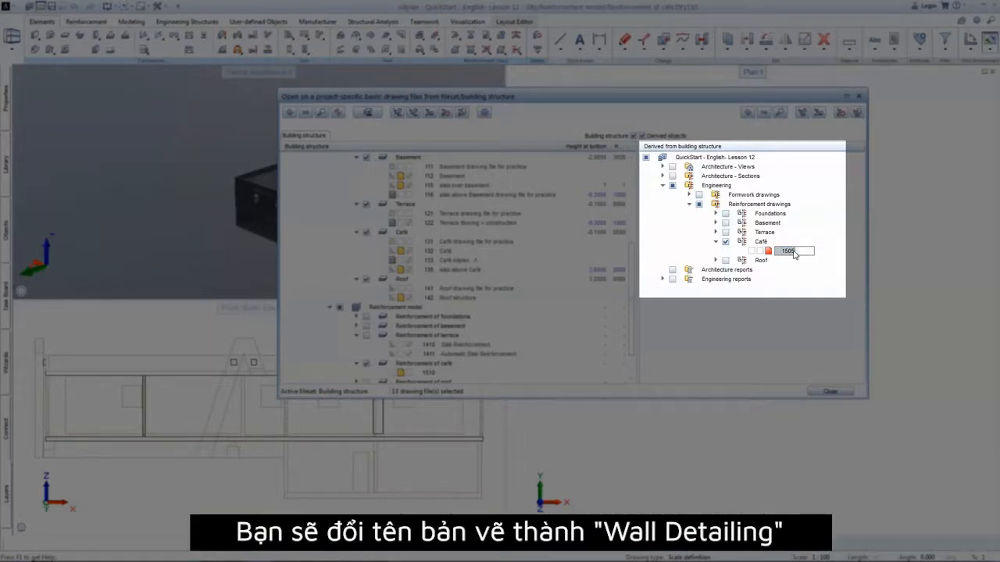
pyautogui.write('Walls')
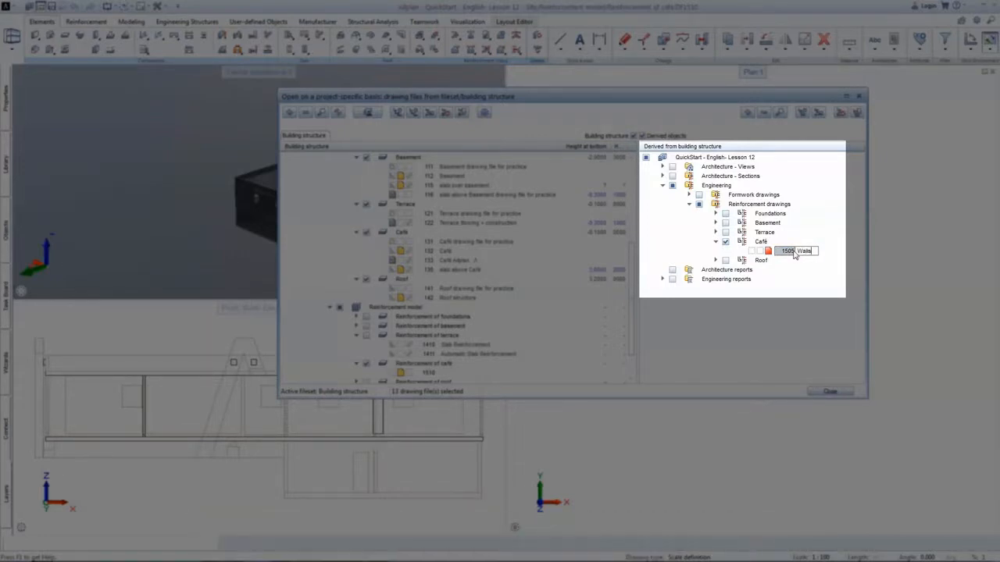
pyautogui.write(' Detailing')
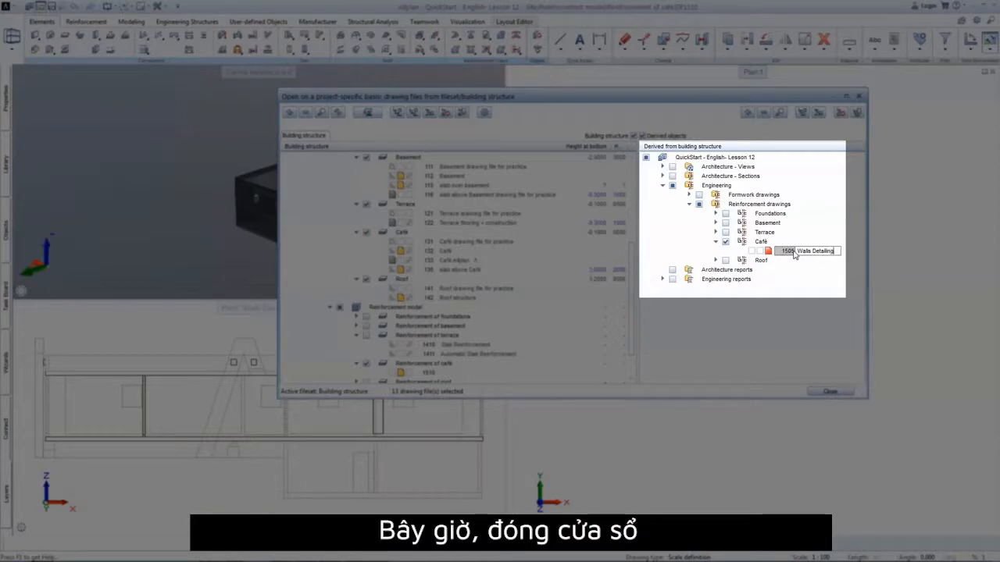
pyautogui.press('Return')
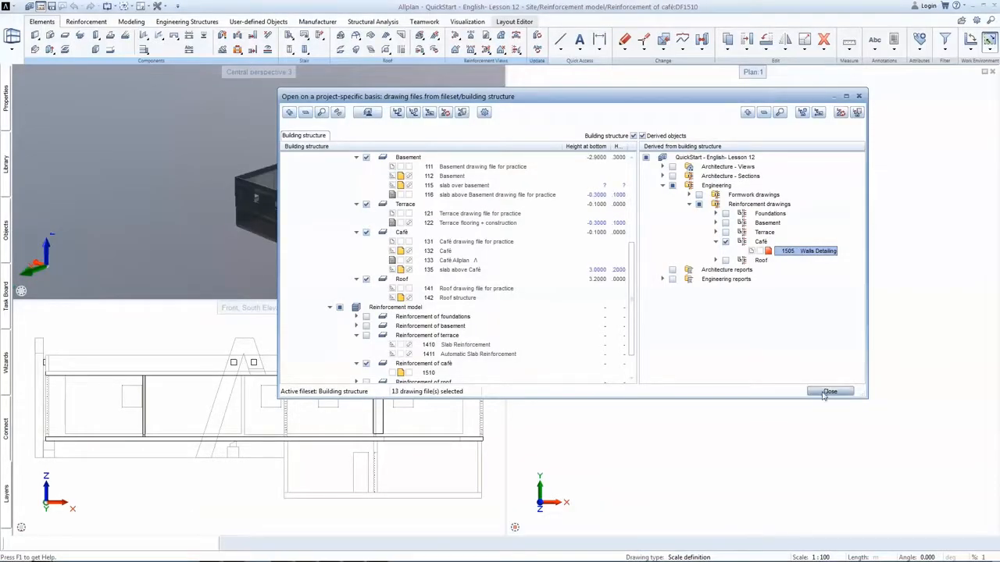
pyautogui.click(829, 392)
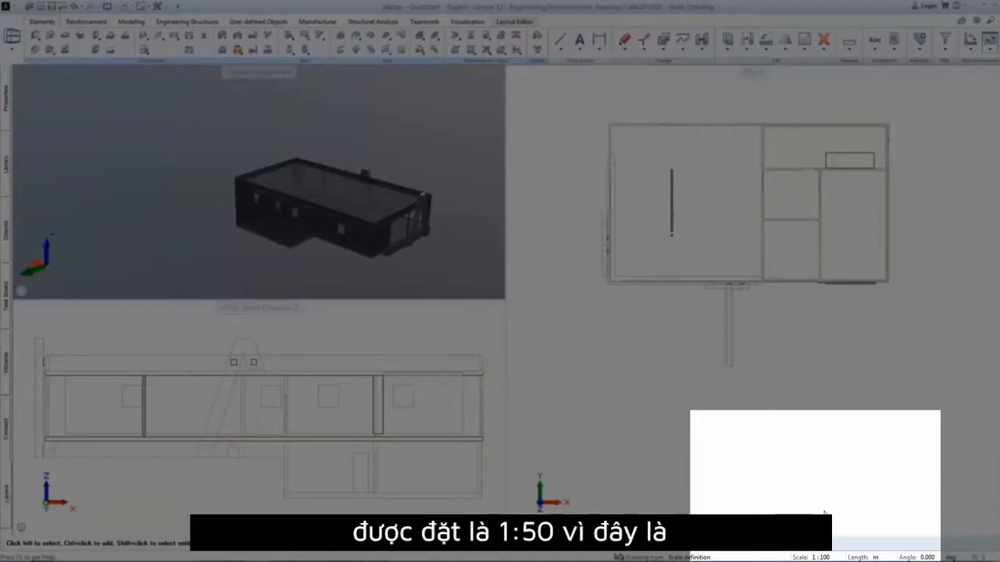
# - Set the scale to 1:50 and define a section of the building along the upper exterior wall in plan, viewed from outside
pyautogui.click(830, 557)
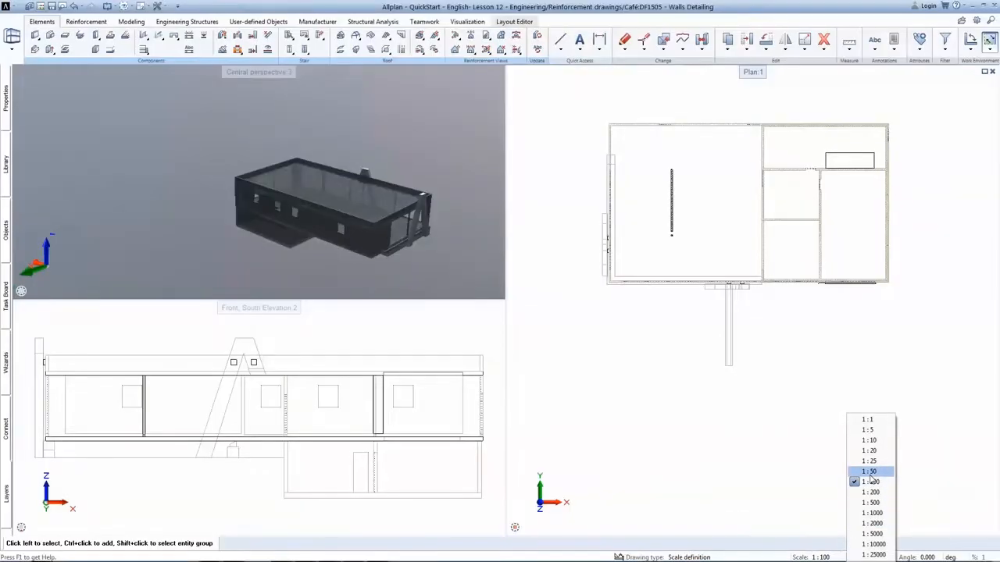
pyautogui.click(871, 481)
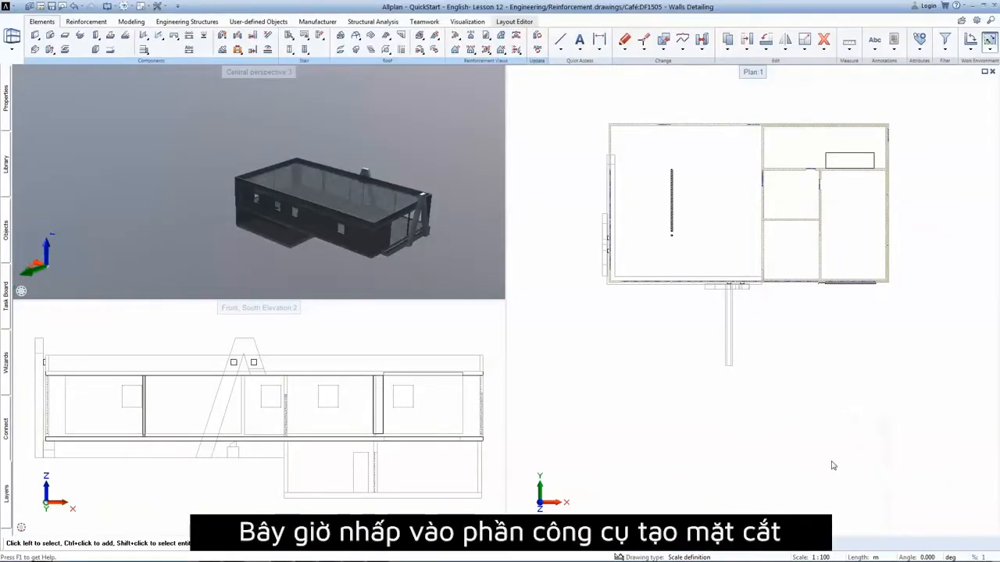
pyautogui.click(458, 37)
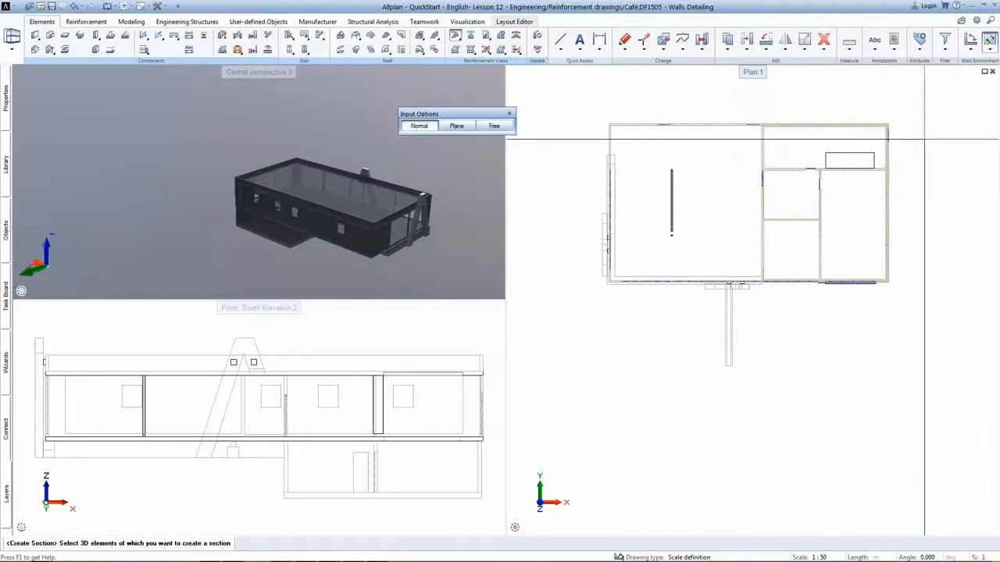
pyautogui.click(925, 139)
pyautogui.click(589, 114)
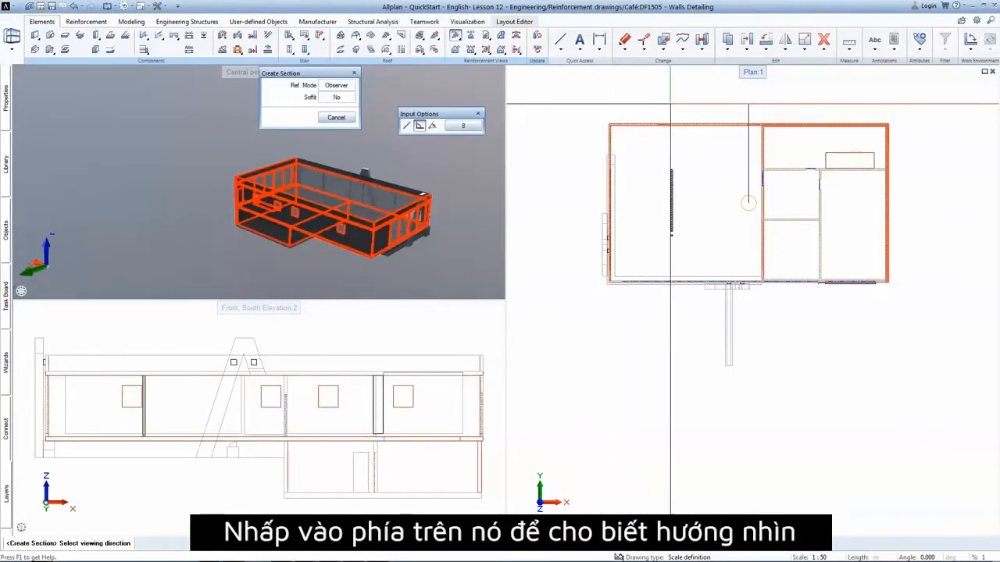
pyautogui.click(720, 96)
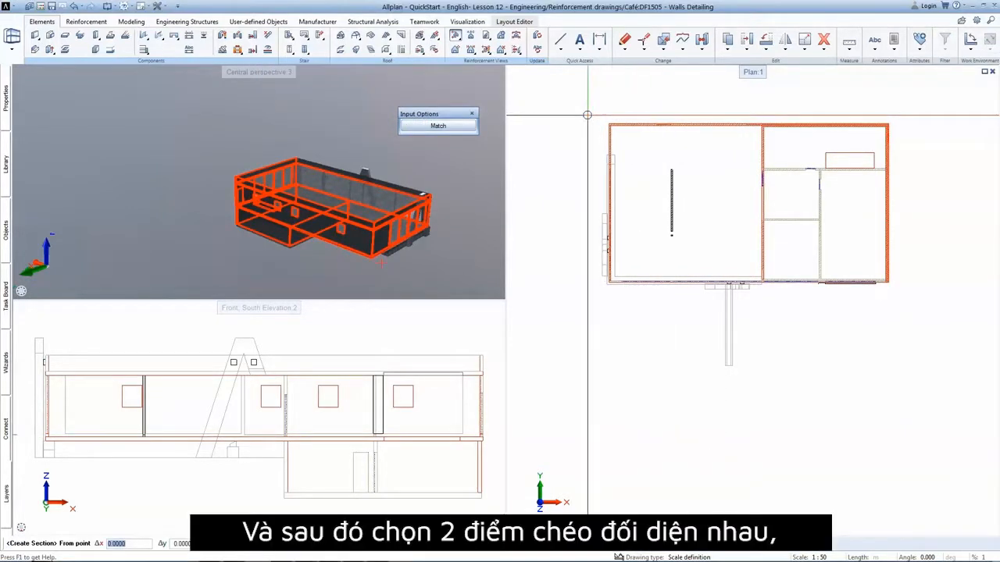
pyautogui.click(914, 148)
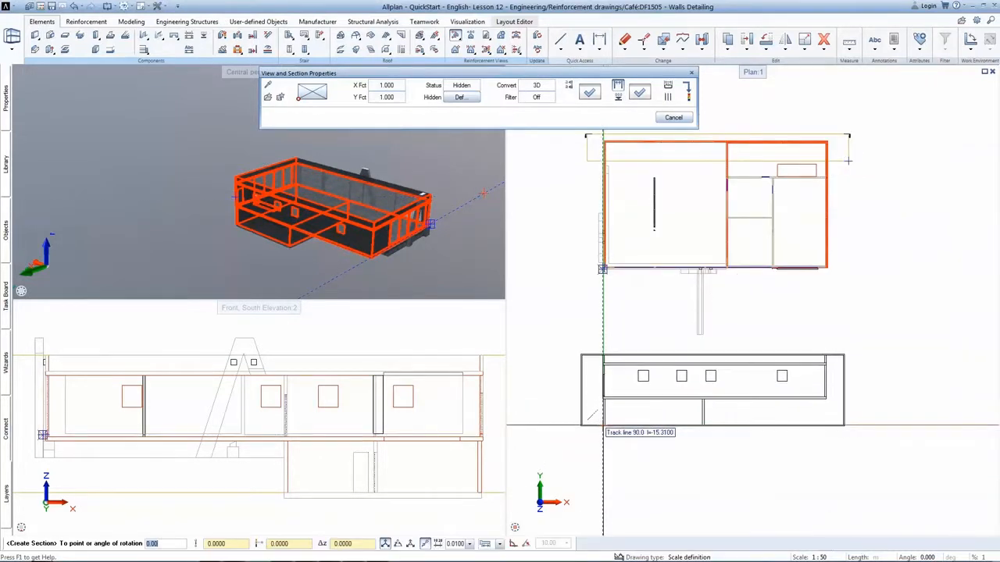
# - Place the section view below the floor plan, aligned with it, and put the label "Section 1 - 1" above the view
pyautogui.click(604, 428)
pyautogui.scroll(1, 614, 426)
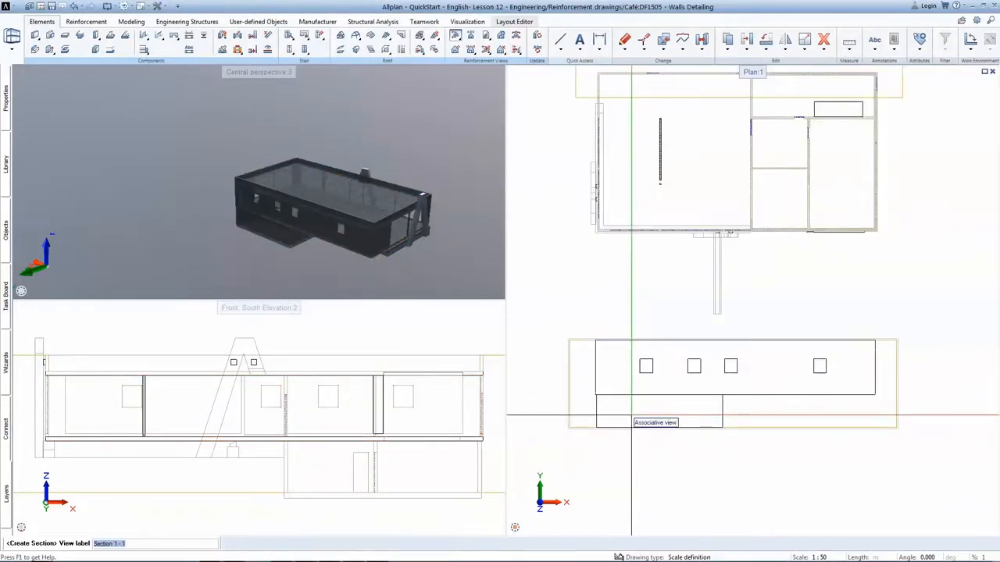
pyautogui.press('Return')
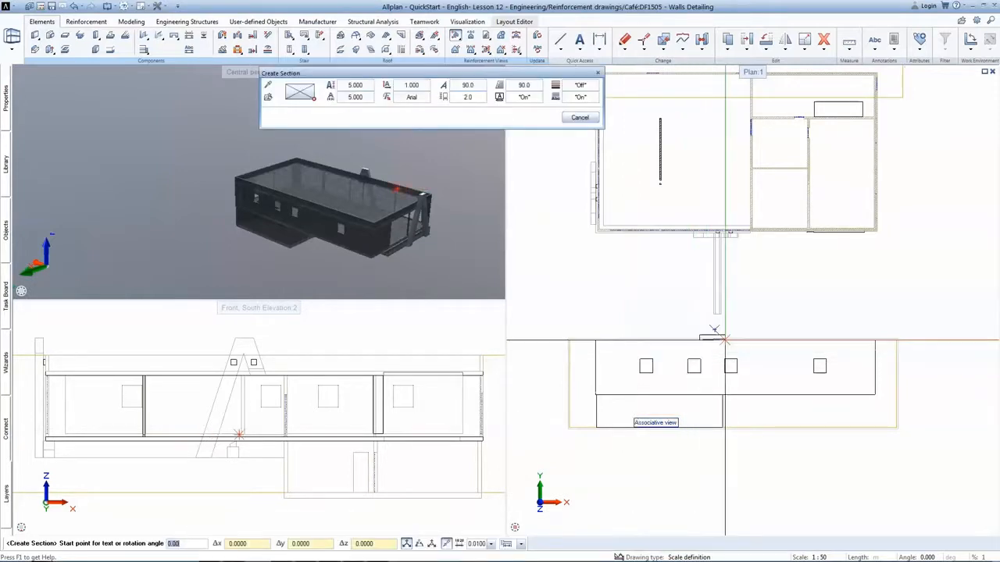
pyautogui.scroll(1, 729, 329)
pyautogui.click(731, 328)
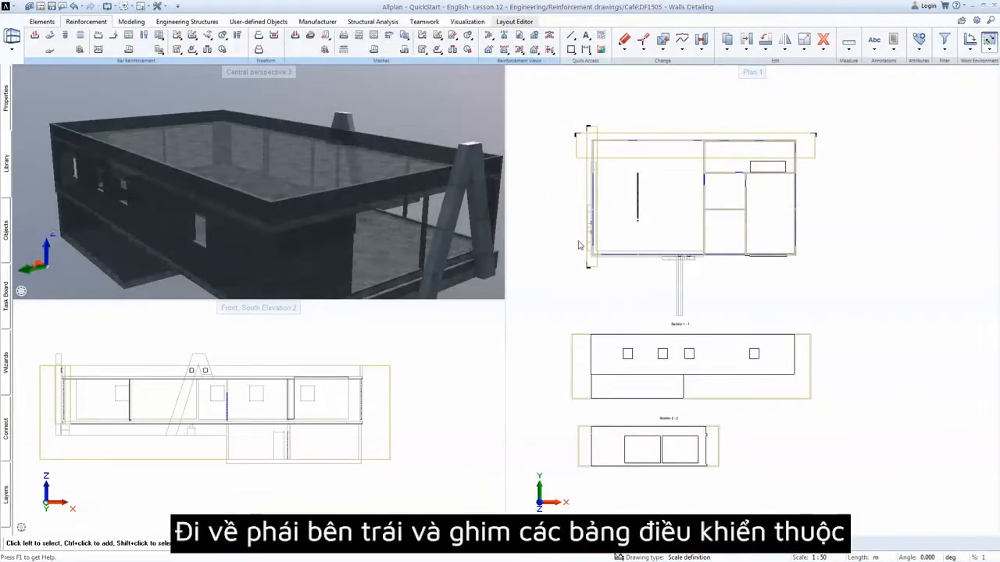
# - Pin the palettes open and start the Wall corner, type 1 PythonPart from the library folder Default > PythonParts > Engineering
pyautogui.moveTo(9, 81)
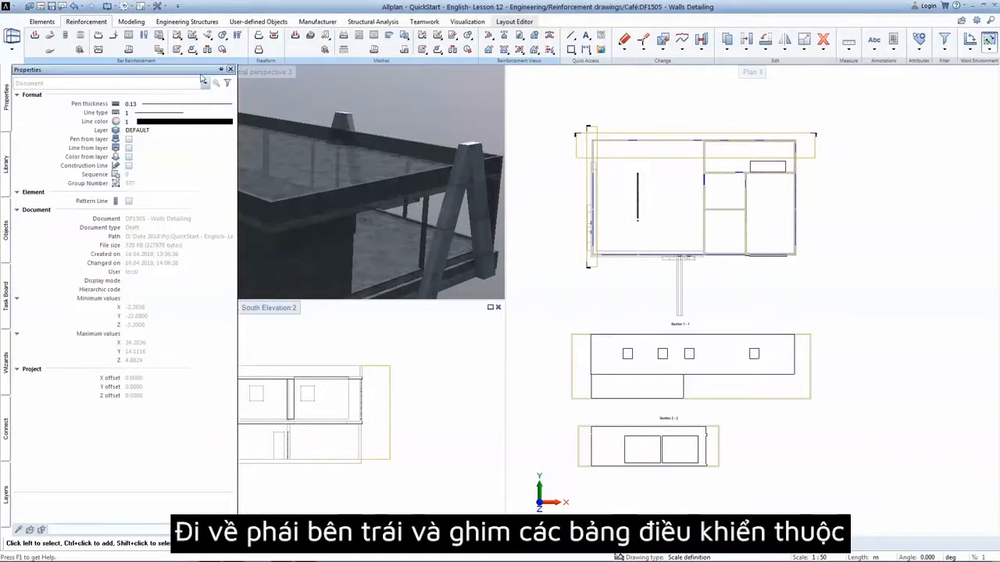
pyautogui.click(222, 70)
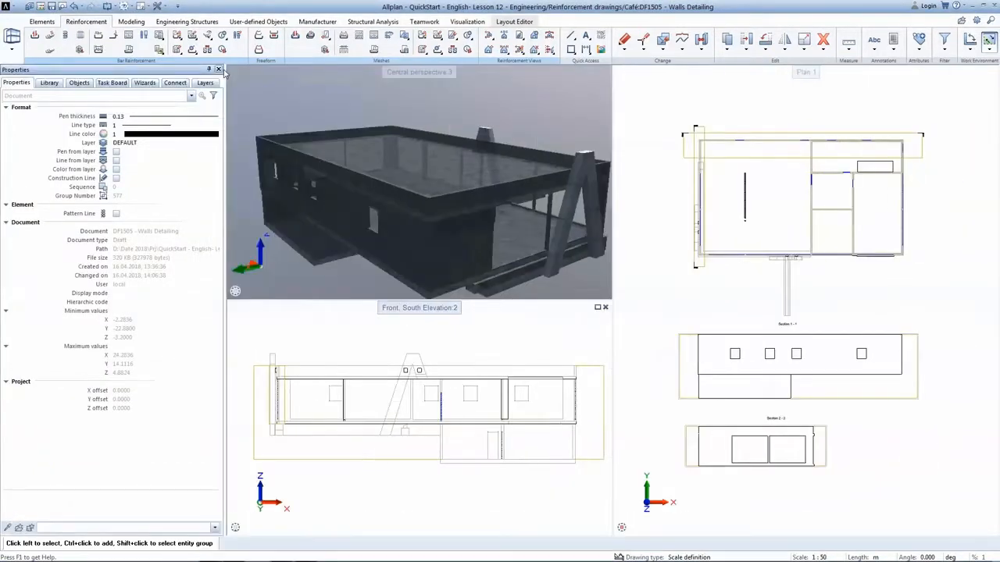
pyautogui.click(59, 85)
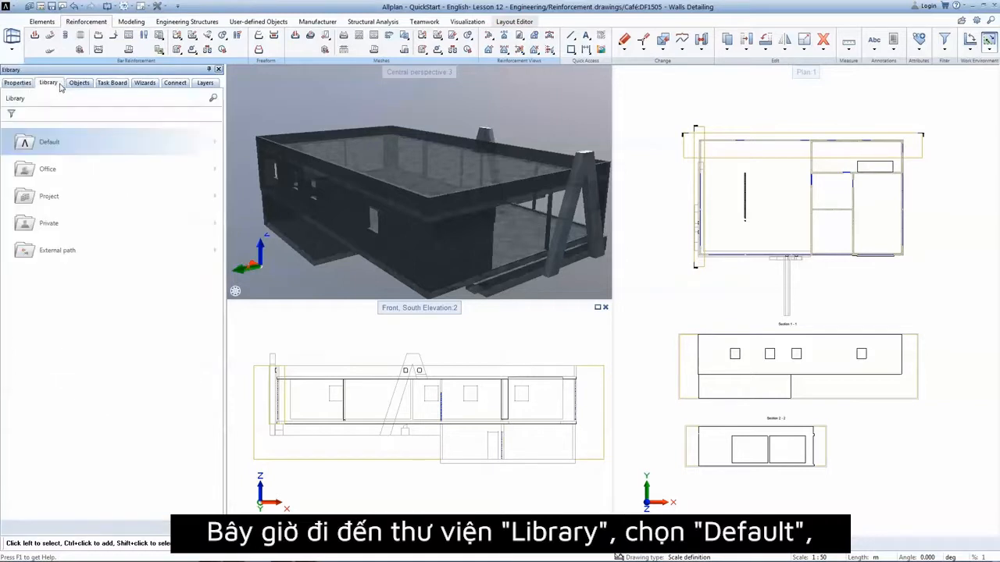
pyautogui.click(61, 143)
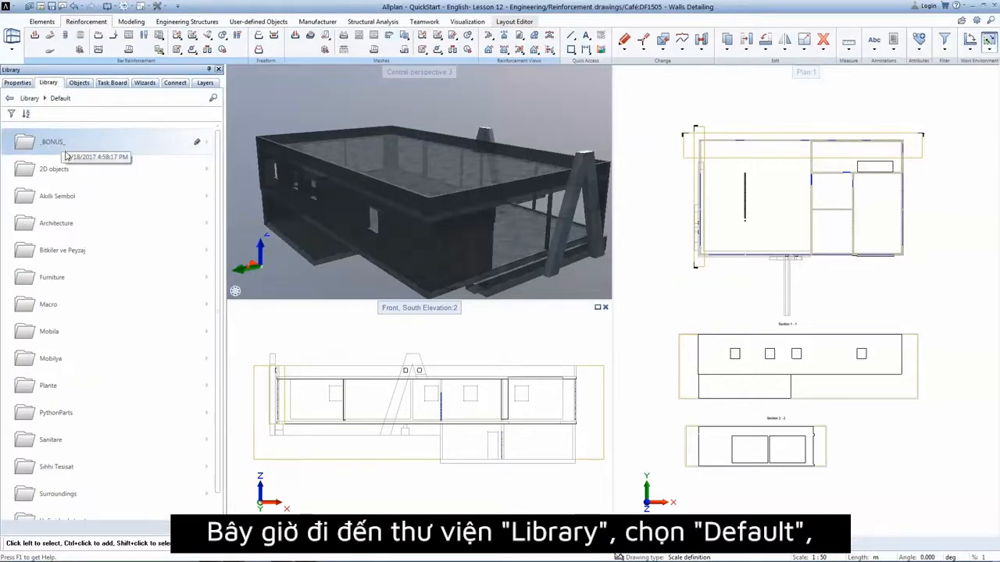
pyautogui.click(75, 411)
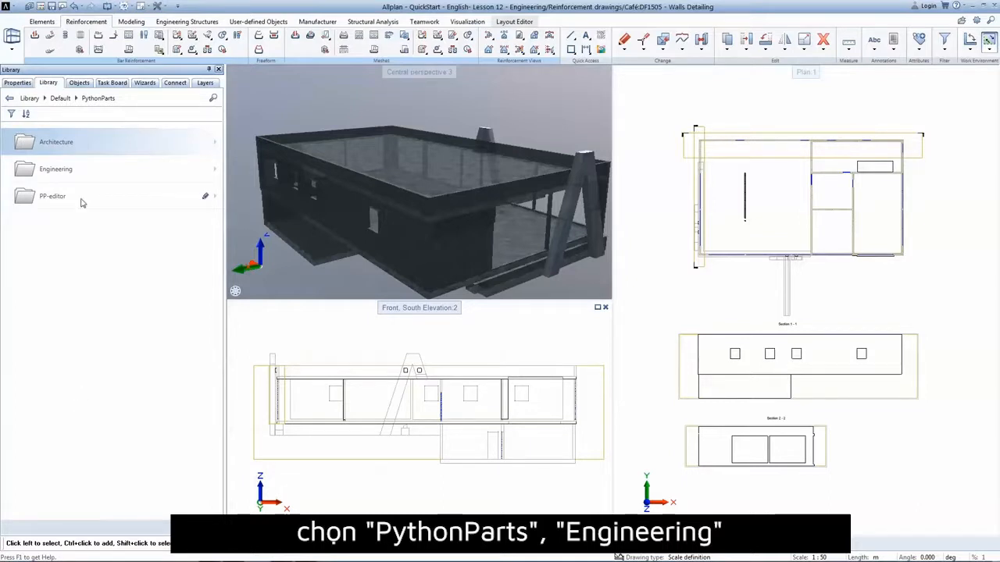
pyautogui.click(78, 169)
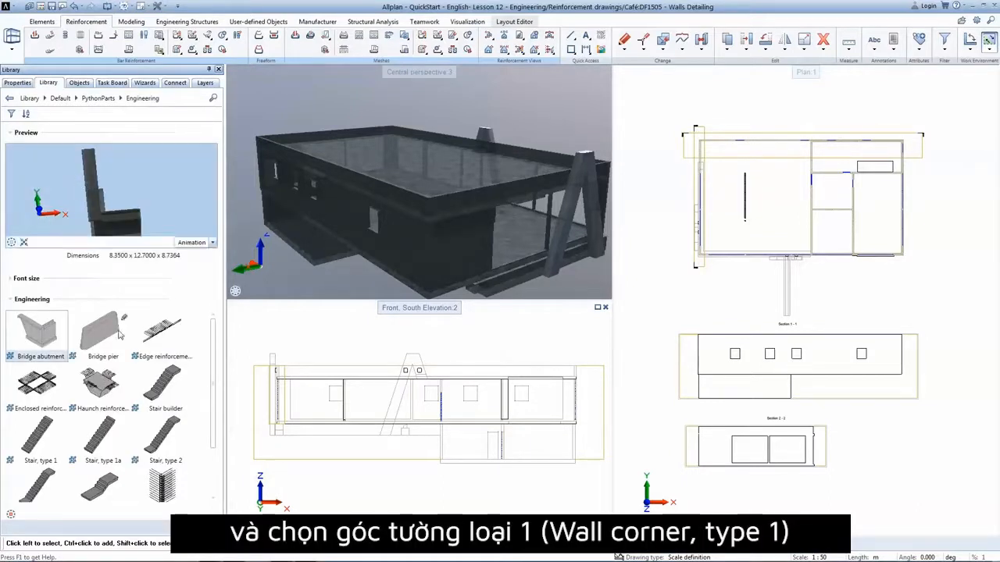
pyautogui.scroll(-1, 125, 359)
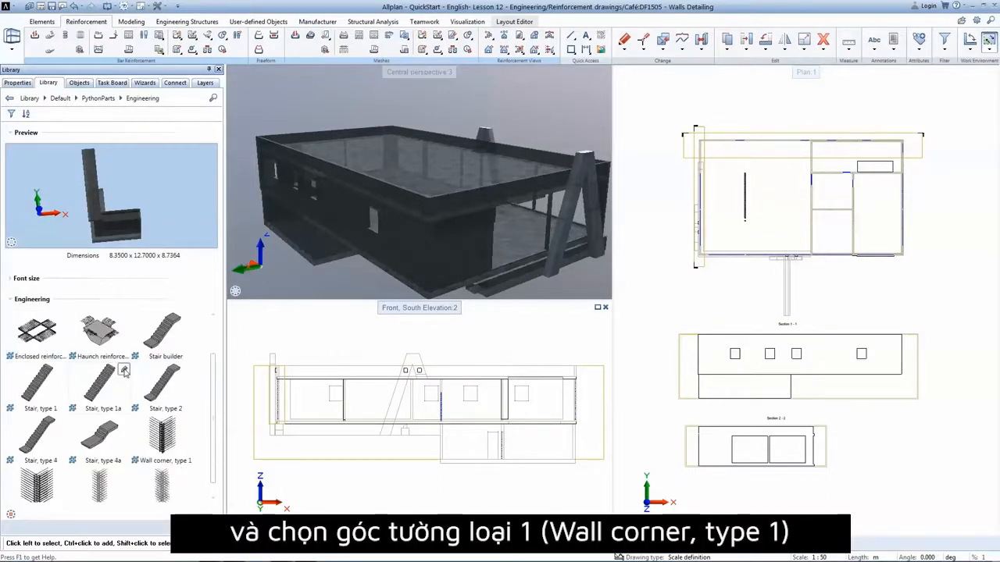
pyautogui.doubleClick(163, 438)
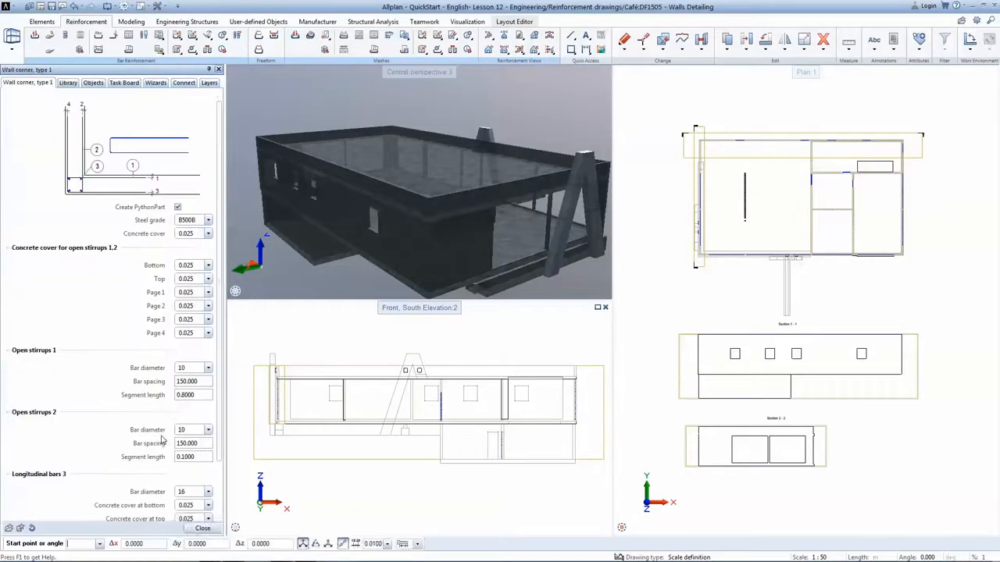
# - Load the project favorite wallcorner1.pyv and place the corner reinforcement at the upper-left exterior wall corner in the floor plan
pyautogui.click(9, 528)
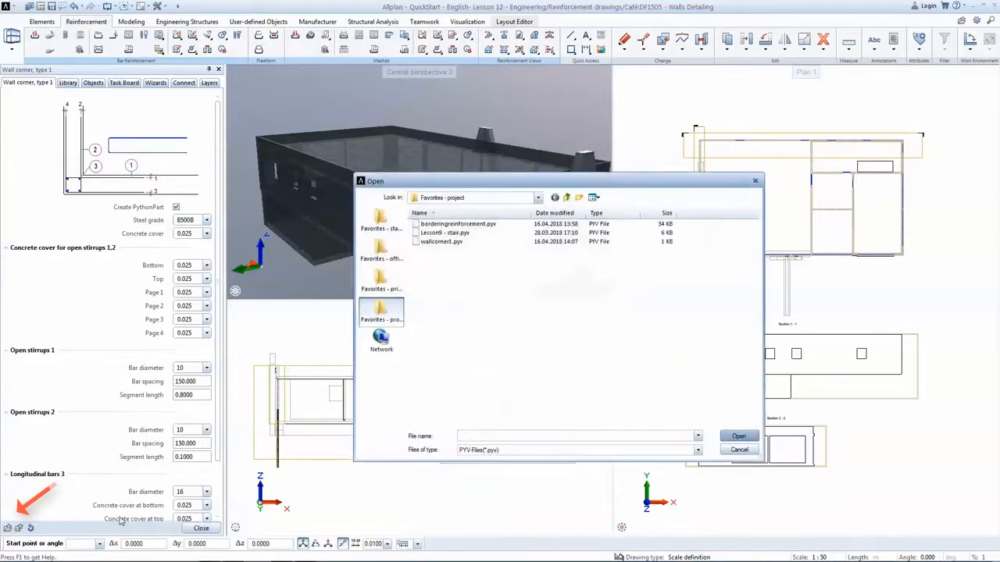
pyautogui.doubleClick(442, 242)
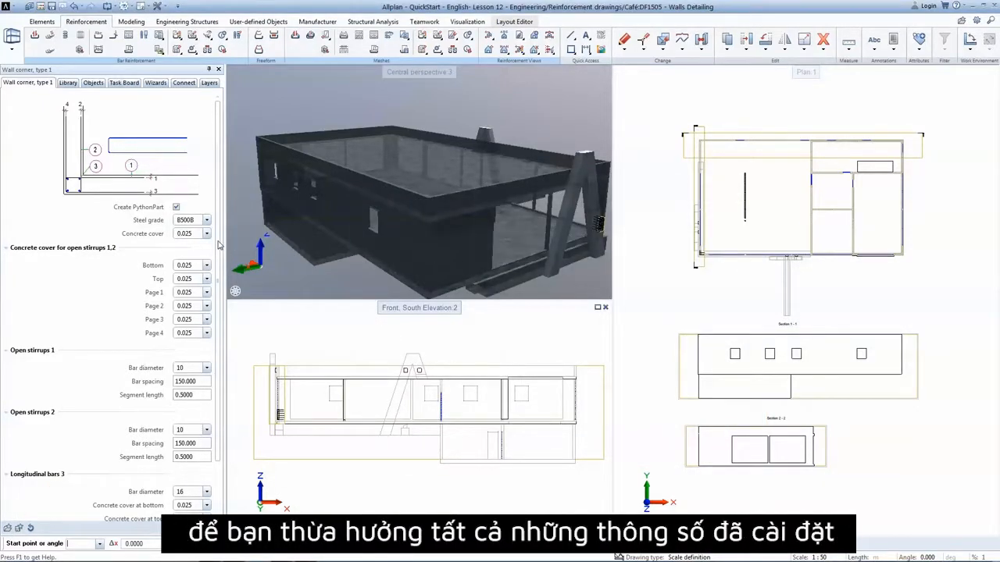
pyautogui.scroll(-3, 220, 300)
pyautogui.scroll(6, 688, 163)
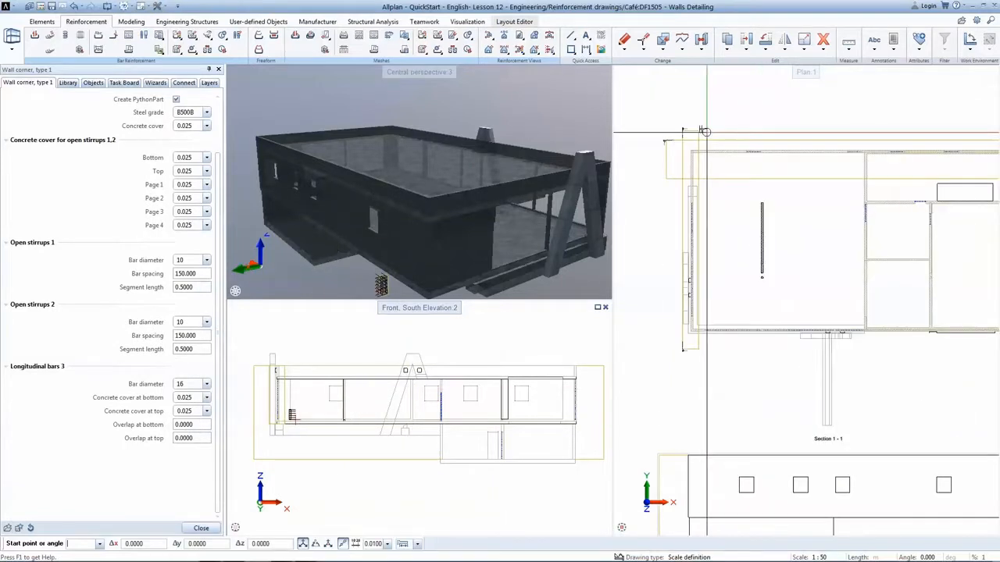
pyautogui.scroll(3, 688, 164)
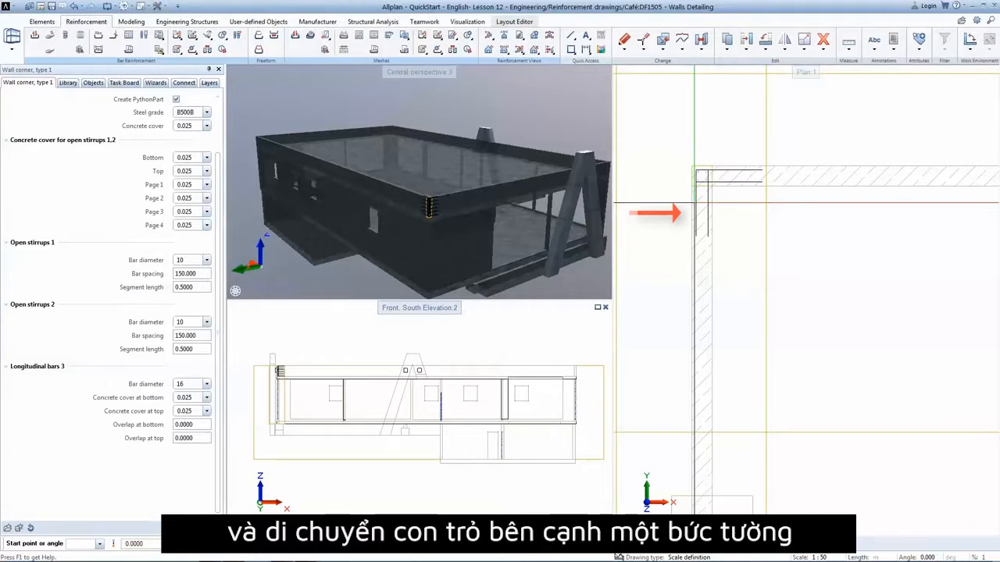
pyautogui.click(693, 203)
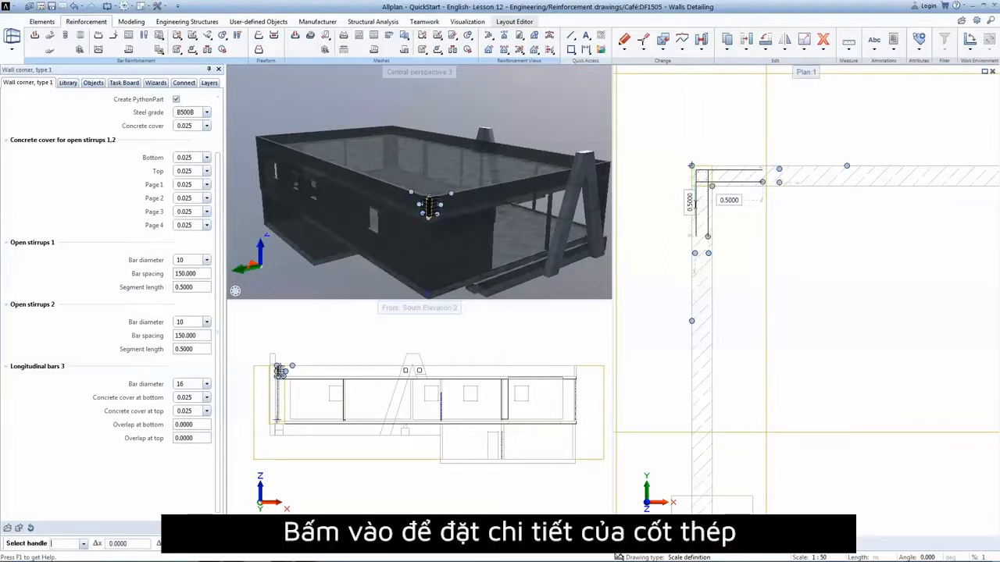
# - Set the segment length of the corner's open stirrups to 0.8 m along both walls
pyautogui.scroll(5, 524, 197)
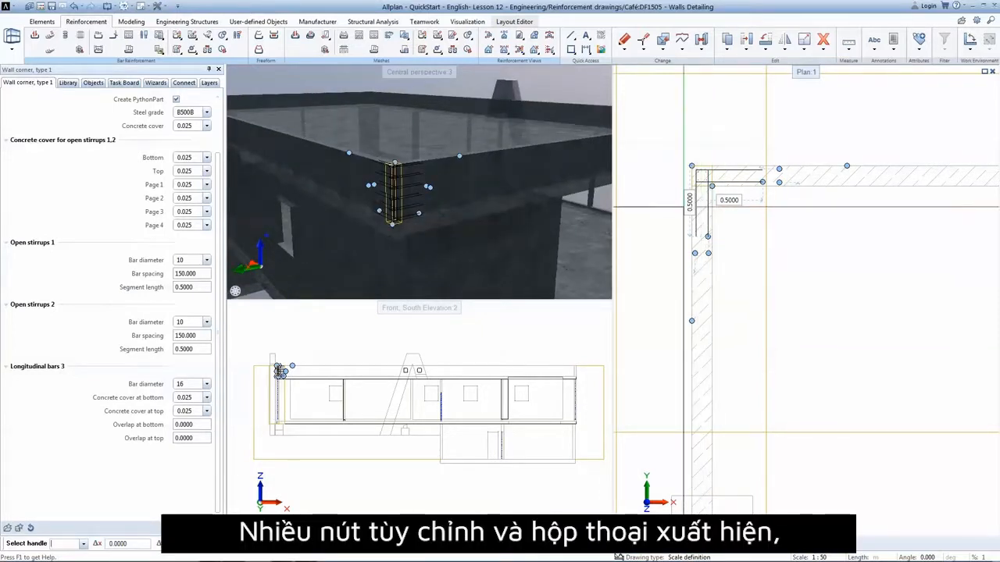
pyautogui.write('0.8')
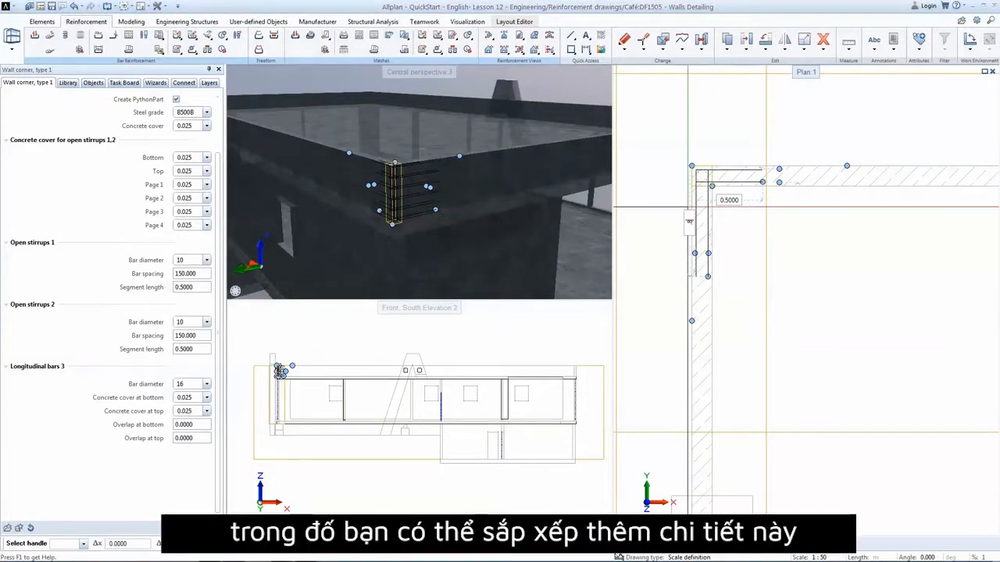
pyautogui.press('Return')
pyautogui.click(739, 200)
pyautogui.write('0.8')
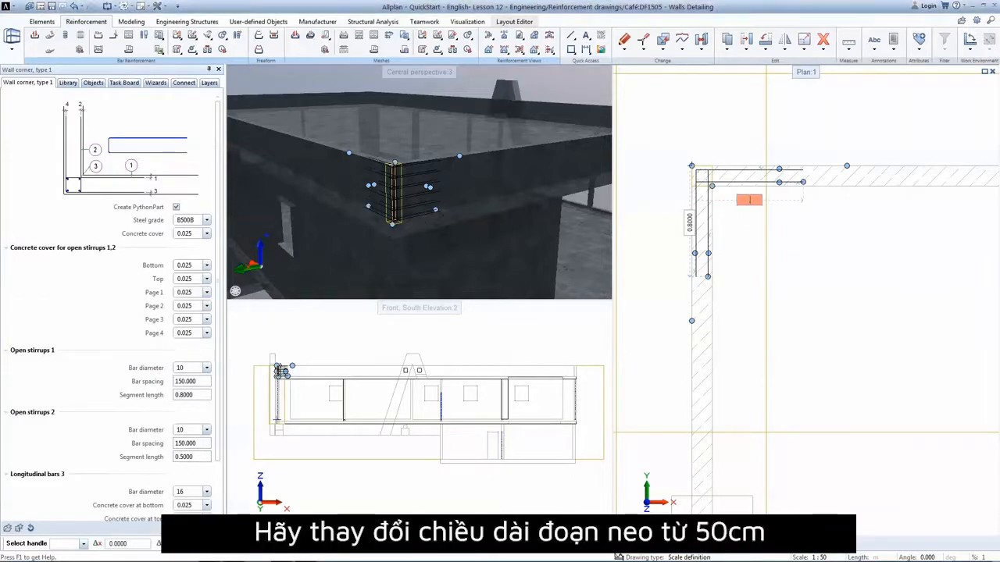
pyautogui.press('Return')
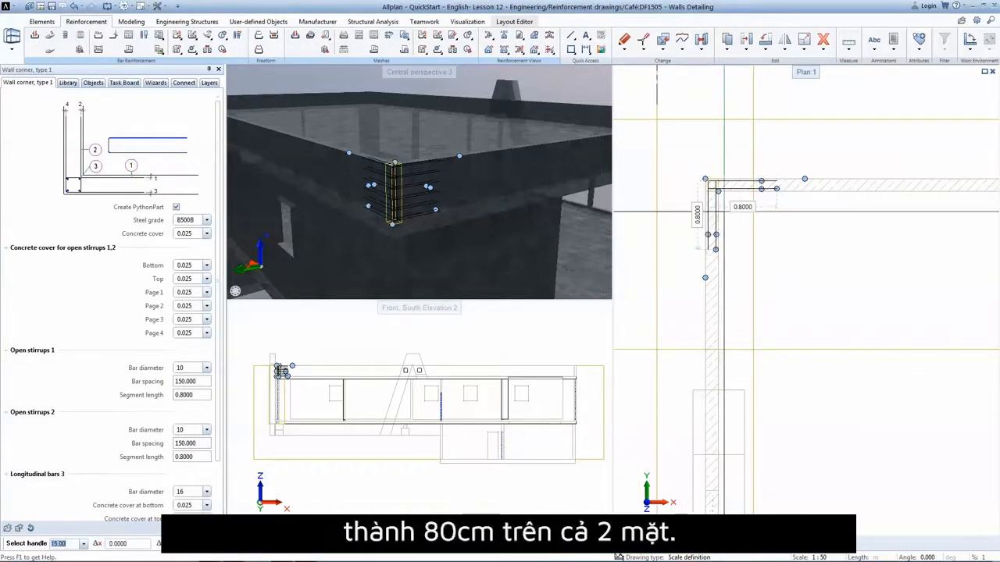
# - Extend the corner reinforcement down to the wall's lower corner in Section 2 - 2 and create it in the model
pyautogui.scroll(-4, 741, 315)
pyautogui.scroll(-3, 740, 314)
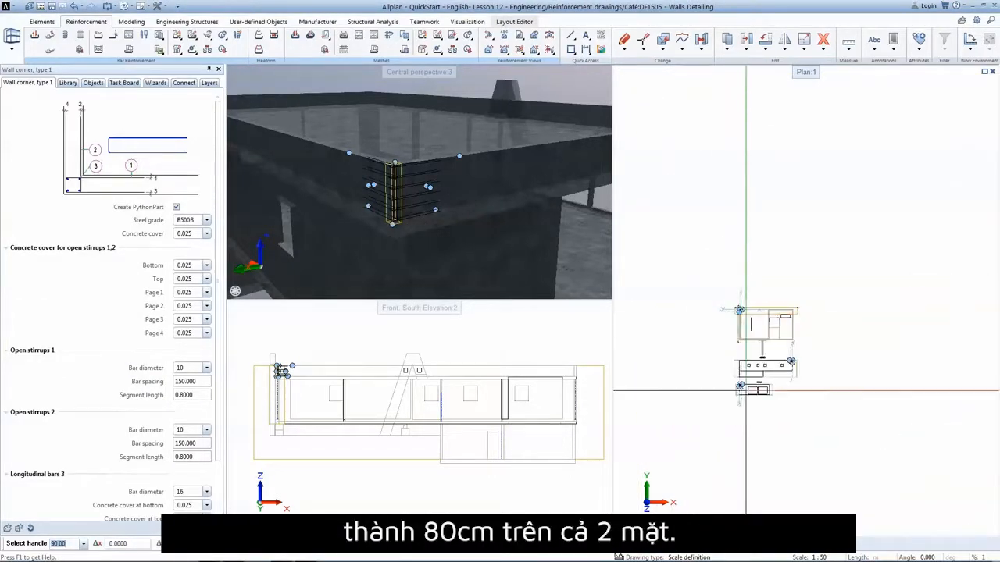
pyautogui.scroll(6, 738, 374)
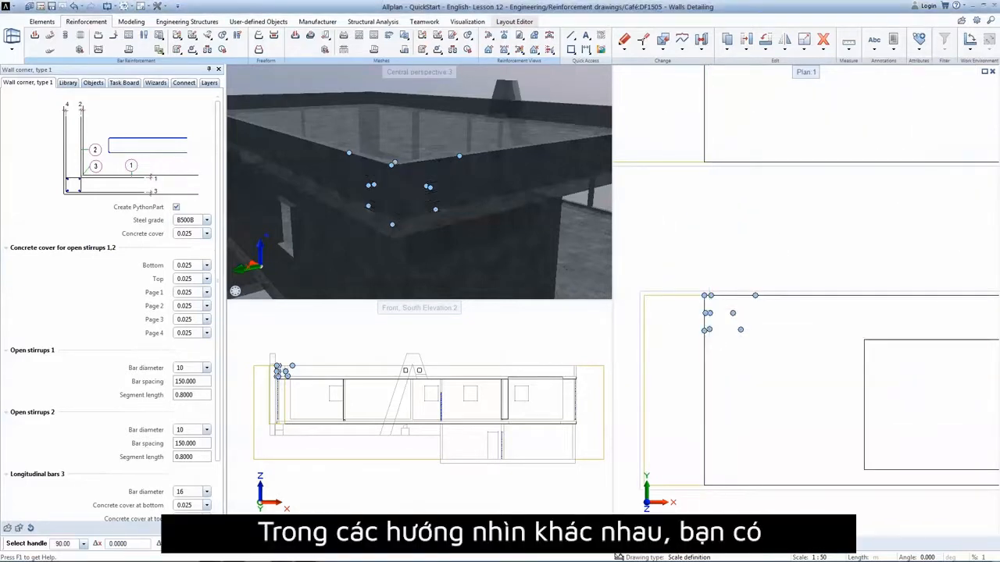
pyautogui.moveTo(709, 343); pyautogui.dragTo(707, 282, button='middle')
pyautogui.scroll(1, 706, 281)
pyautogui.click(703, 265)
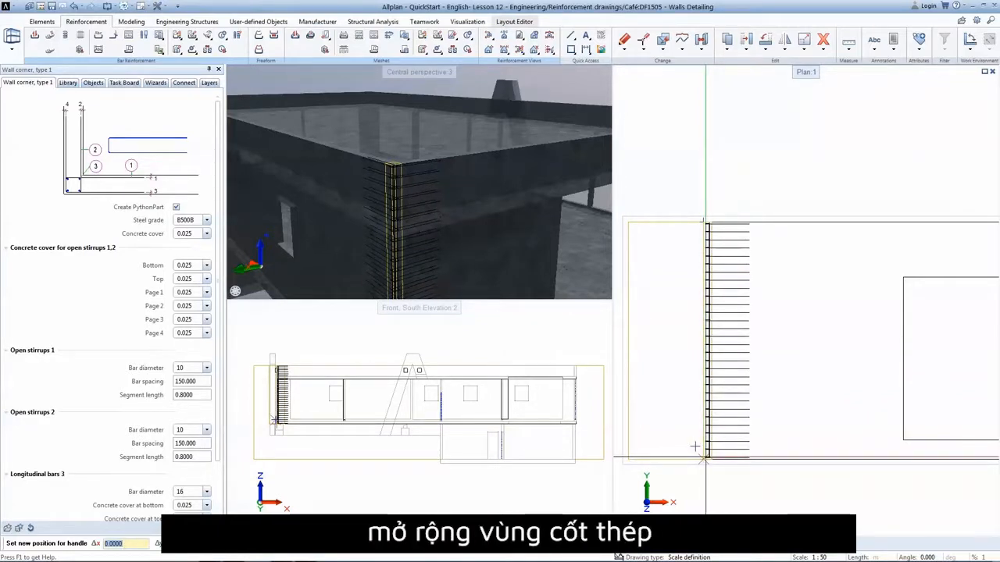
pyautogui.click(704, 459)
pyautogui.scroll(-1, 518, 217)
pyautogui.moveTo(512, 233); pyautogui.dragTo(505, 193, button='middle')
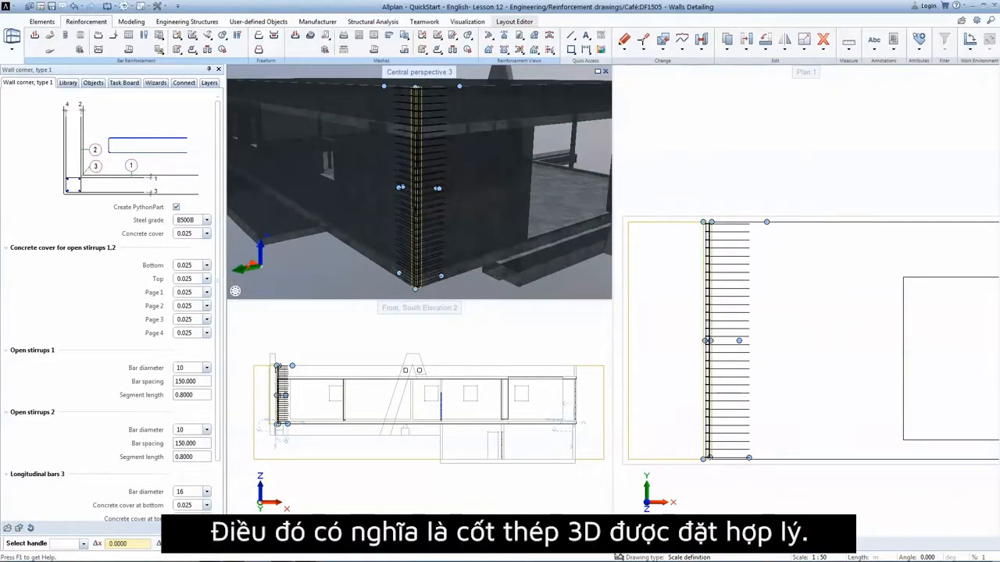
pyautogui.click(206, 529)
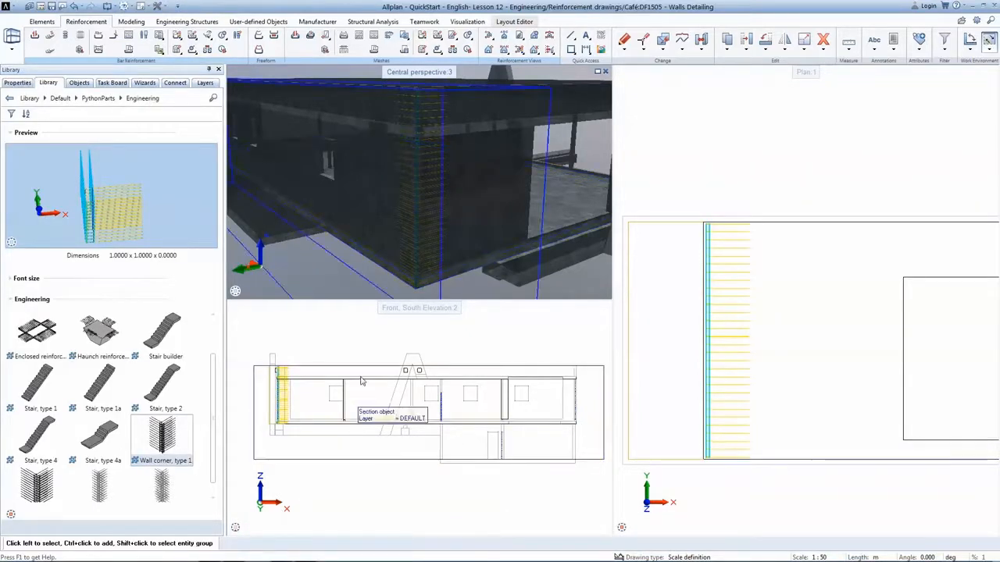
pyautogui.scroll(6, 417, 226)
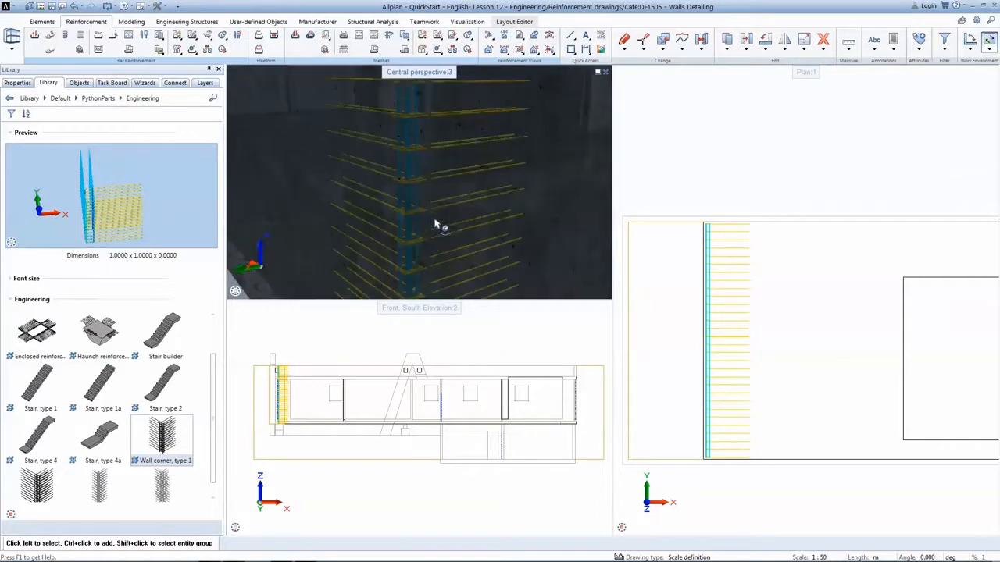
pyautogui.moveTo(458, 148); pyautogui.dragTo(464, 239, button='middle')
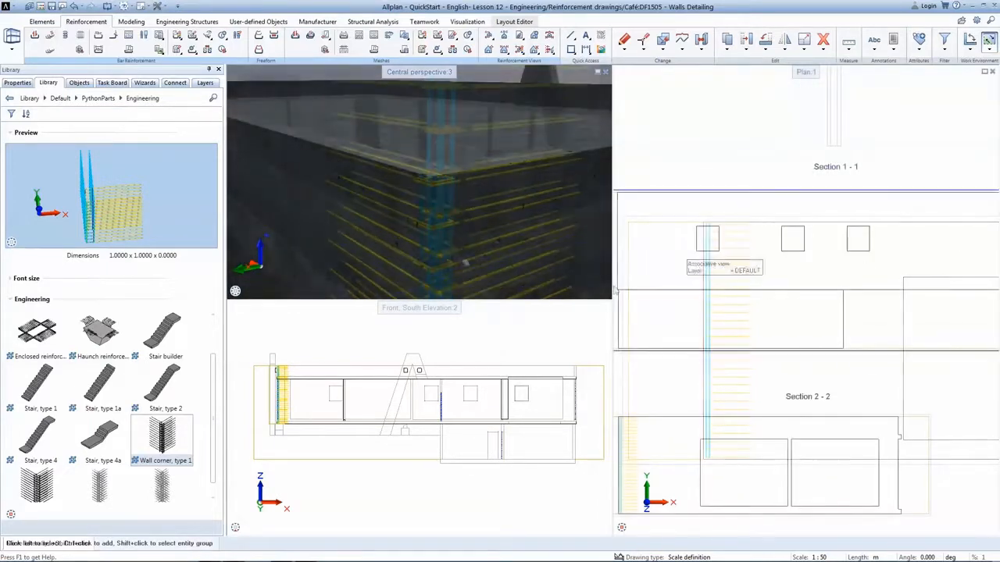
# - Start the Enclosed reinforcement PythonPart from the Engineering library folder and load the project favorite borderingreinforcement.pyv
pyautogui.scroll(3, 217, 344)
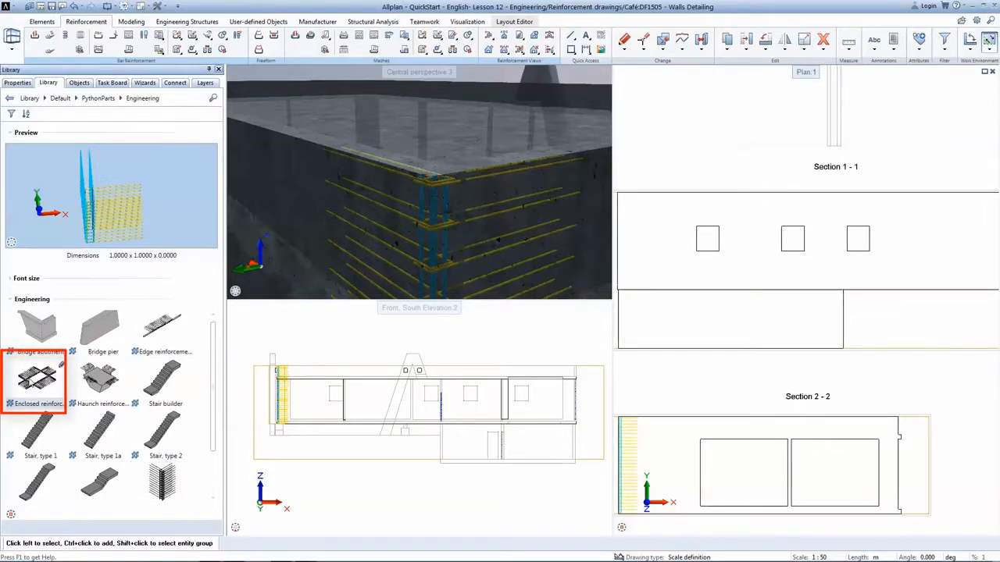
pyautogui.click(61, 364)
pyautogui.doubleClick(31, 381)
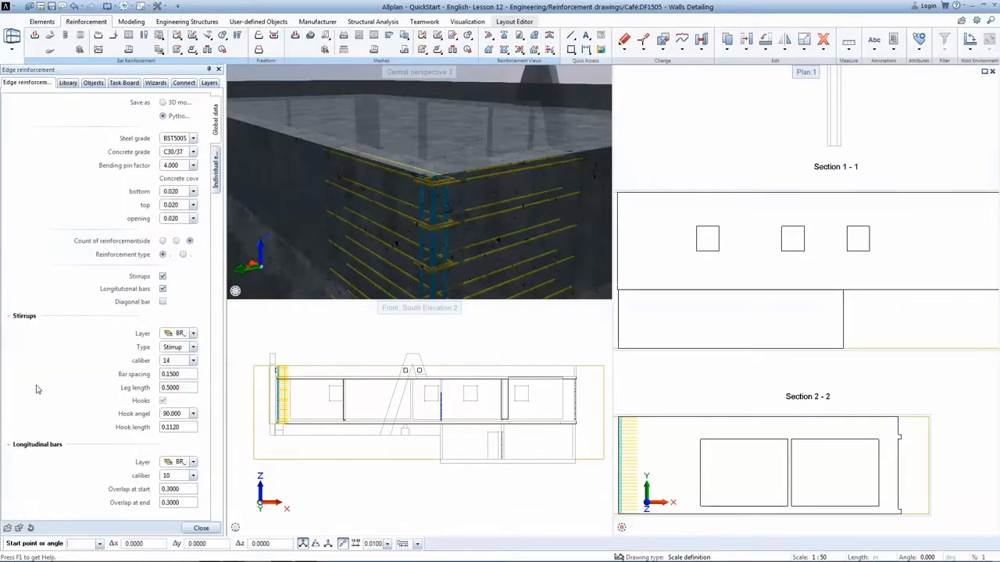
pyautogui.click(8, 528)
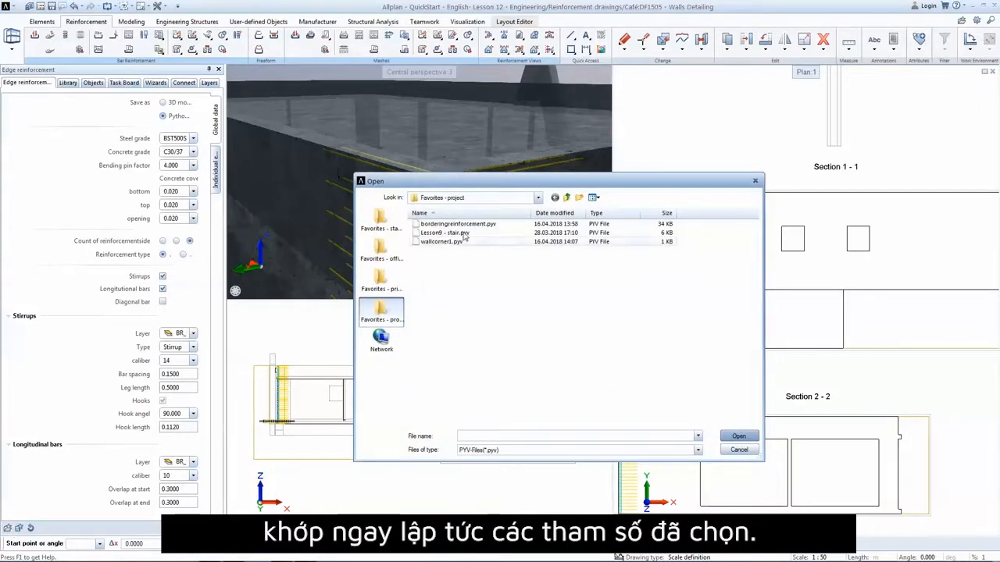
pyautogui.doubleClick(445, 233)
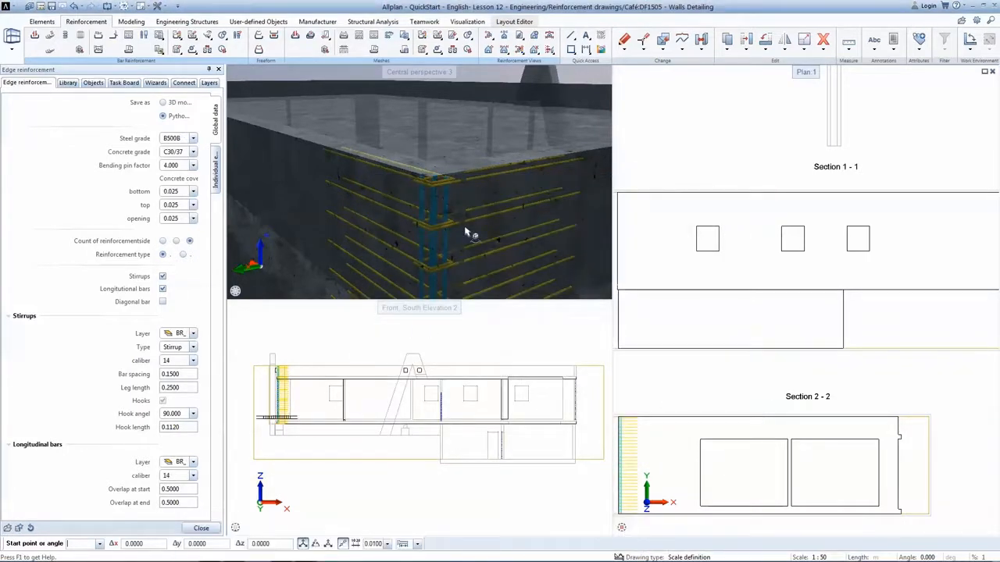
# - Place the enclosed reinforcement around the first window opening in Section 1 - 1, keeping the Stirrup type, and create it
pyautogui.scroll(4, 706, 236)
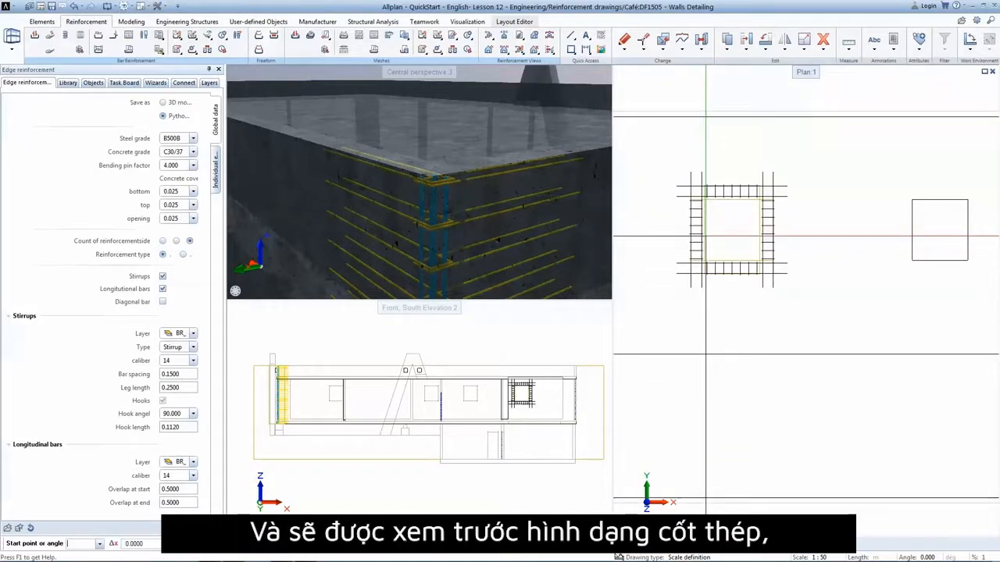
pyautogui.click(706, 236)
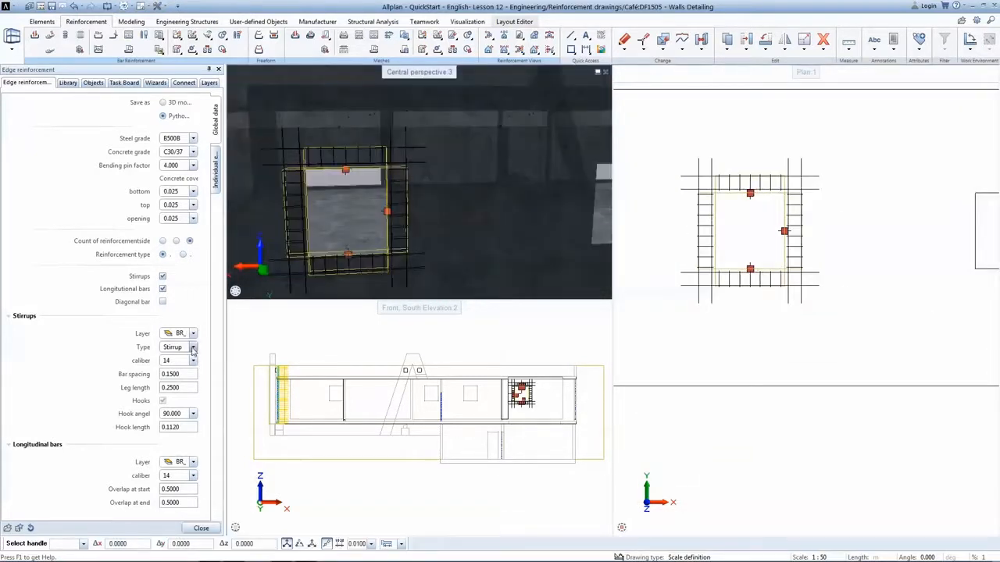
pyautogui.click(193, 347)
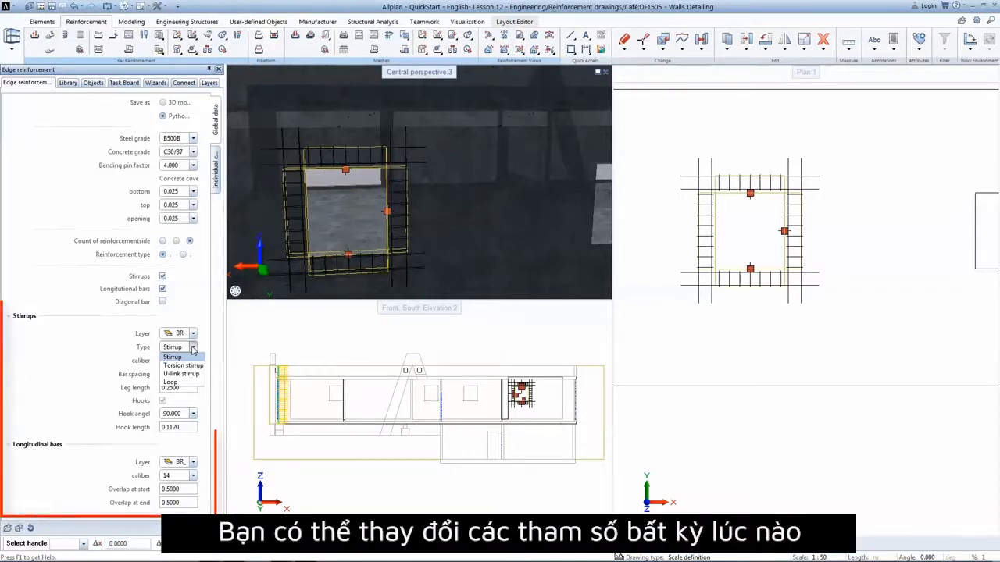
pyautogui.click(192, 348)
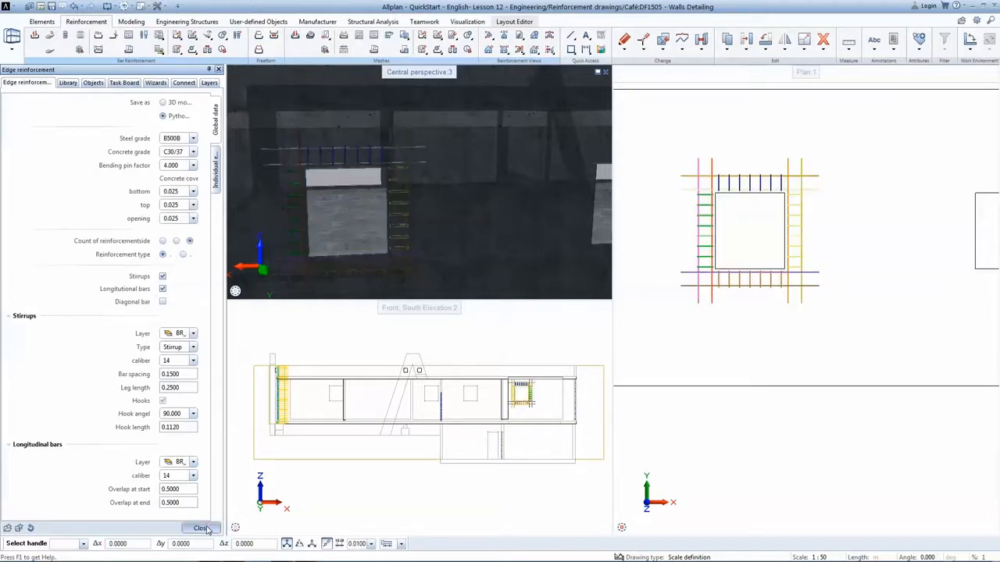
pyautogui.click(202, 528)
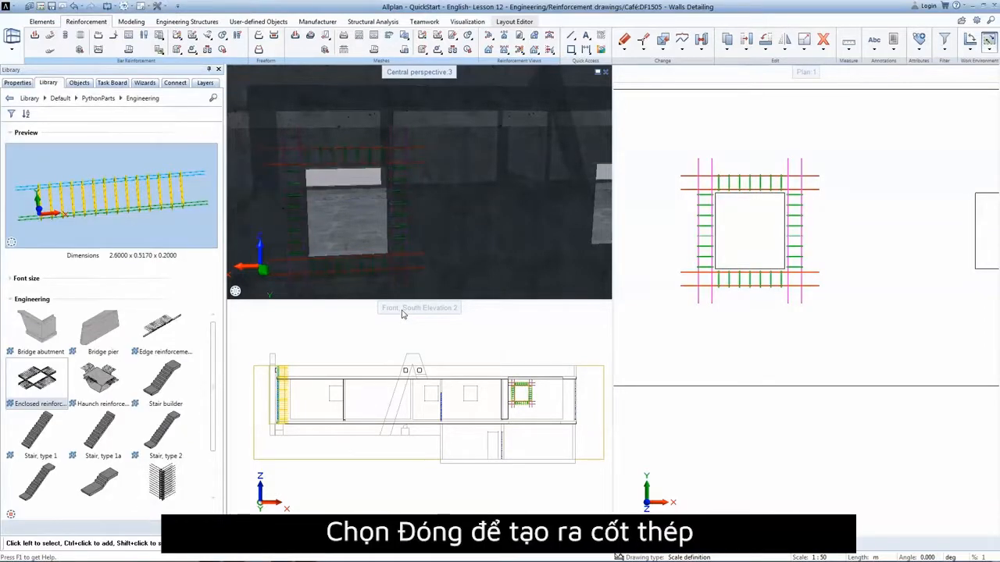
pyautogui.scroll(-4, 424, 232)
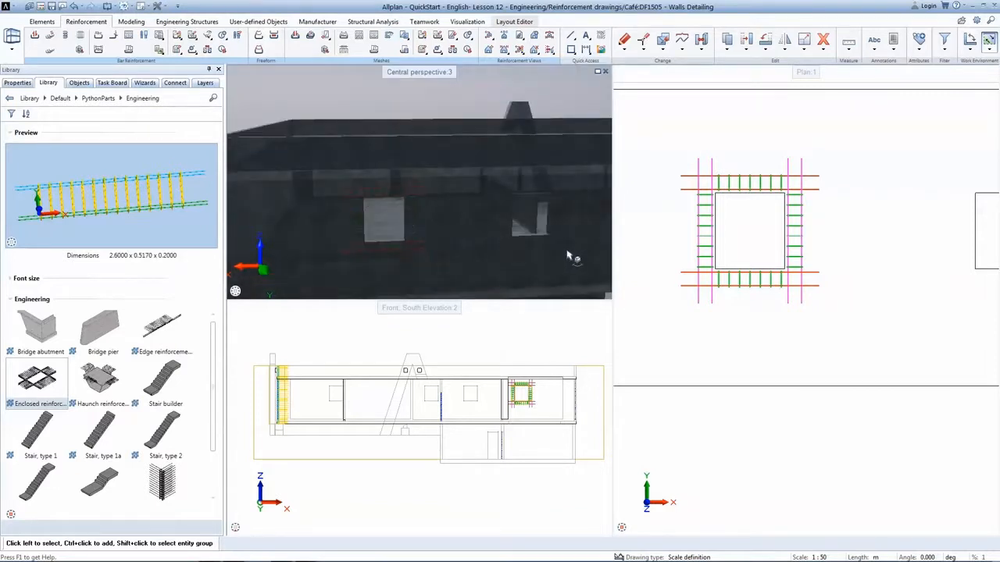
pyautogui.scroll(-3, 675, 270)
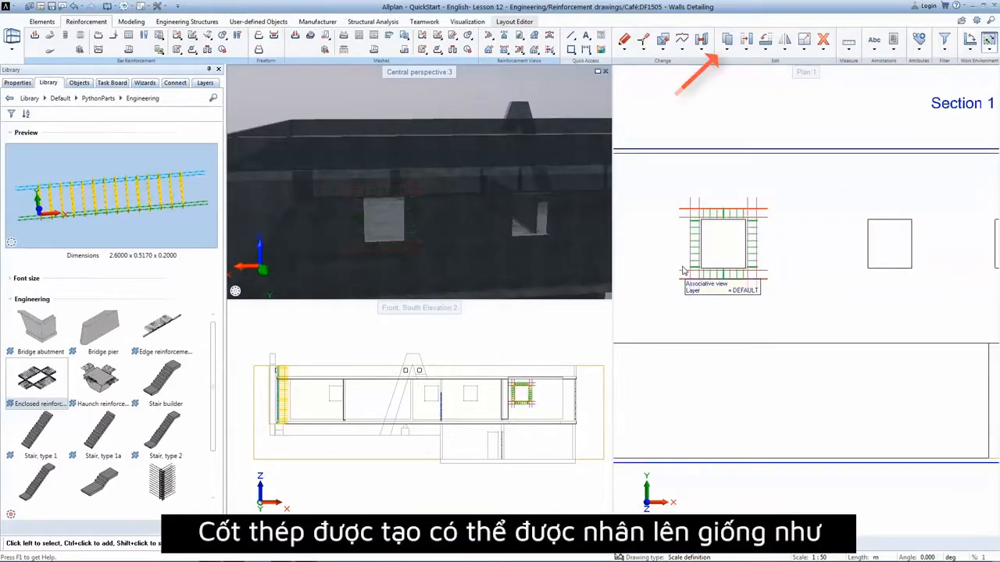
# - Select the first window's enclosed reinforcement in Section 1 - 1 for copying, filtering reinforcing bars by steel grade B500B
pyautogui.click(947, 49)
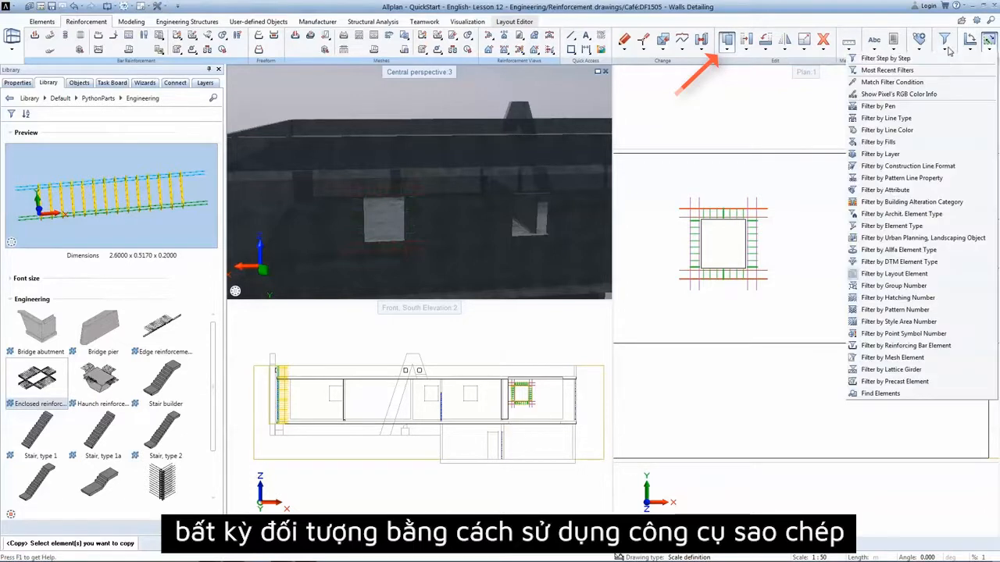
pyautogui.click(928, 346)
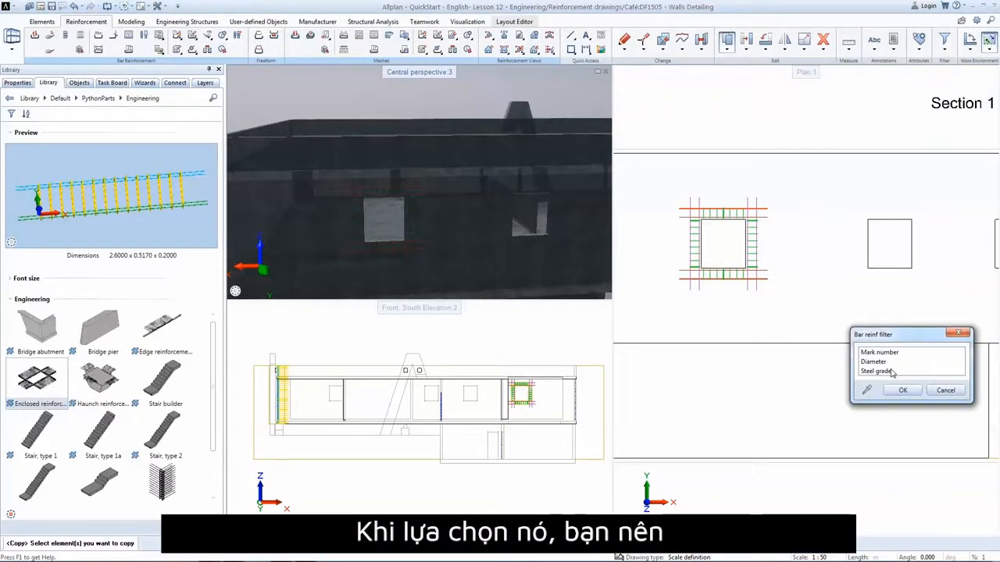
pyautogui.doubleClick(891, 371)
pyautogui.click(874, 418)
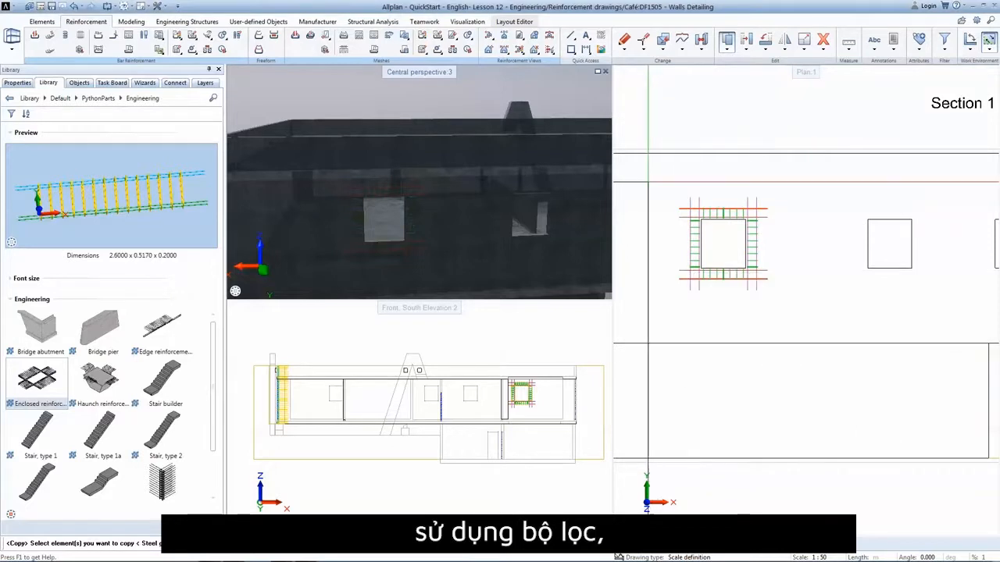
pyautogui.moveTo(647, 180); pyautogui.dragTo(806, 323)
pyautogui.scroll(3, 765, 281)
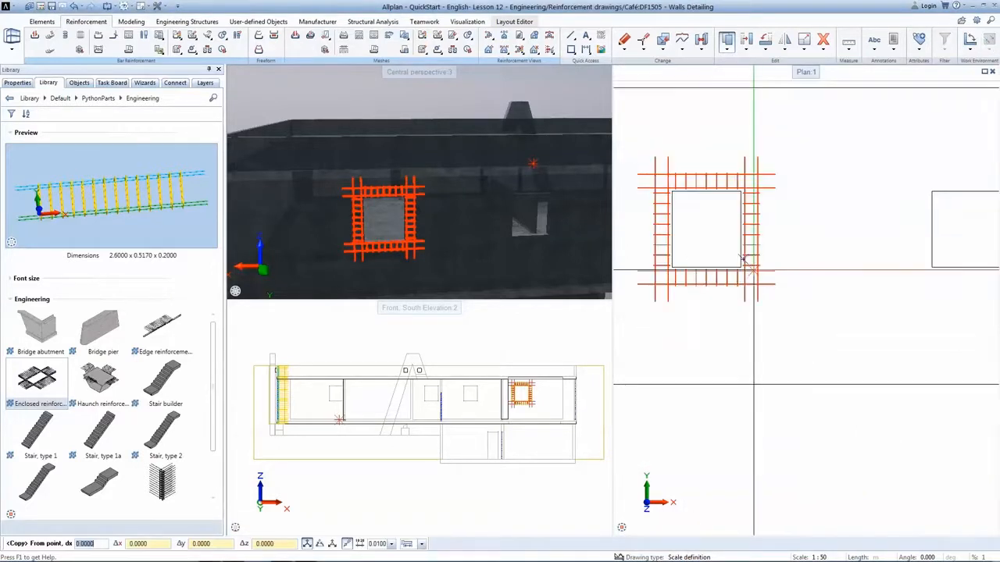
# - Copy the reinforcement from the first window's lower-right corner to the matching corners of the other three windows in Section 1 - 1
pyautogui.click(725, 256)
pyautogui.scroll(-4, 720, 257)
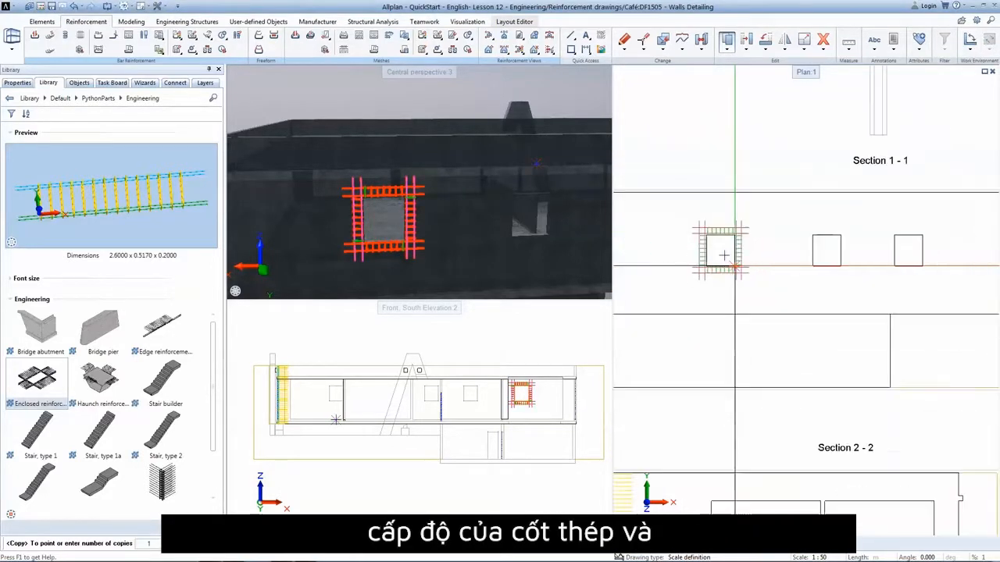
pyautogui.click(849, 269)
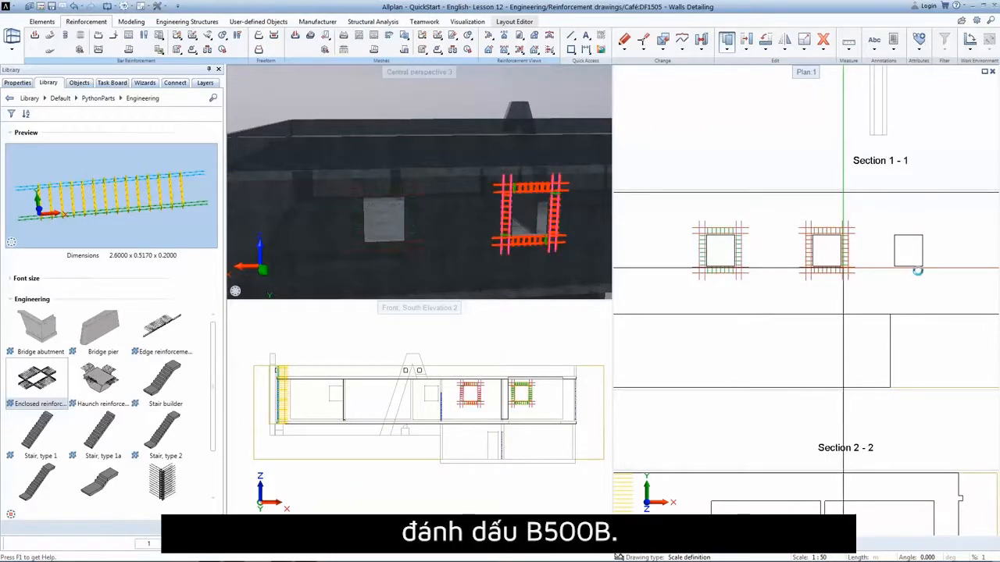
pyautogui.click(921, 267)
pyautogui.scroll(-2, 912, 269)
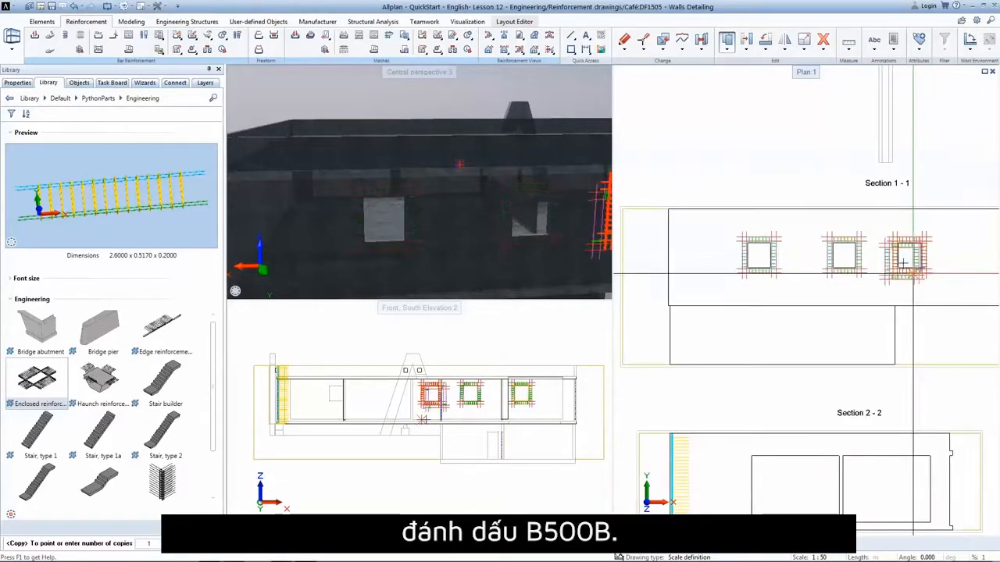
pyautogui.moveTo(912, 286); pyautogui.dragTo(747, 288, button='middle')
pyautogui.scroll(1, 848, 285)
pyautogui.scroll(3, 849, 285)
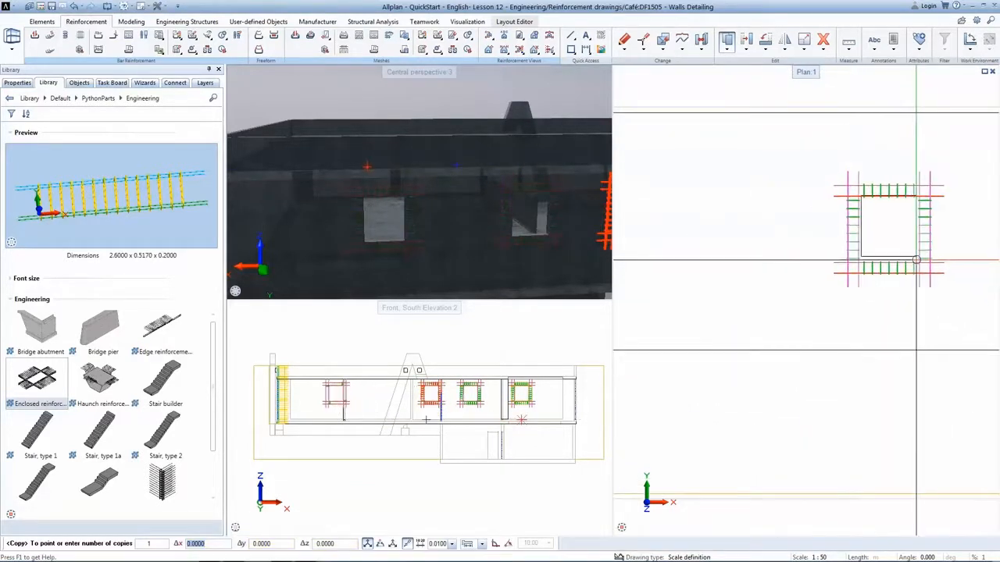
pyautogui.click(917, 258)
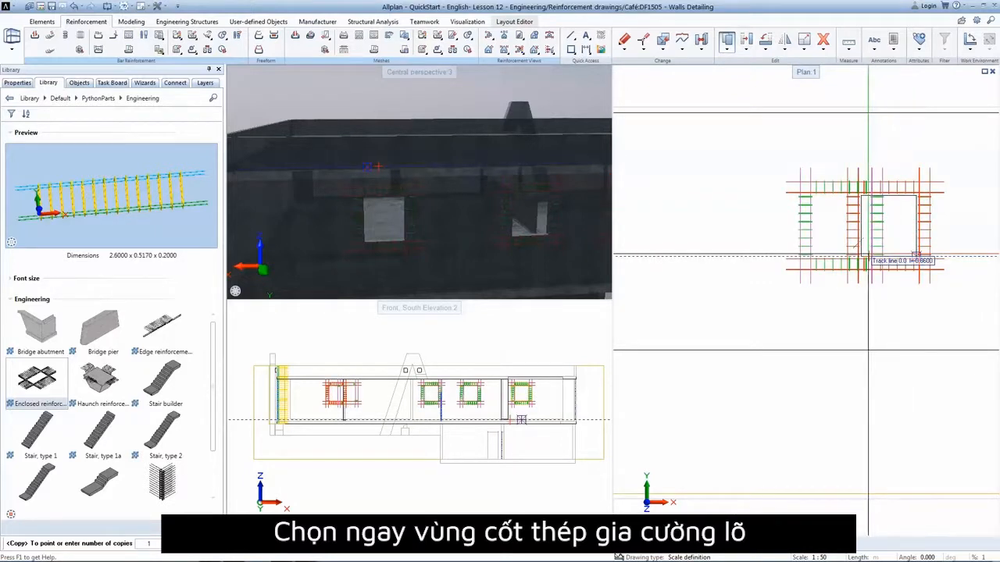
pyautogui.press('Escape')
pyautogui.scroll(-3, 422, 188)
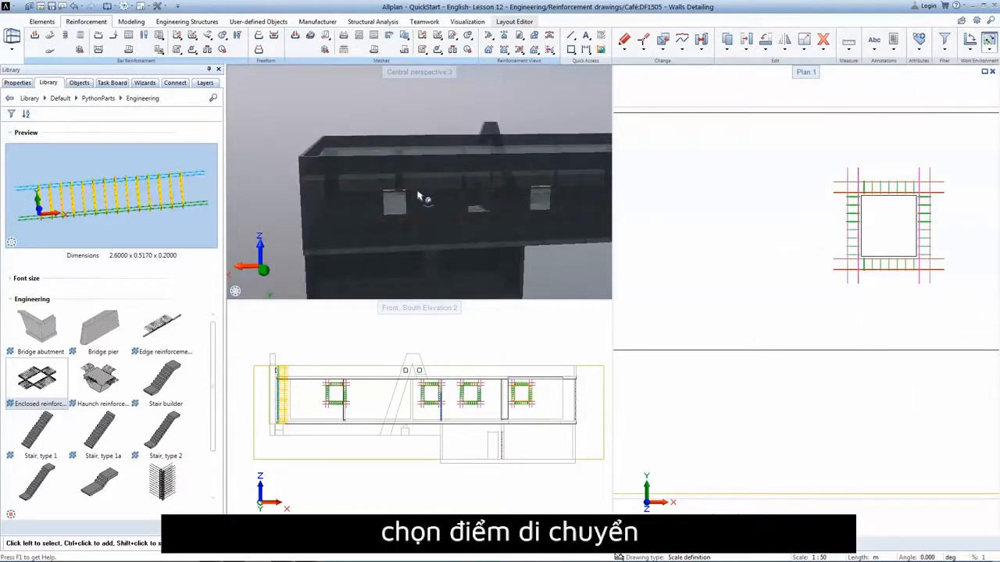
pyautogui.moveTo(419, 196); pyautogui.dragTo(549, 204)
pyautogui.moveTo(483, 207); pyautogui.dragTo(368, 187, button='middle')
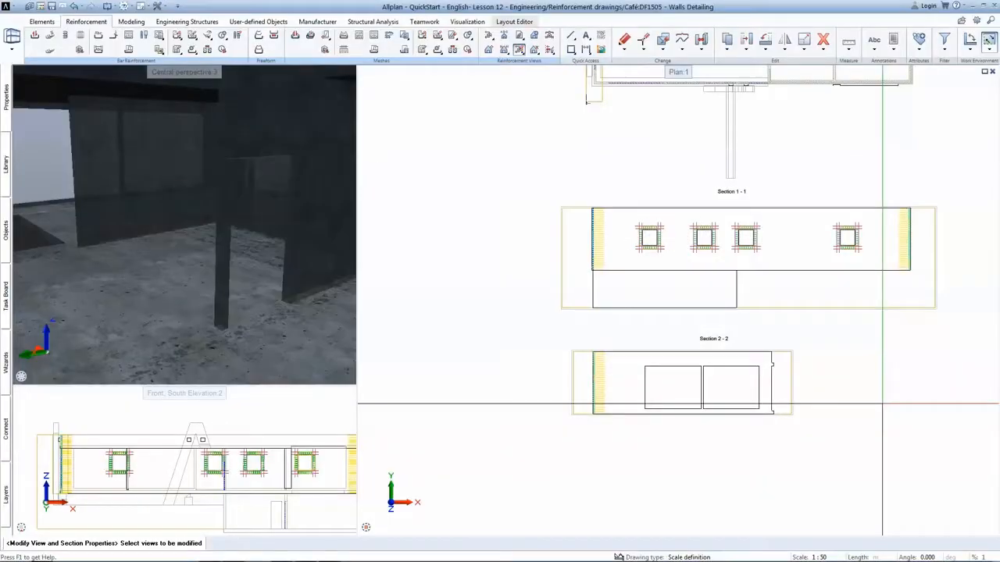
# - Display hidden edges in Section 1 - 1 using pen 0.18, line type 2 and colour 25, and apply the view settings
pyautogui.doubleClick(829, 301)
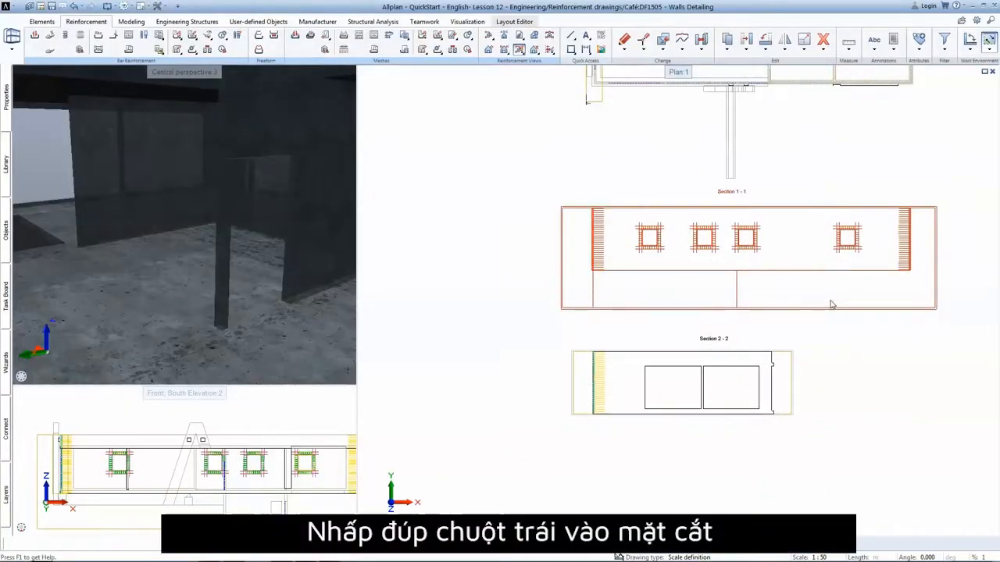
pyautogui.click(460, 97)
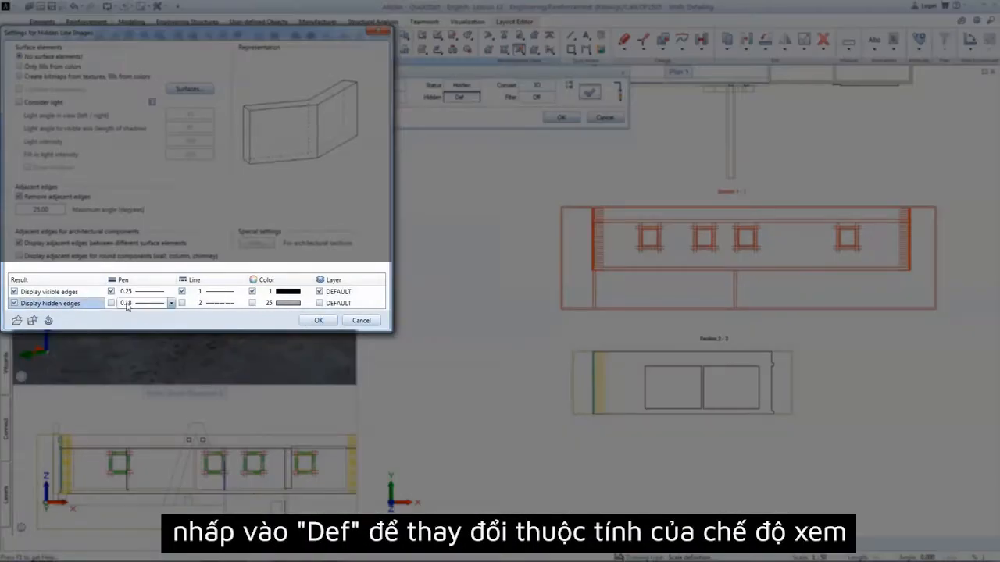
pyautogui.click(127, 307)
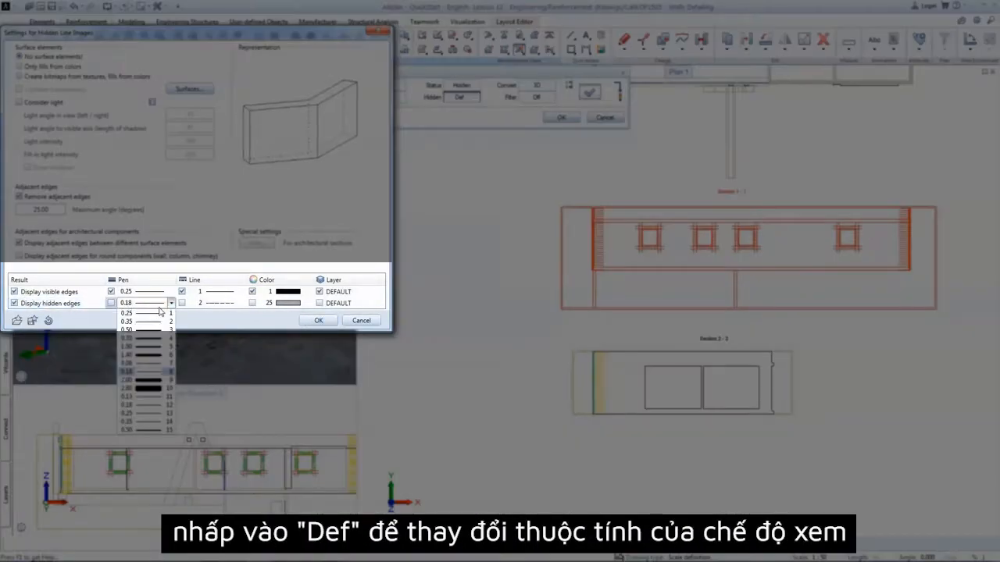
pyautogui.click(184, 311)
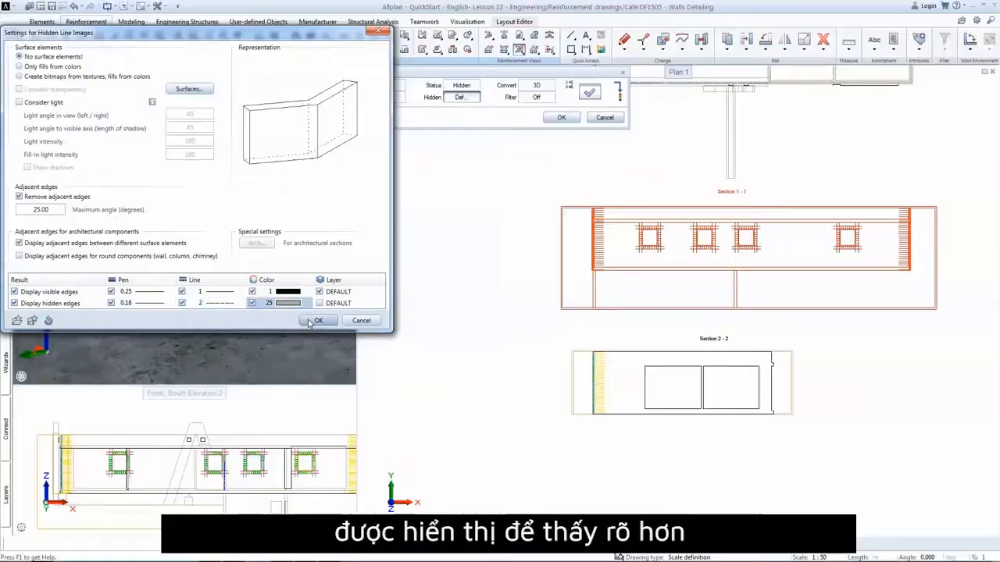
pyautogui.click(318, 320)
pyautogui.click(561, 117)
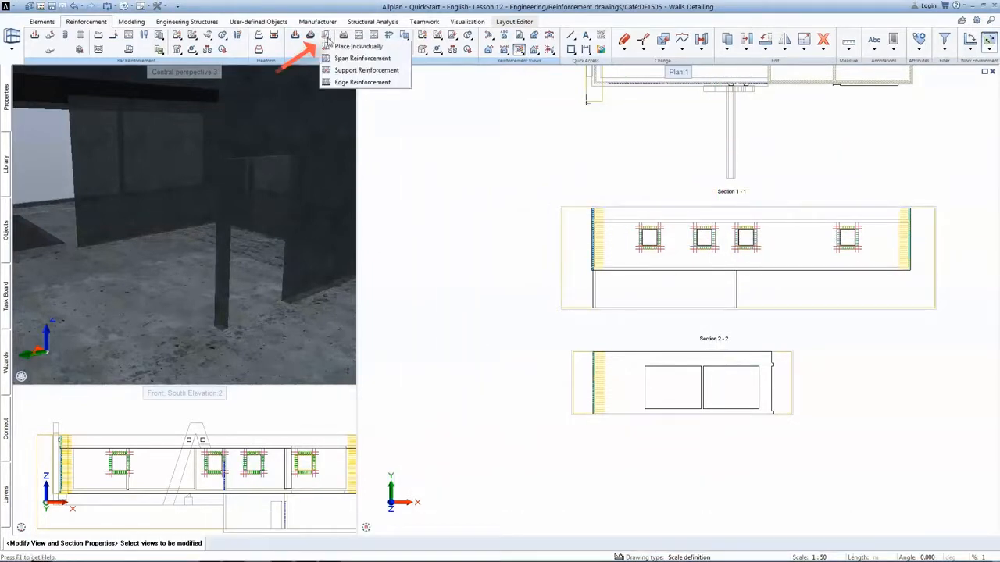
# - Start Span Reinforcement and outline the placement area in Section 1 - 1 from the wall's lower-left to its upper-right corner
pyautogui.click(355, 58)
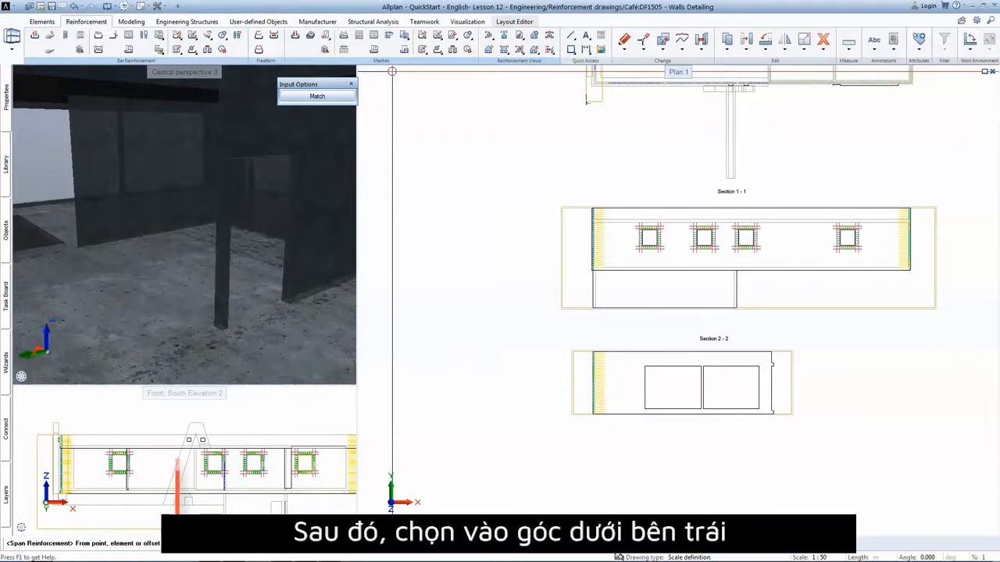
pyautogui.scroll(5, 591, 258)
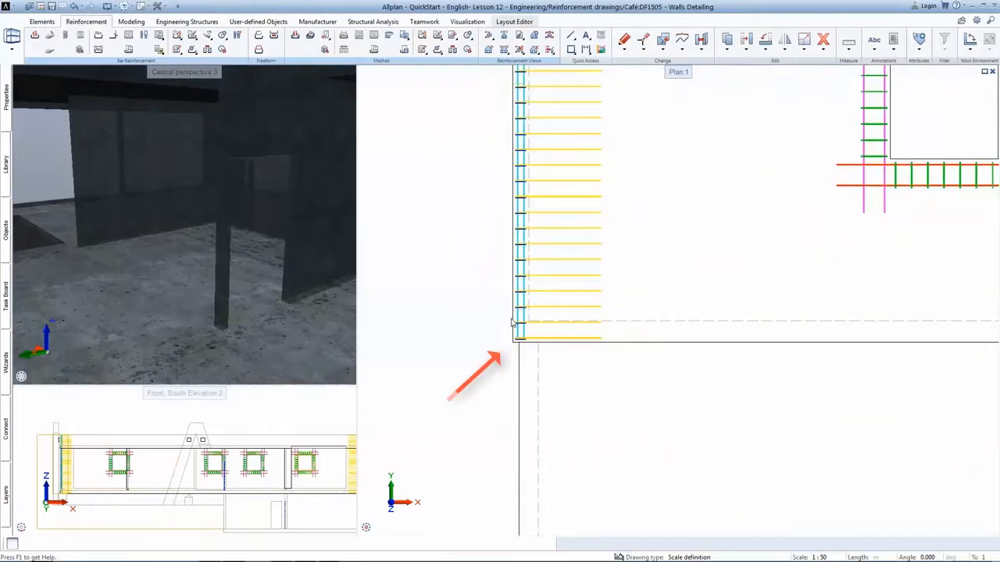
pyautogui.click(500, 332)
pyautogui.scroll(-5, 529, 324)
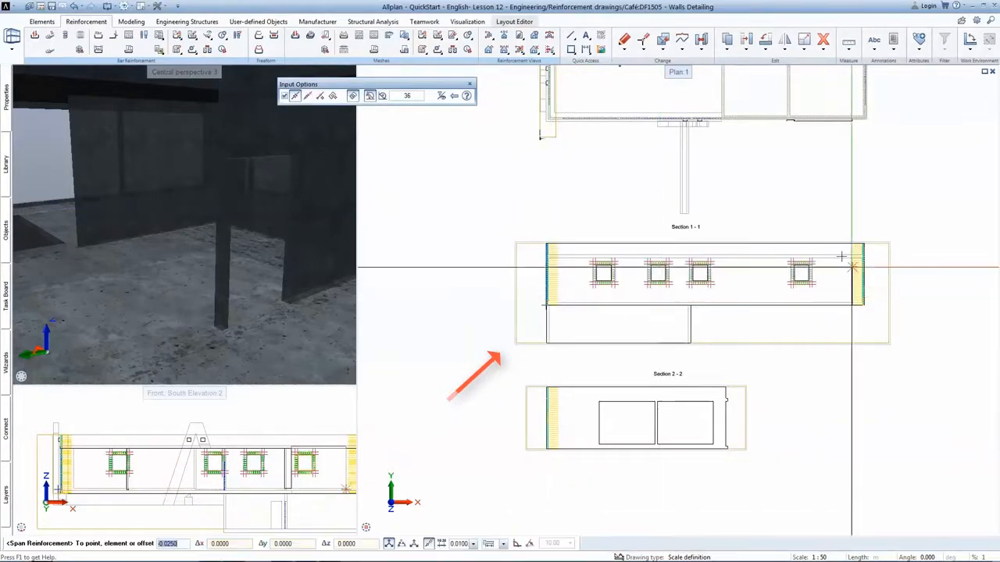
pyautogui.scroll(5, 862, 242)
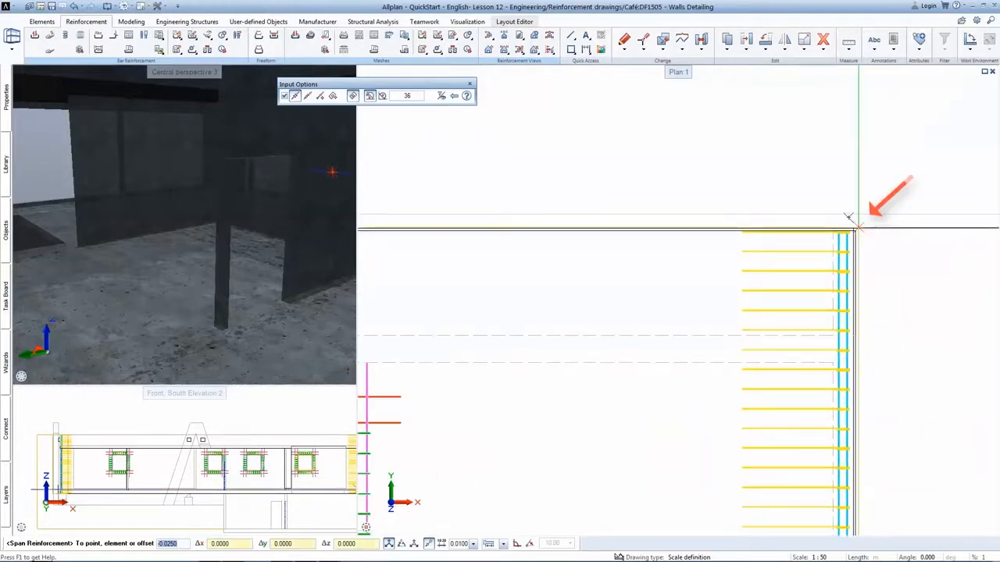
pyautogui.click(852, 226)
pyautogui.press('Escape')
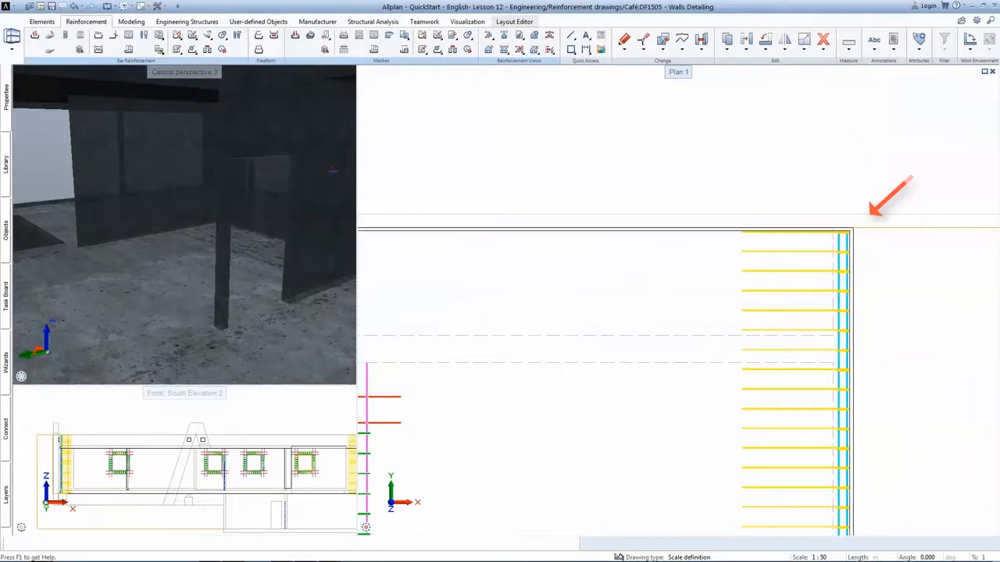
# - Define the leftmost window in Section 1 - 1 as an opening in the span reinforcement using two diagonally opposite corners
pyautogui.scroll(-5, 875, 265)
pyautogui.scroll(4, 694, 274)
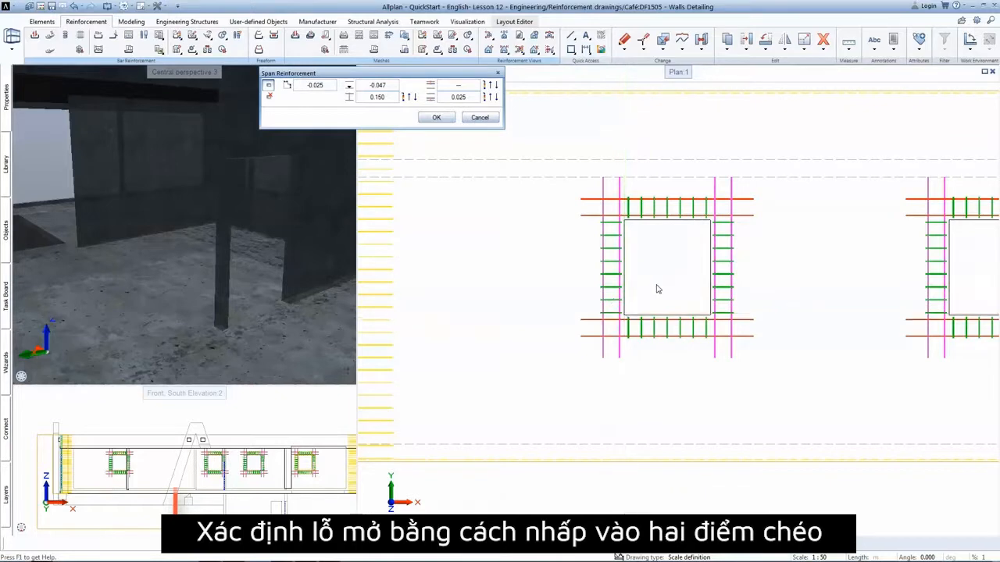
pyautogui.click(623, 315)
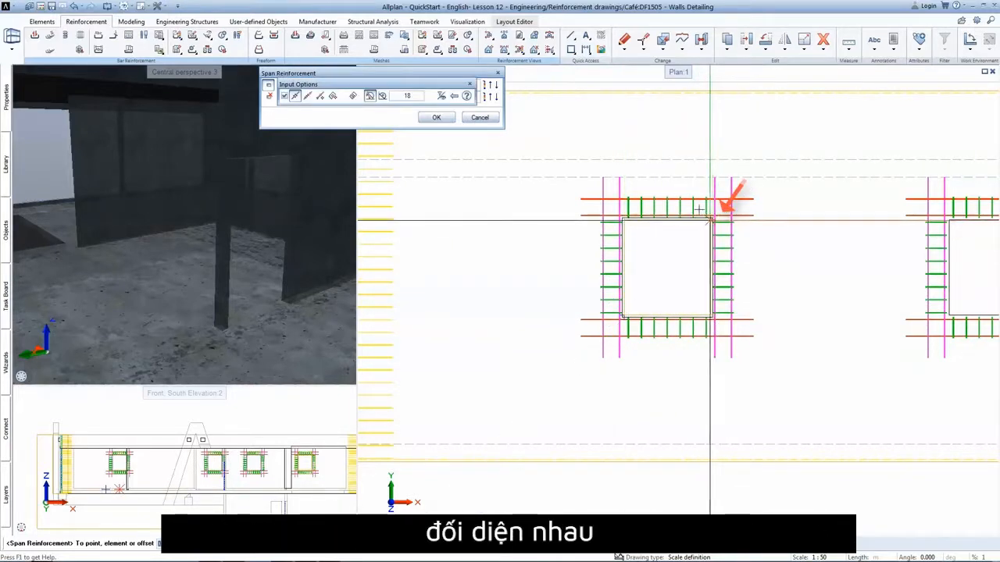
pyautogui.click(712, 219)
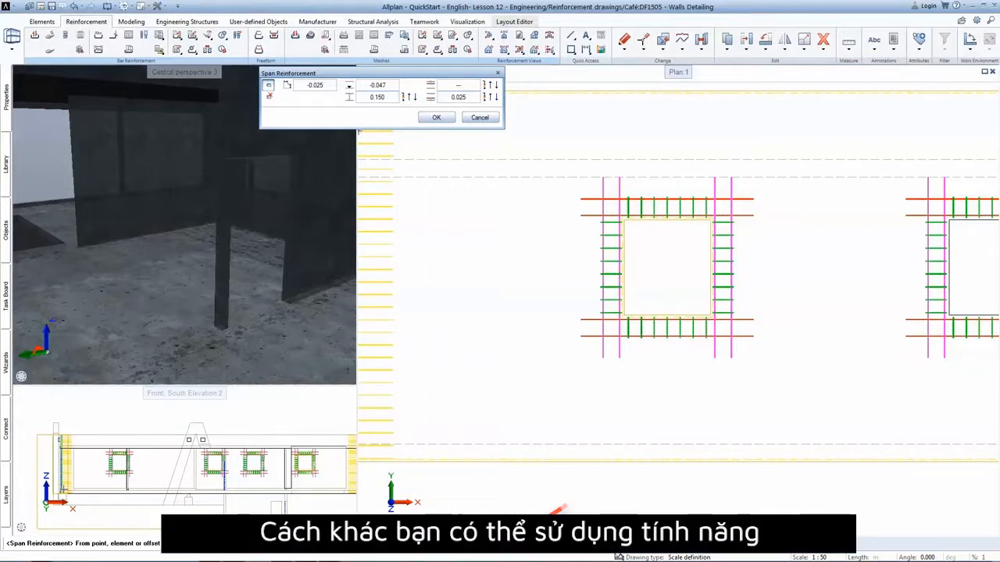
# - Add the remaining three windows as openings by automatic outline detection and confirm the placement area
pyautogui.moveTo(734, 335); pyautogui.dragTo(302, 351, button='middle')
pyautogui.click(536, 286)
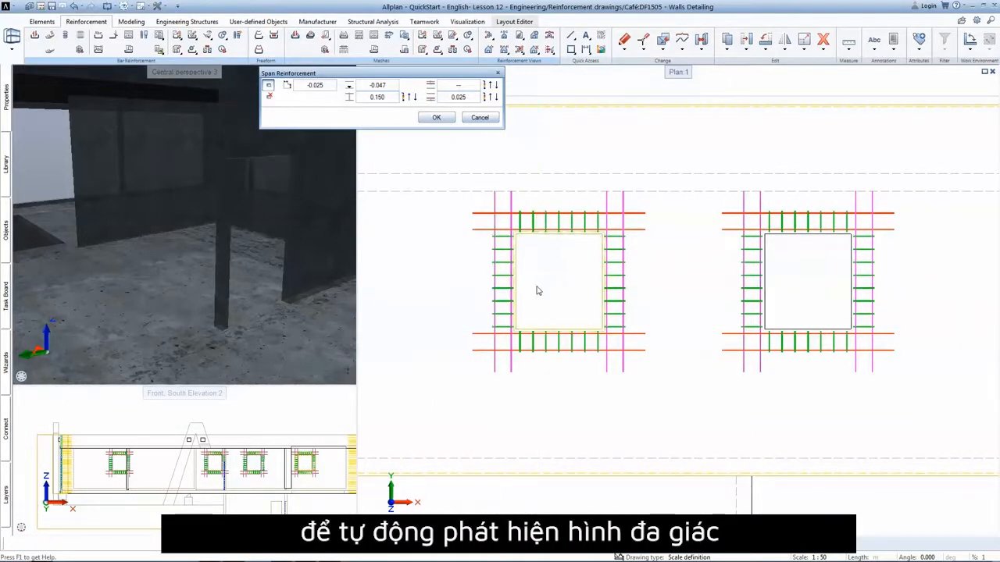
pyautogui.click(800, 286)
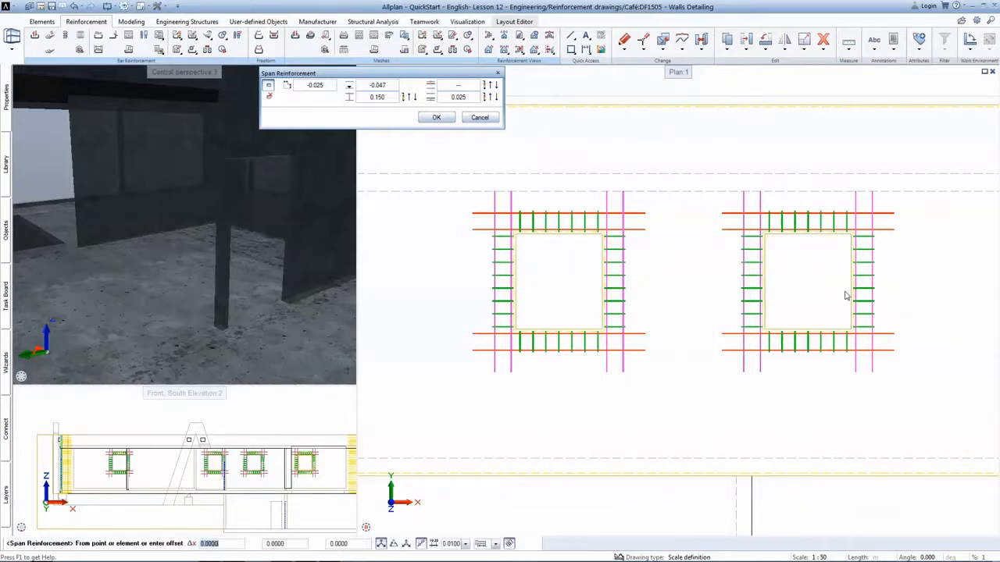
pyautogui.moveTo(874, 294); pyautogui.dragTo(456, 306, button='middle')
pyautogui.moveTo(727, 305); pyautogui.dragTo(504, 306, button='middle')
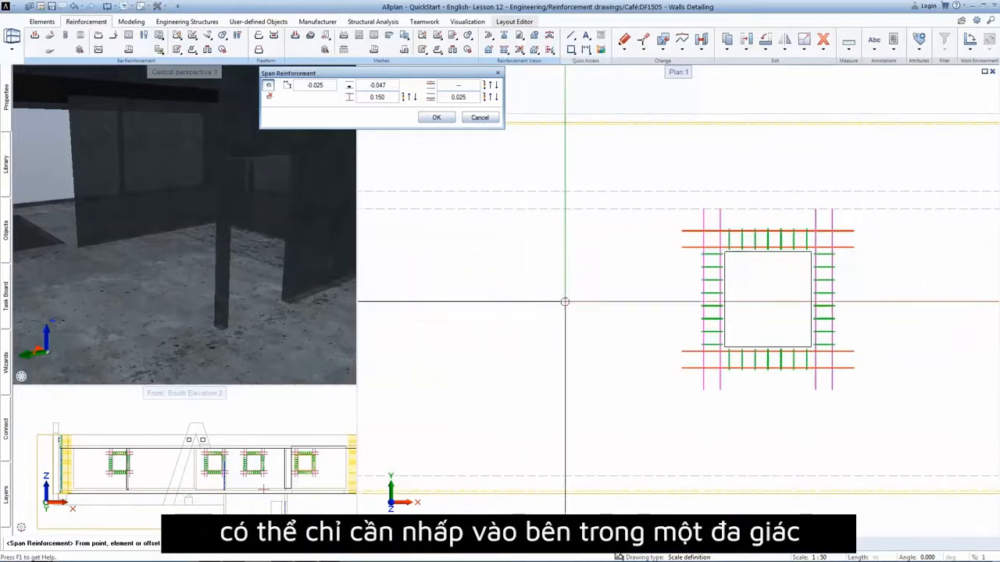
pyautogui.click(743, 295)
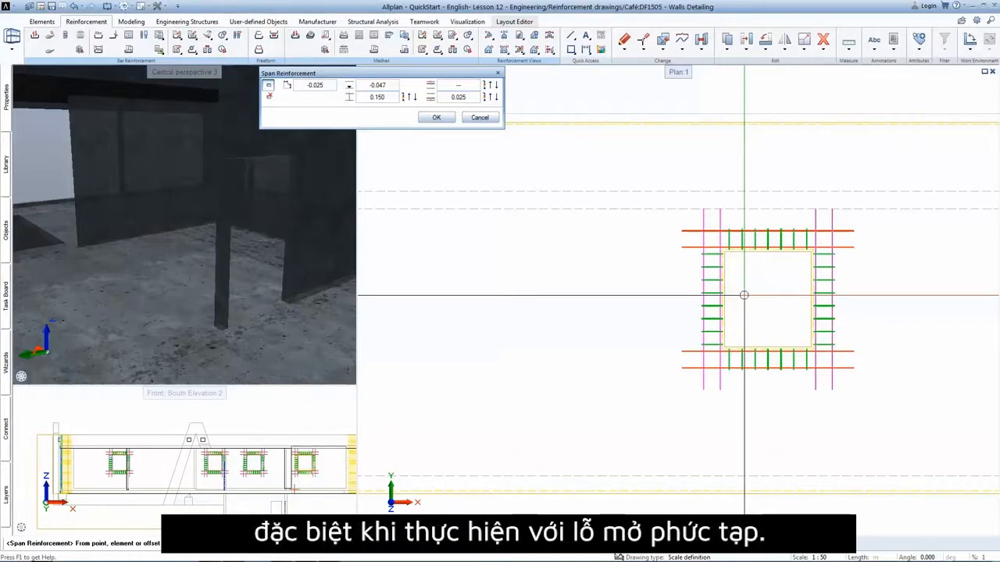
pyautogui.click(437, 118)
# - Choose mesh type 119GQ 348 with a length of 6.8 m for the span reinforcement and create the meshes
pyautogui.scroll(-5, 745, 275)
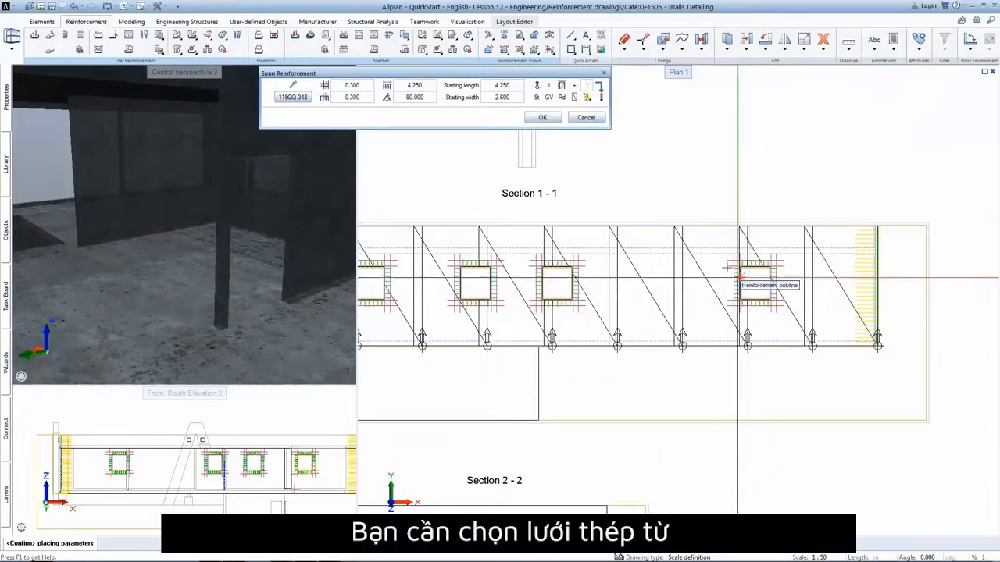
pyautogui.moveTo(612, 294); pyautogui.dragTo(707, 301, button='middle')
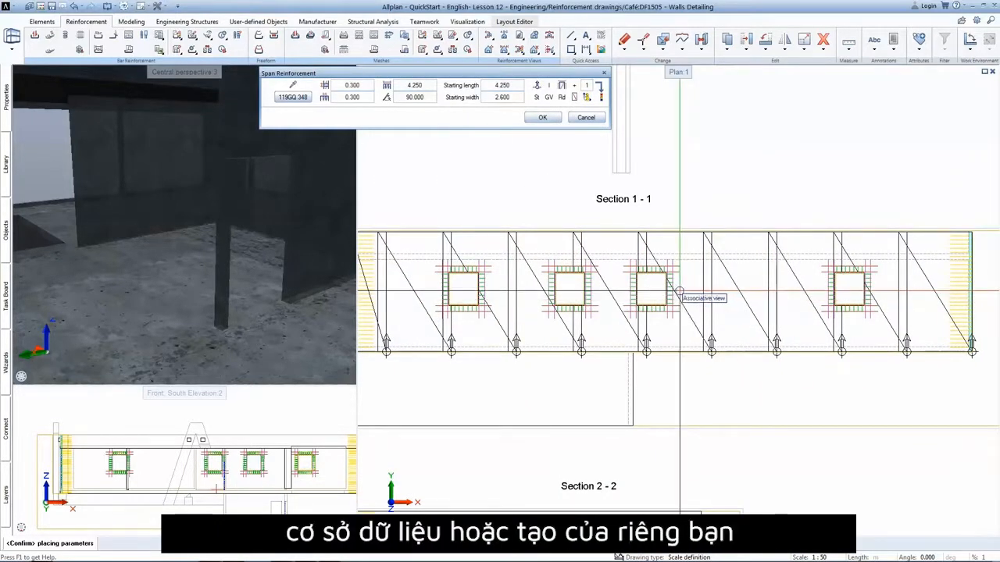
pyautogui.click(294, 99)
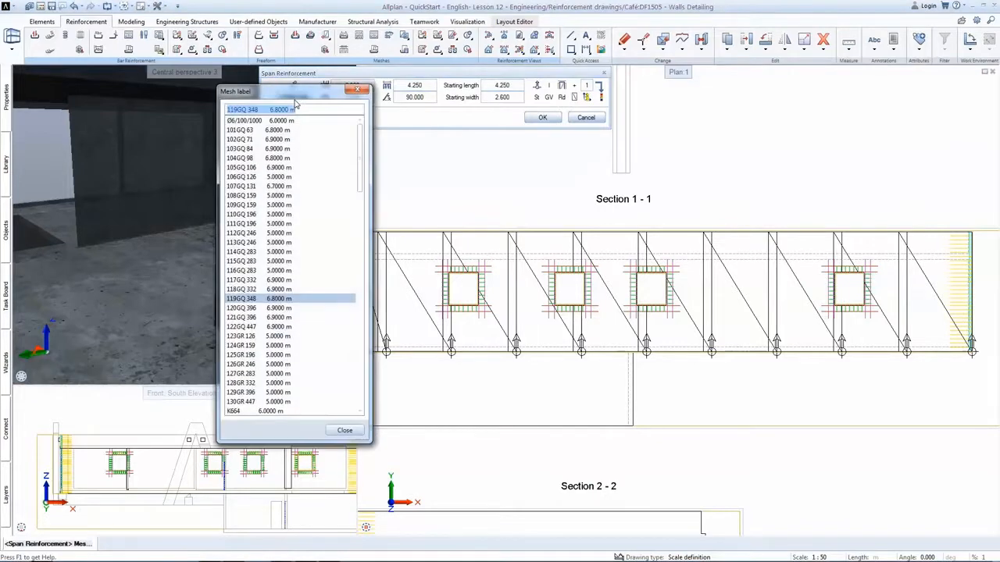
pyautogui.doubleClick(292, 301)
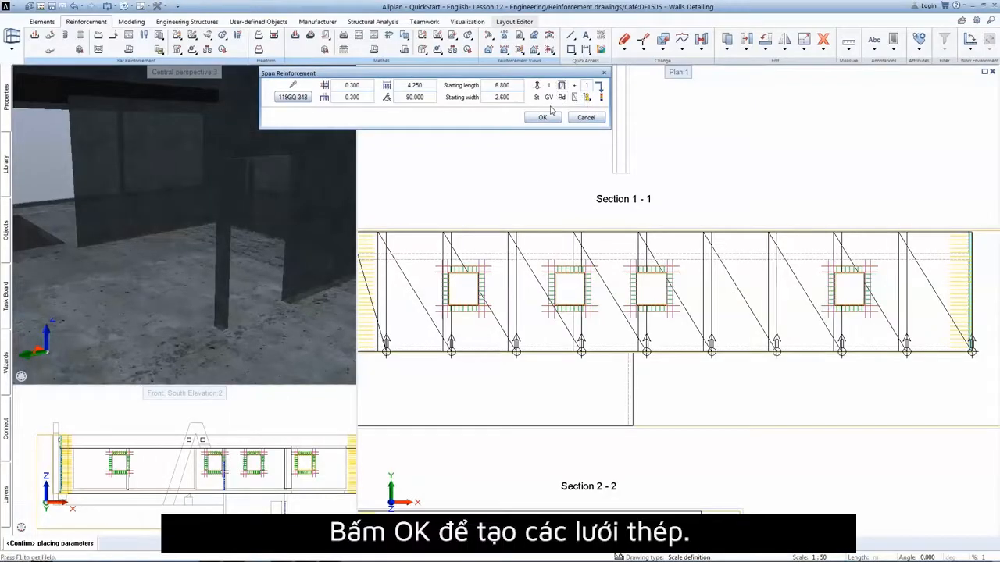
pyautogui.click(544, 117)
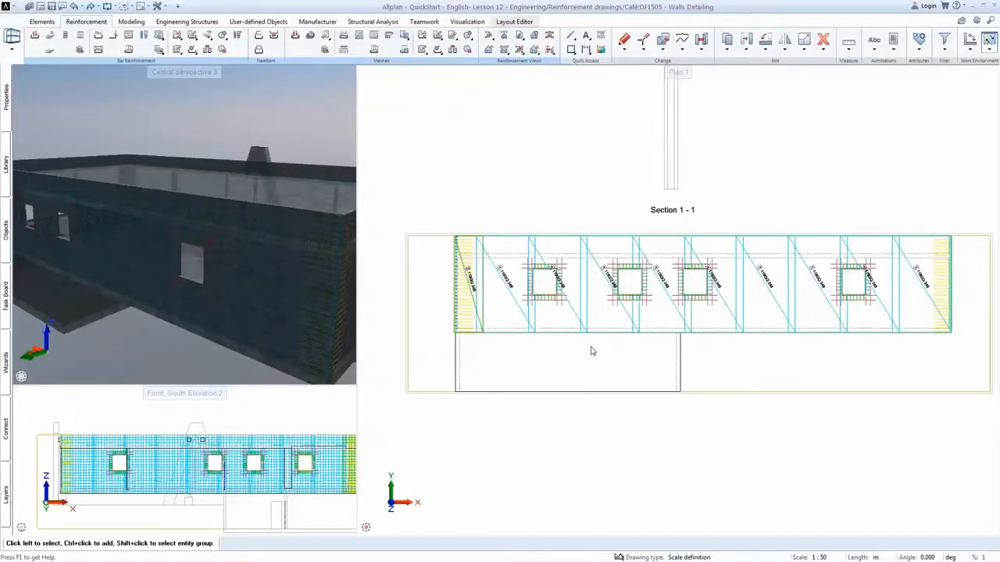
# - Dimension the mesh overlaps along the wall in Section 1 - 1 with Dimension Overlap
pyautogui.click(345, 52)
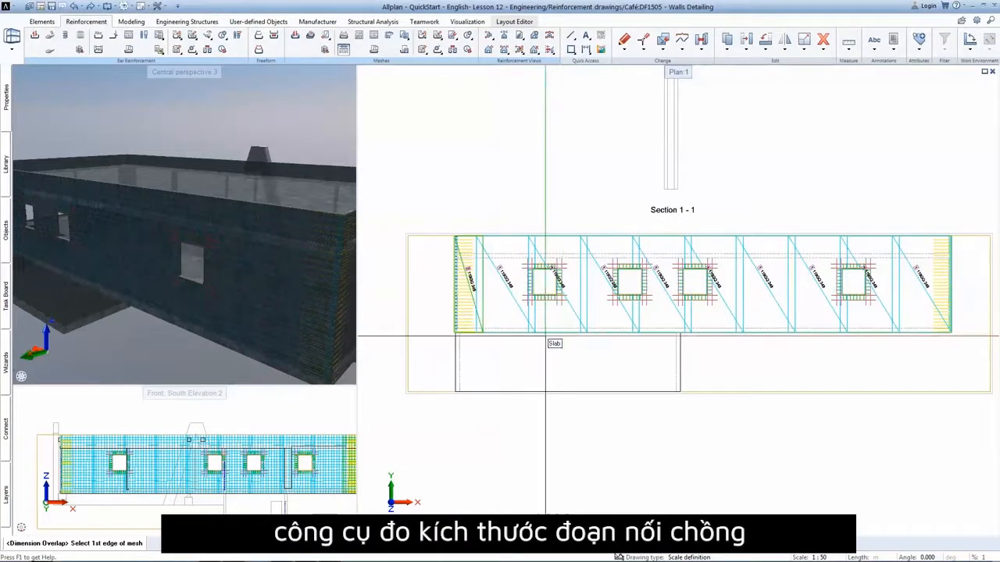
pyautogui.scroll(4, 545, 336)
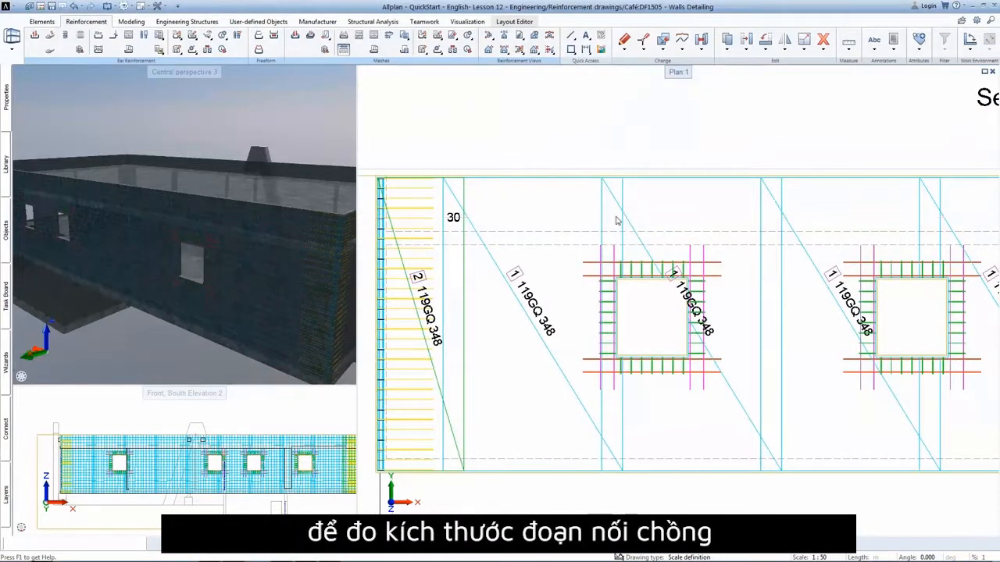
pyautogui.click(921, 213)
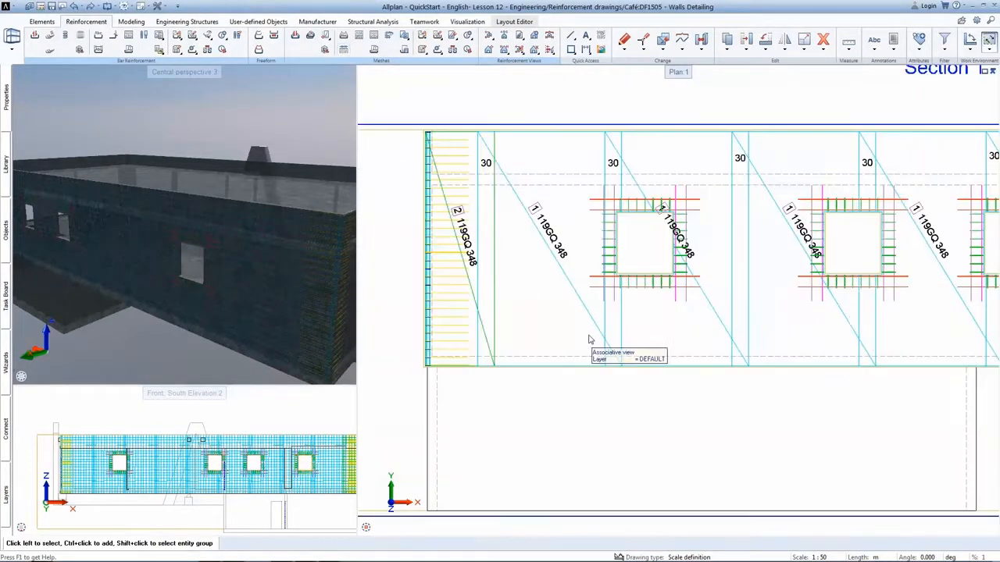
# - Place a dimension line without bar markers and a label without the length for the bars below the leftmost window
pyautogui.moveTo(620, 289); pyautogui.dragTo(584, 311, button='middle')
pyautogui.scroll(3, 584, 311)
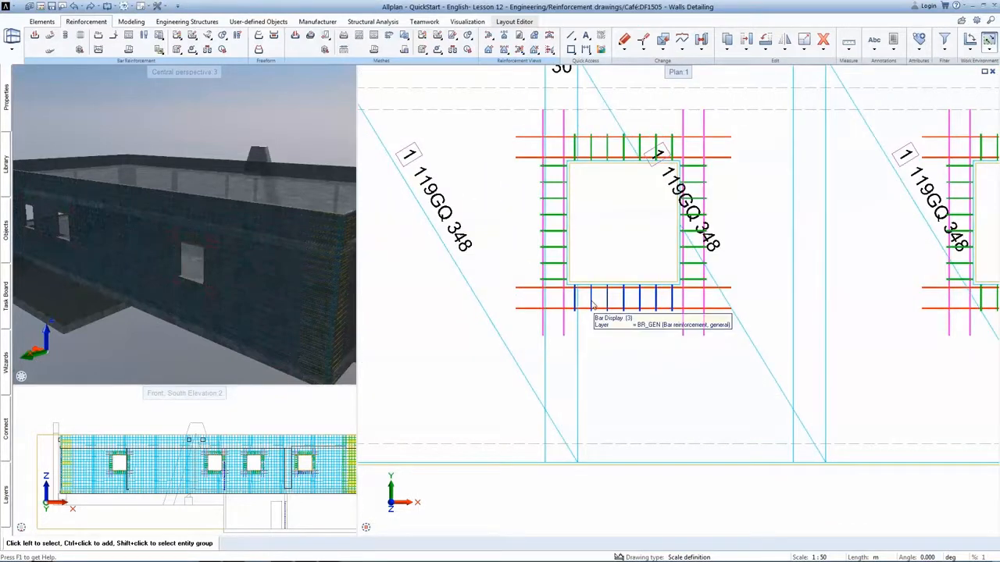
pyautogui.rightClick(592, 305)
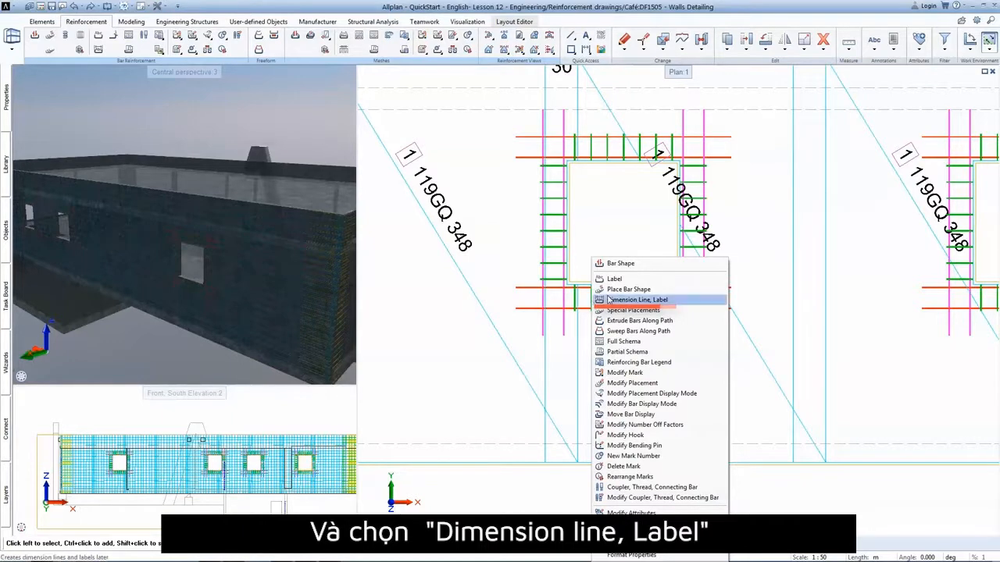
pyautogui.click(609, 300)
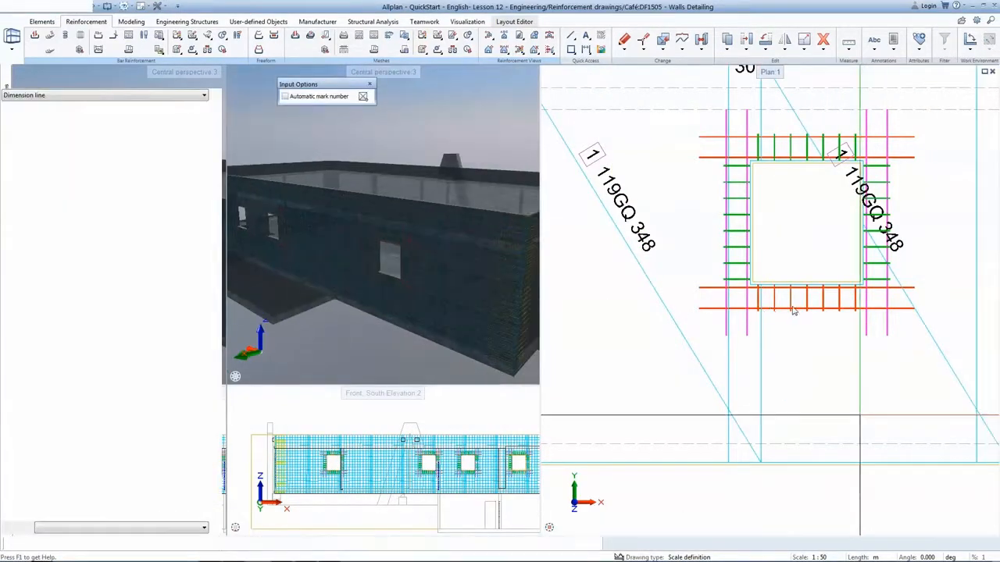
pyautogui.click(111, 325)
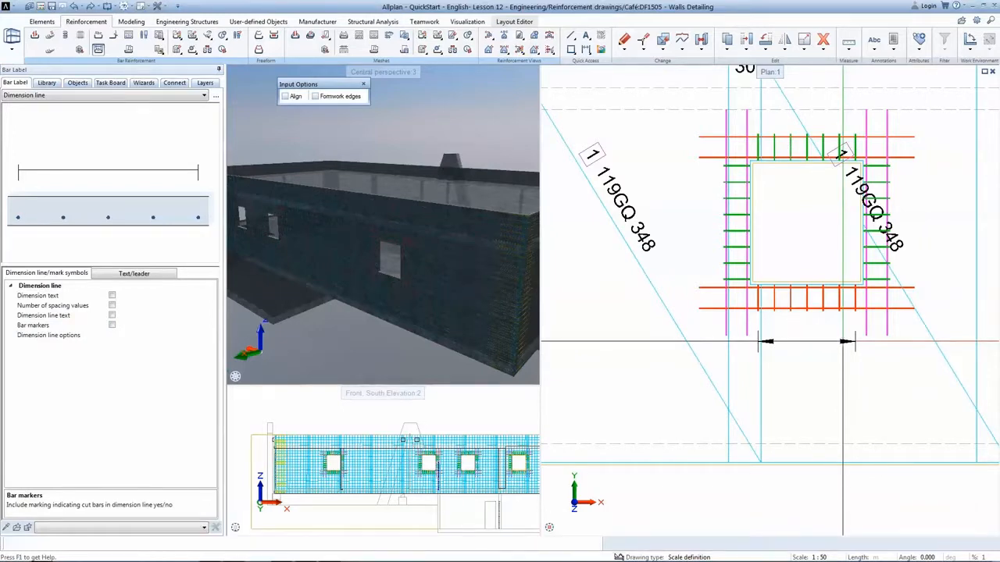
pyautogui.click(843, 341)
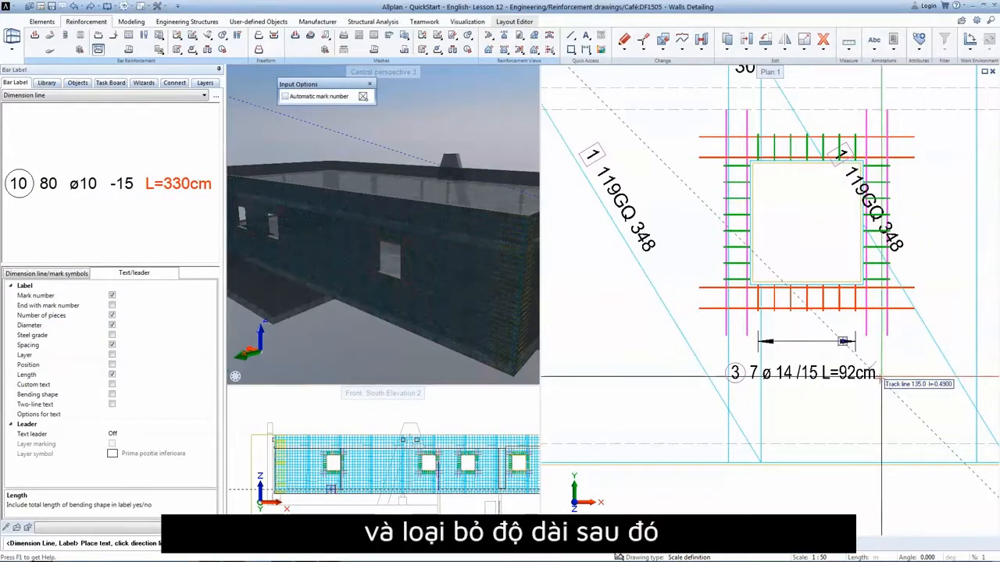
pyautogui.click(111, 374)
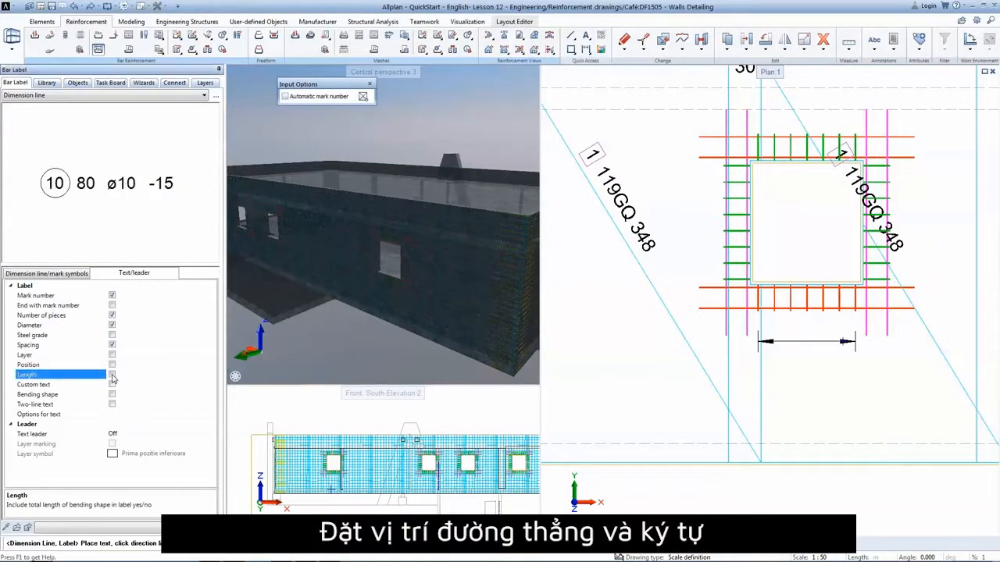
pyautogui.click(855, 369)
# - Place dimension lines and labels for the short bars on the left side of and above the leftmost window
pyautogui.click(738, 280)
pyautogui.click(707, 254)
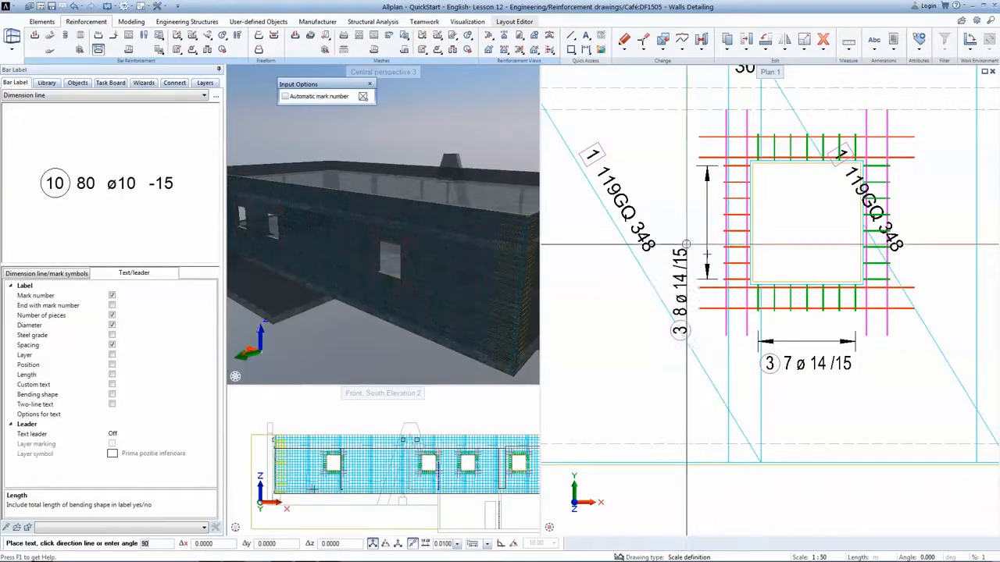
pyautogui.click(688, 178)
pyautogui.scroll(-1, 688, 175)
pyautogui.scroll(2, 956, 156)
pyautogui.scroll(-1, 866, 262)
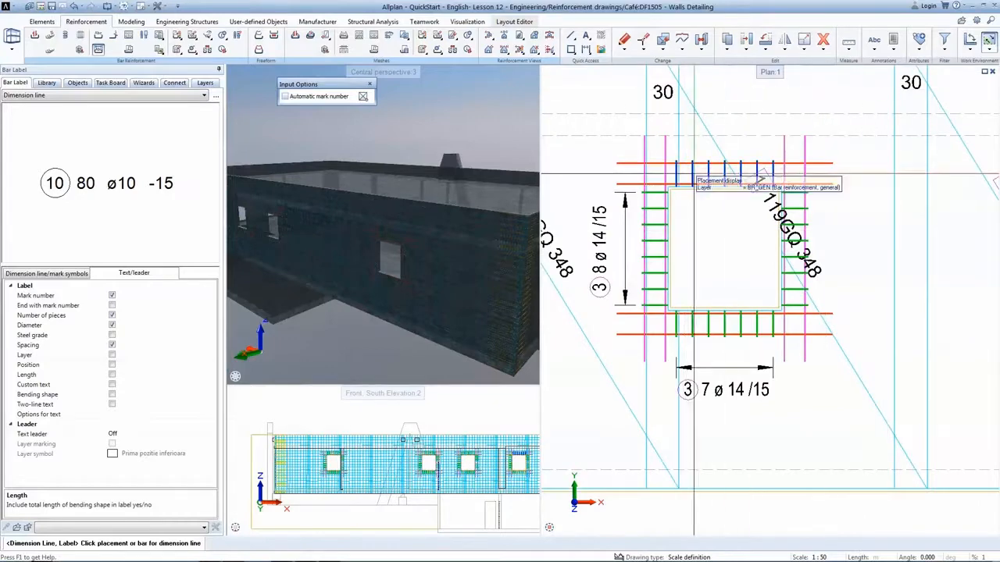
pyautogui.click(693, 175)
pyautogui.click(752, 124)
pyautogui.click(791, 99)
# - Place a dimension line and label for the short bars on the right side of the leftmost window
pyautogui.click(798, 194)
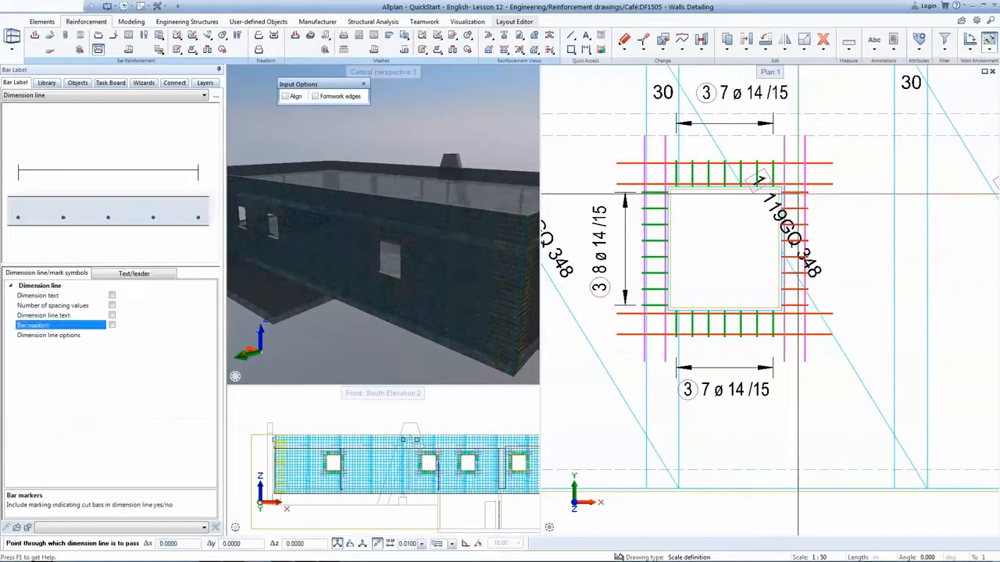
pyautogui.click(843, 228)
pyautogui.click(872, 208)
# - Move the two overlapping 119GQ 348 mesh labels off the leftmost window to the free area at its lower right
pyautogui.click(746, 40)
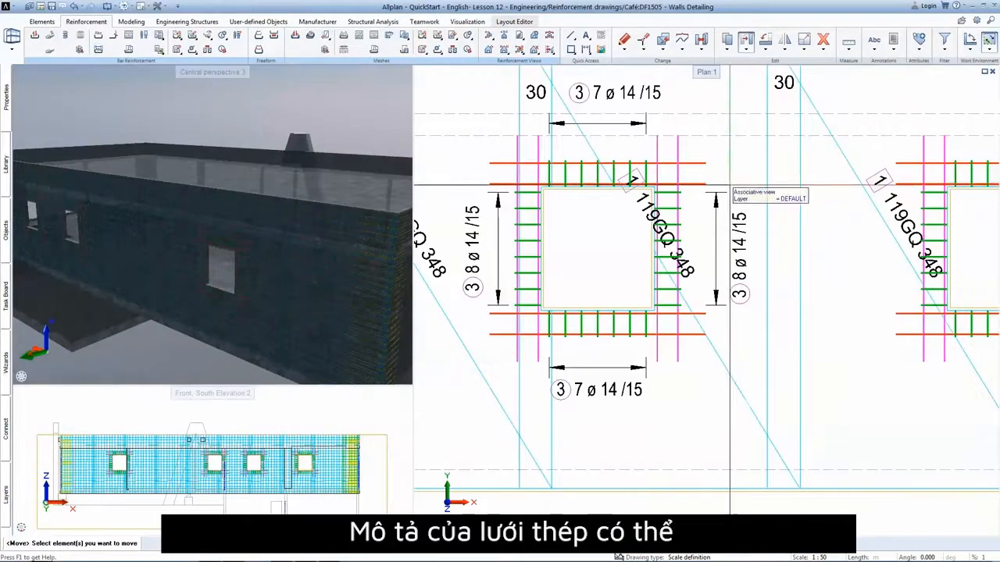
pyautogui.click(641, 203)
pyautogui.click(716, 387)
pyautogui.click(691, 271)
pyautogui.click(691, 271)
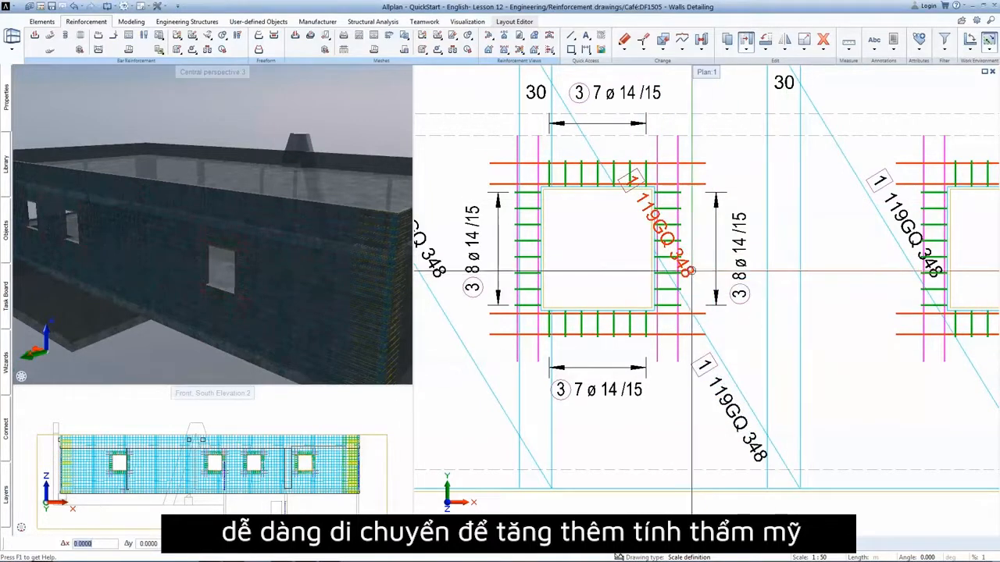
pyautogui.click(788, 435)
pyautogui.press('Escape')
# - Label the horizontal longitudinal bars above and below the leftmost window with Fan type labels on its right side
pyautogui.scroll(-2, 711, 275)
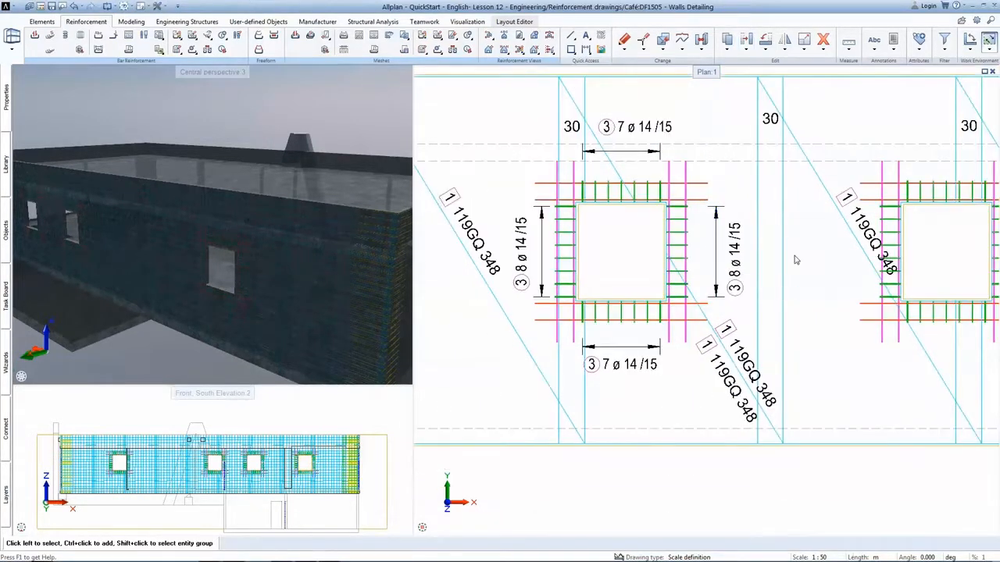
pyautogui.moveTo(710, 275); pyautogui.dragTo(727, 290, button='middle')
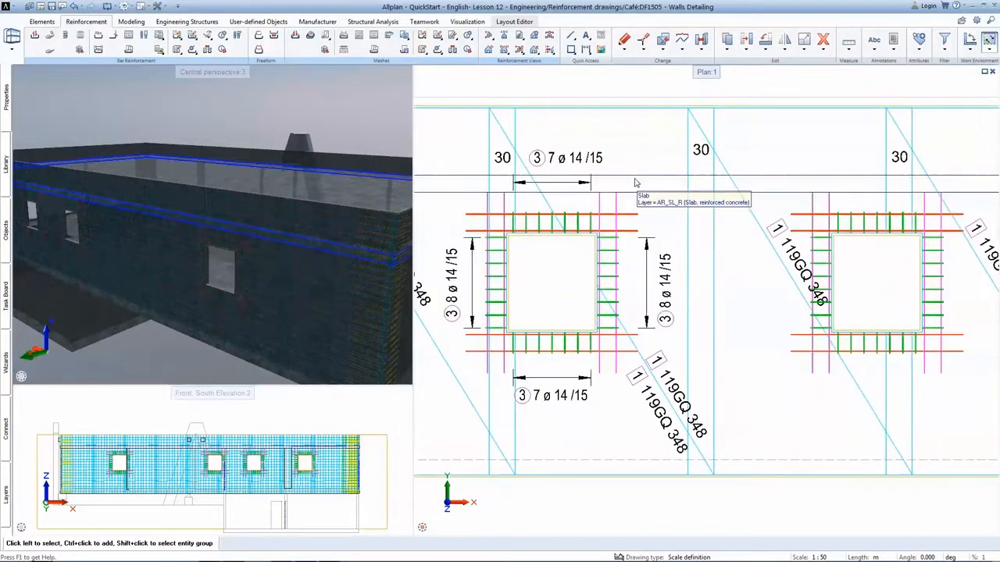
pyautogui.click(98, 49)
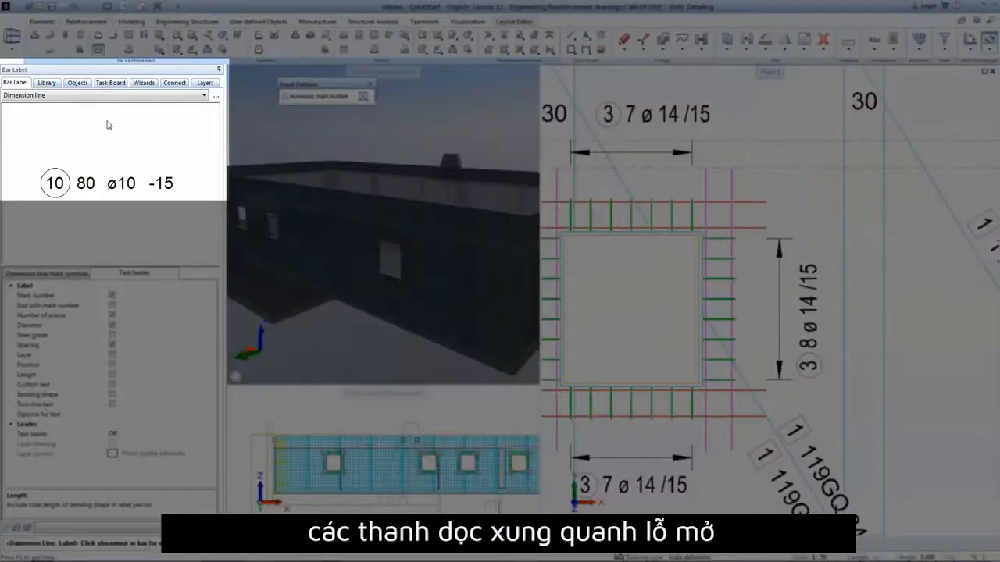
pyautogui.click(100, 96)
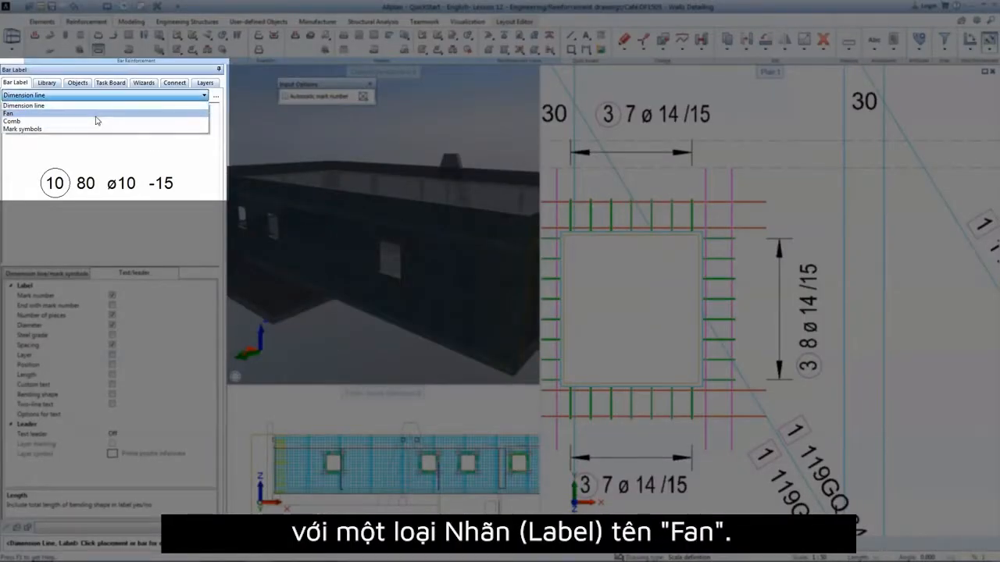
pyautogui.click(96, 115)
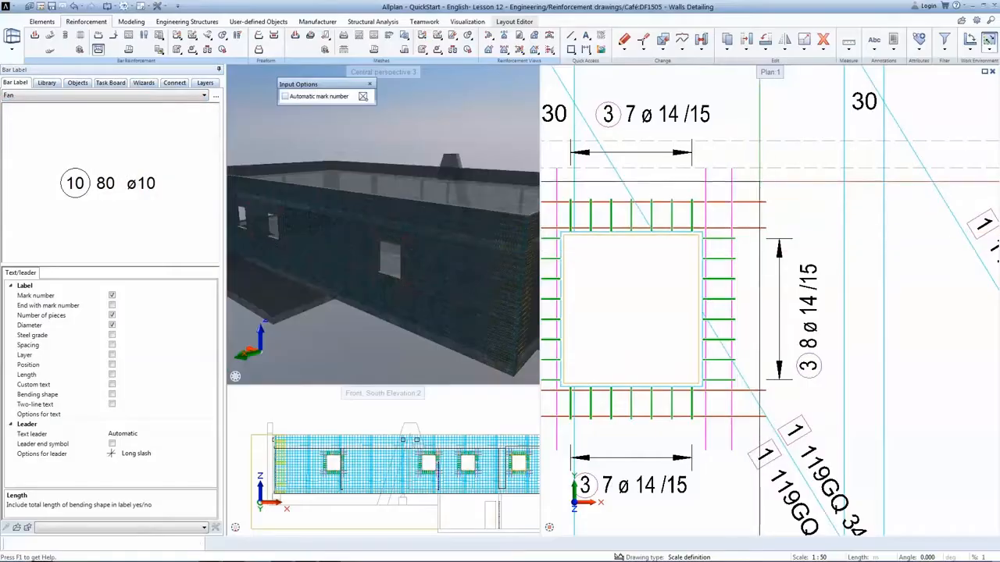
pyautogui.click(748, 227)
pyautogui.click(901, 198)
pyautogui.scroll(-2, 740, 179)
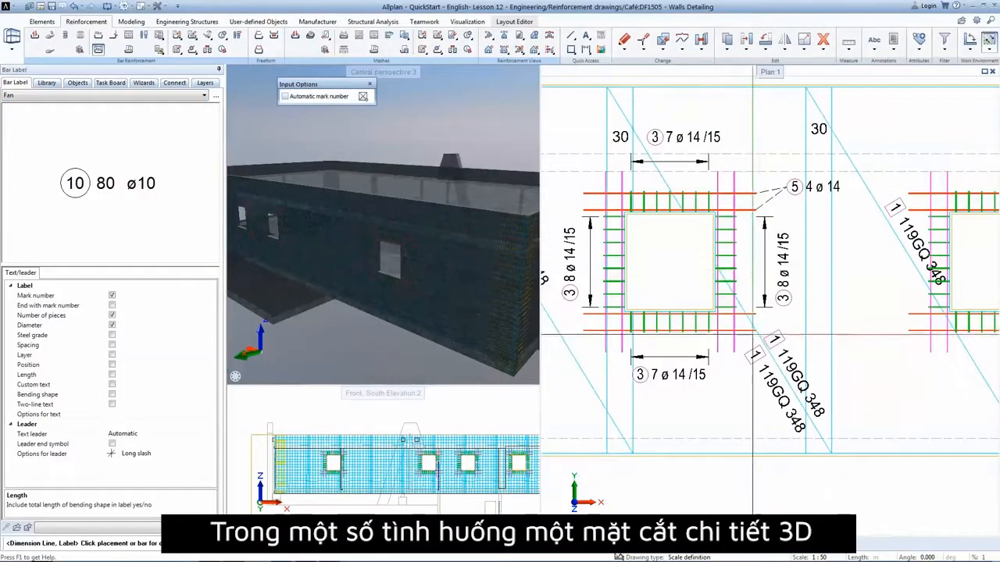
pyautogui.click(746, 314)
pyautogui.click(883, 312)
# - Label the vertical longitudinal bars left of the window with a Fan label rotated by 90 degrees
pyautogui.click(622, 347)
pyautogui.moveTo(623, 347); pyautogui.dragTo(701, 331, button='middle')
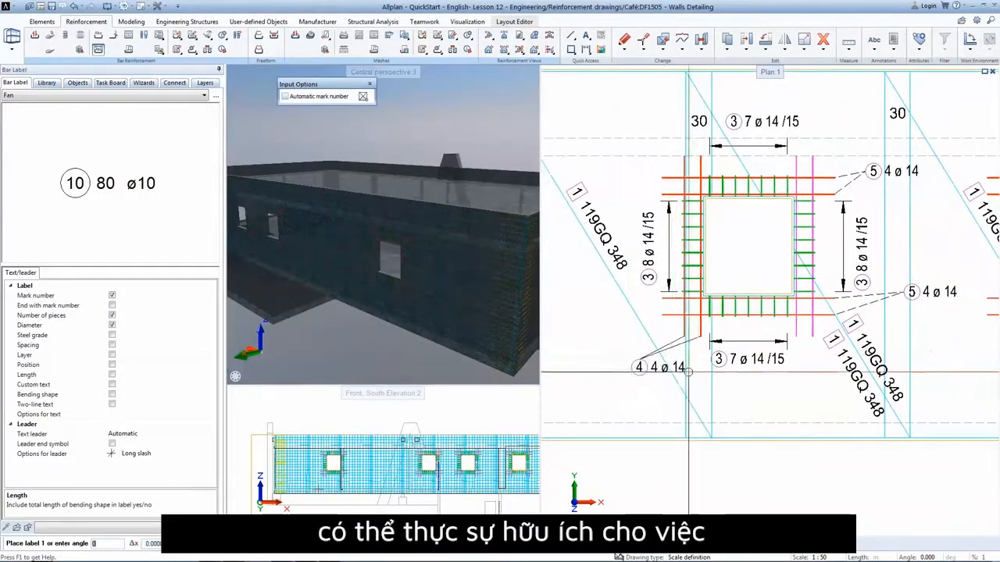
pyautogui.write('90')
pyautogui.press('Return')
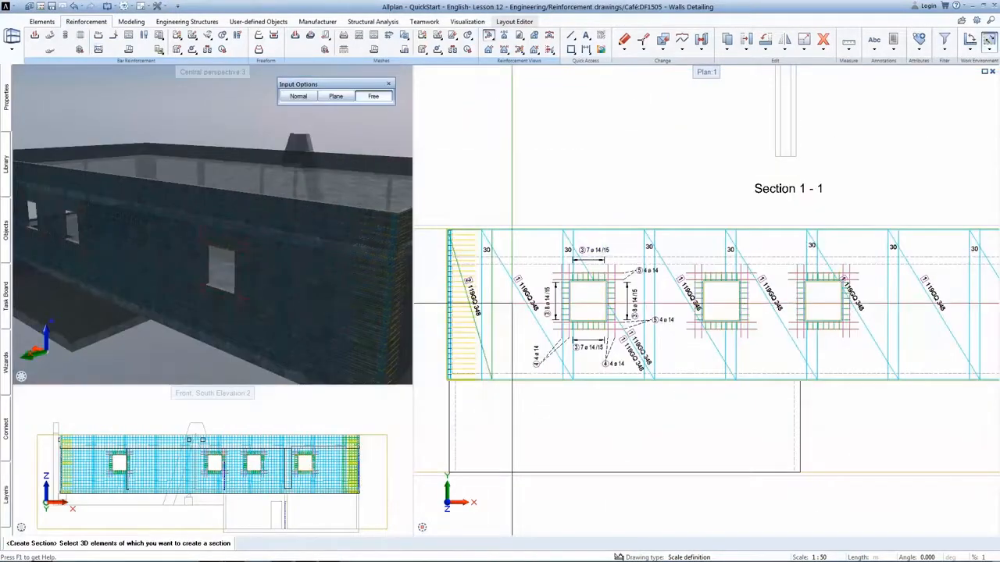
# - Select the reinforced wall corner in the rear right isometric view as the content of a free section
pyautogui.hotkey('ctrl', '9')
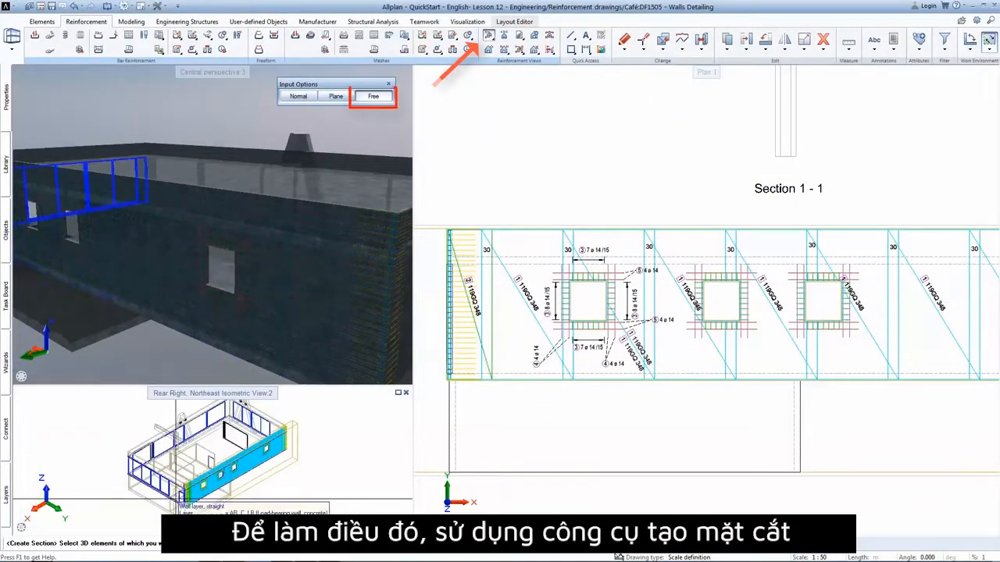
pyautogui.scroll(3, 194, 498)
pyautogui.scroll(5, 234, 492)
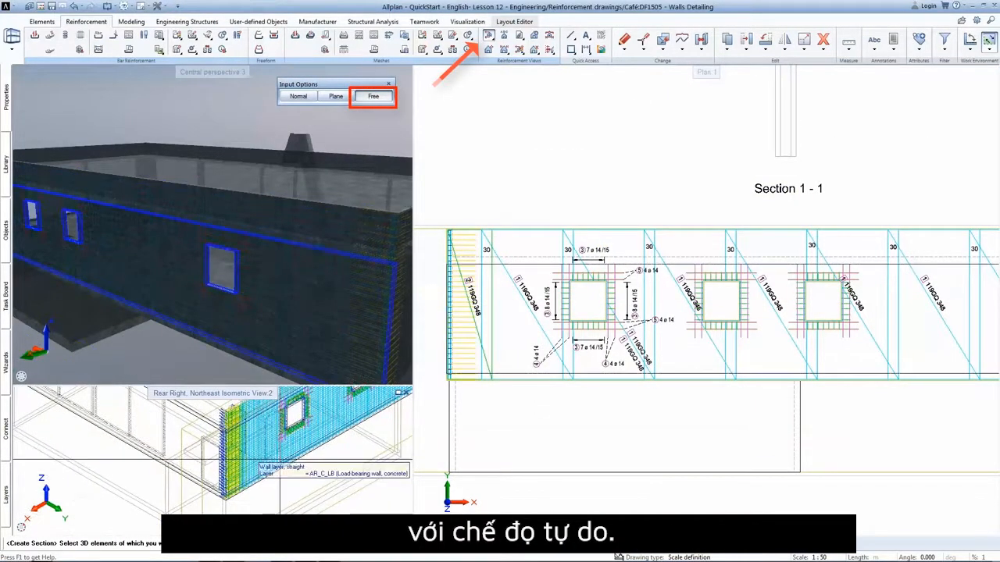
pyautogui.scroll(-1, 250, 496)
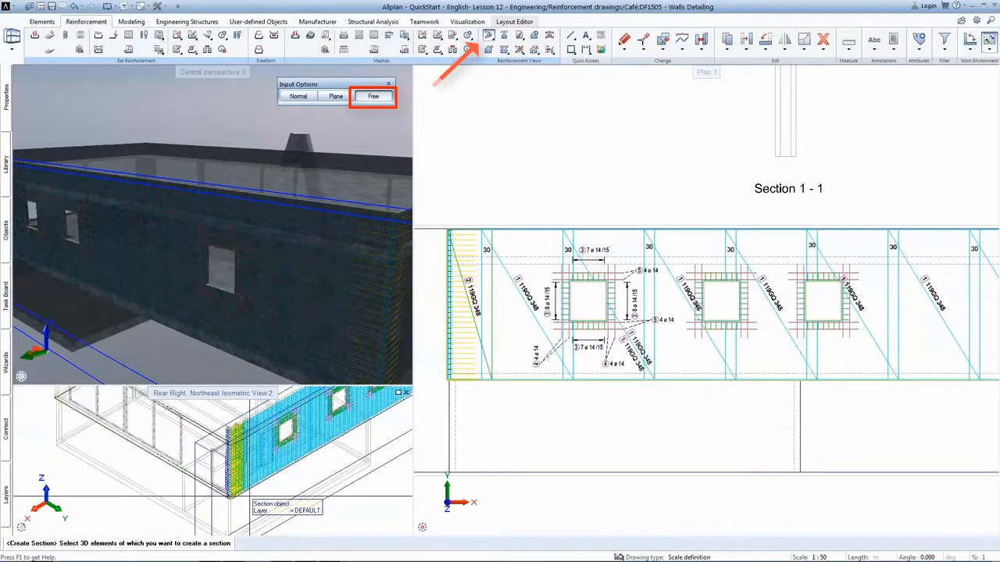
pyautogui.moveTo(248, 500); pyautogui.dragTo(201, 420)
# - Define the section area around the upper-right building corner in the plan with two diagonally opposite points
pyautogui.scroll(-5, 636, 304)
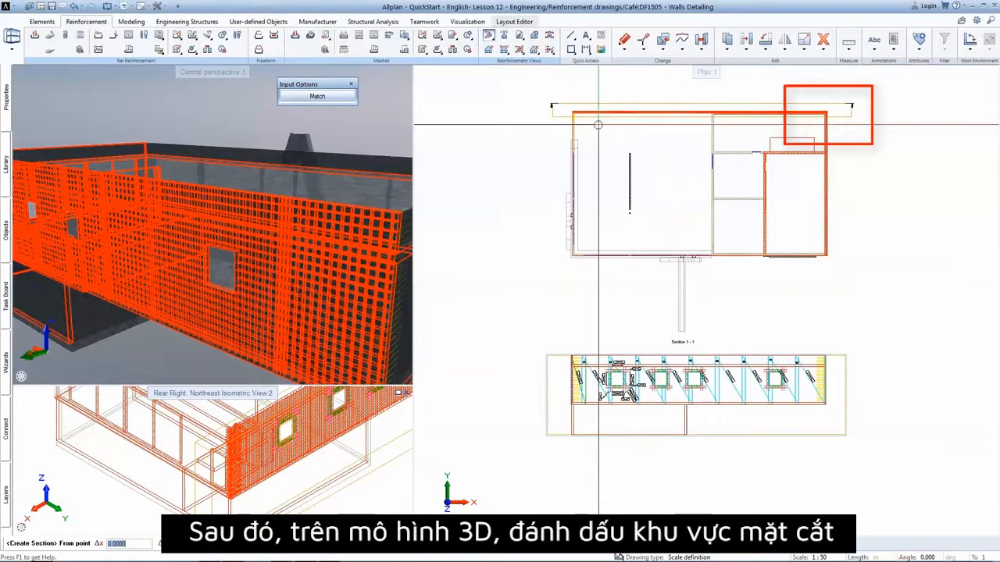
pyautogui.scroll(2, 829, 108)
pyautogui.scroll(2, 830, 108)
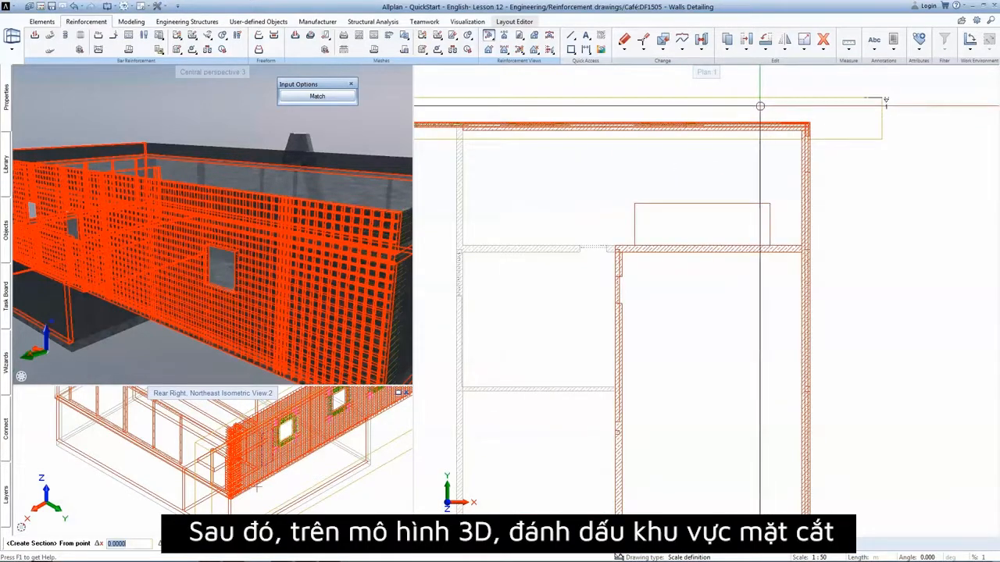
pyautogui.click(759, 104)
pyautogui.click(845, 189)
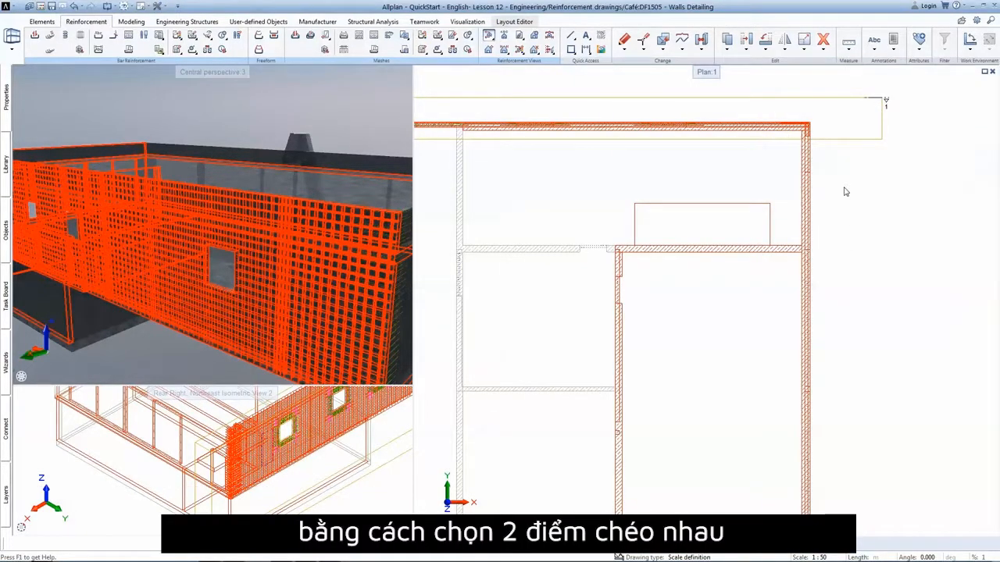
# - Place the isometric corner section below Section 1 - 1 in the plan
pyautogui.scroll(-3, 762, 182)
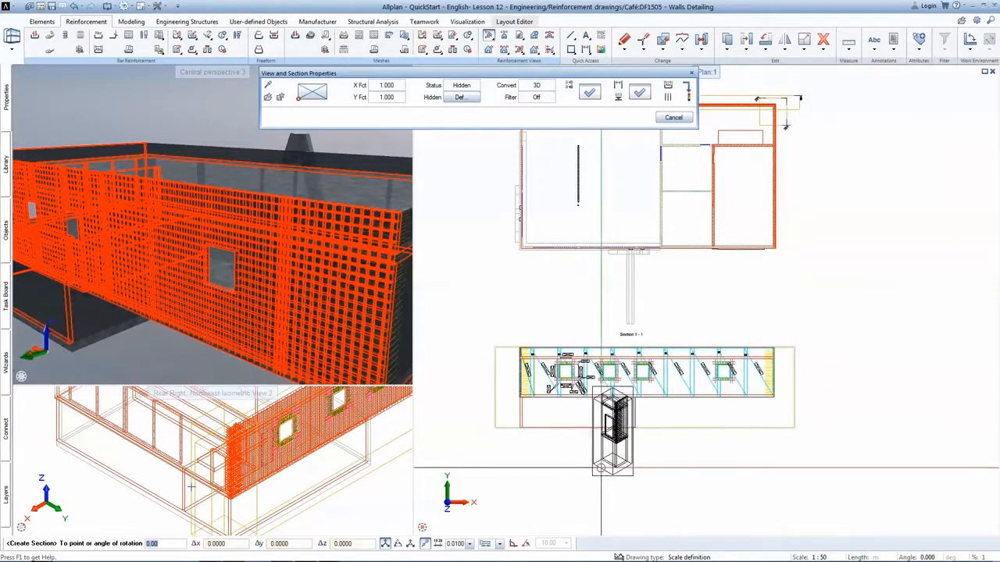
pyautogui.moveTo(594, 477); pyautogui.dragTo(606, 451, button='middle')
pyautogui.click(563, 491)
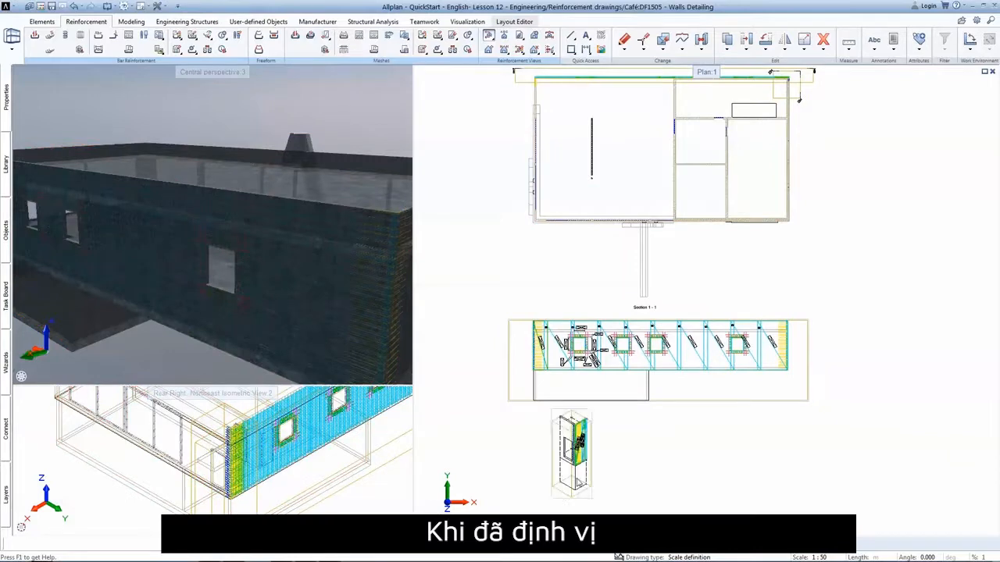
# - Limit the corner section's height with two diagonally opposite points and place its suggested view label above it
pyautogui.scroll(5, 528, 454)
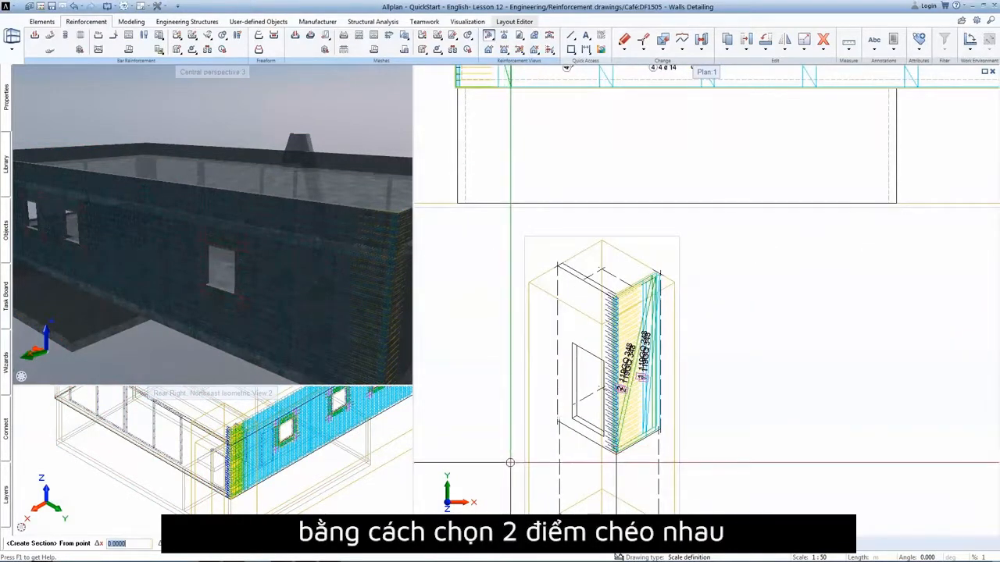
pyautogui.click(510, 463)
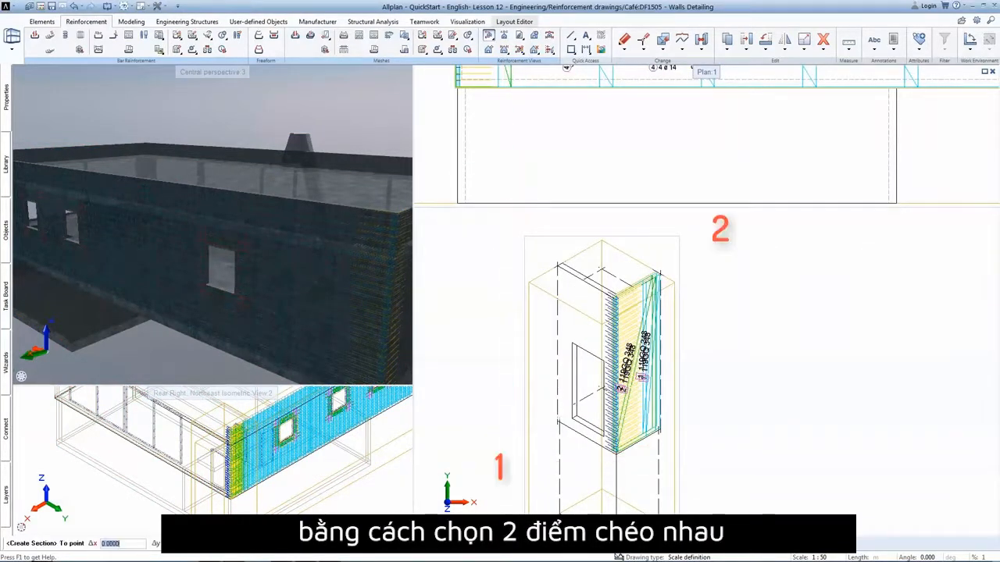
pyautogui.click(705, 245)
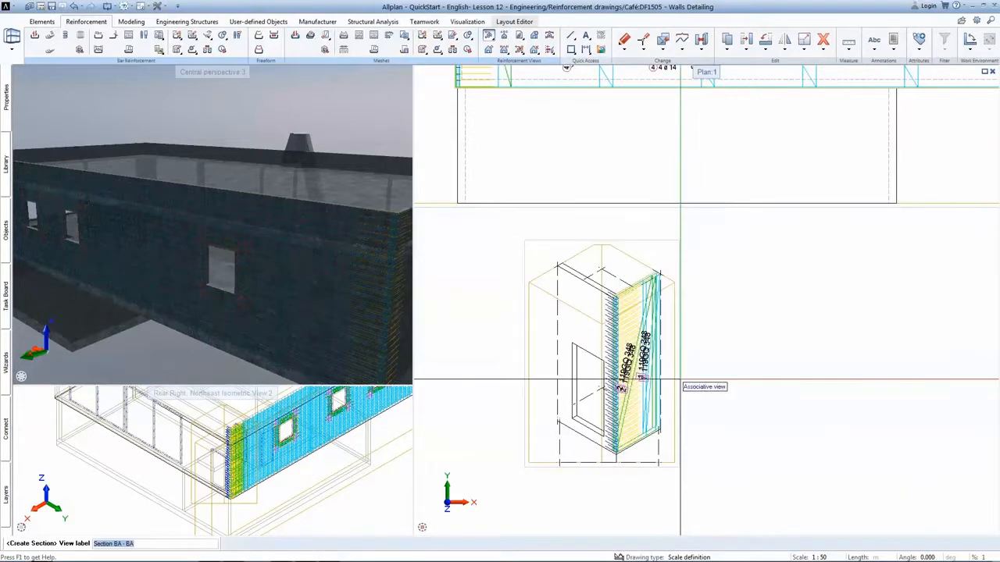
pyautogui.press('Return')
pyautogui.click(647, 236)
pyautogui.press('Escape')
# - Remove the meshes from the isometric detail view, filtering the selection by mesh element and mark number across the whole section
pyautogui.scroll(3, 630, 301)
pyautogui.moveTo(629, 300); pyautogui.dragTo(761, 172, button='middle')
pyautogui.rightClick(579, 98)
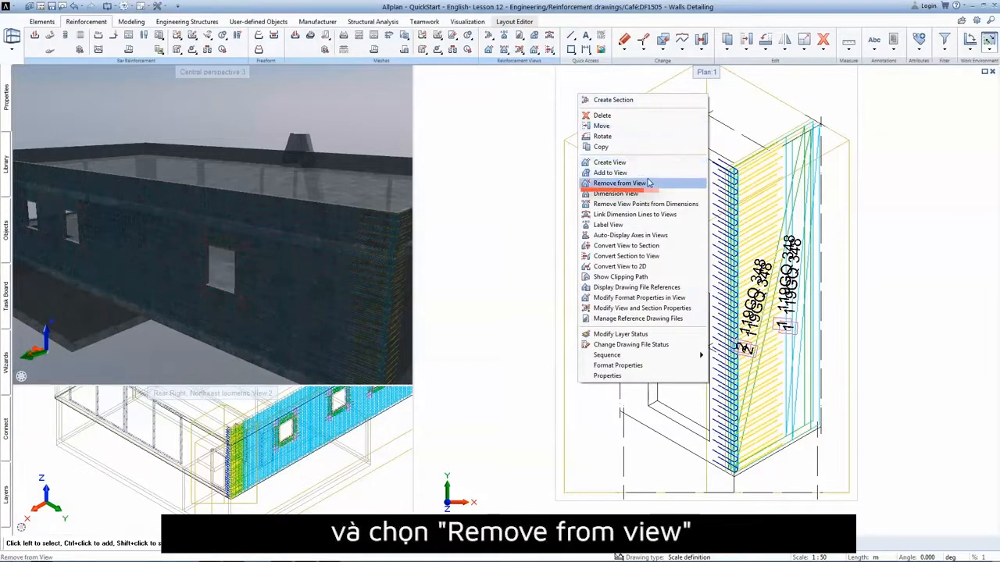
pyautogui.click(619, 183)
pyautogui.scroll(2, 794, 188)
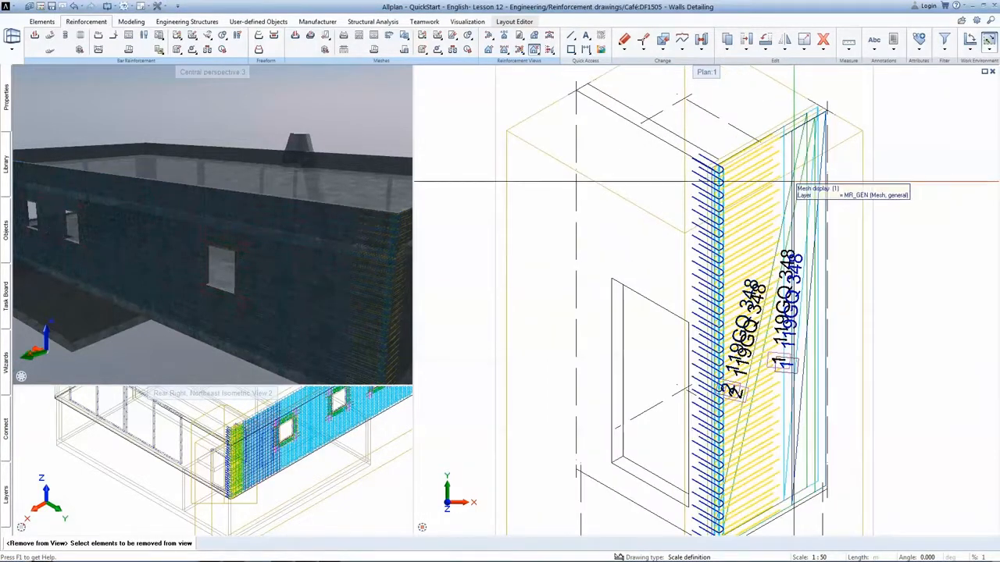
pyautogui.click(945, 50)
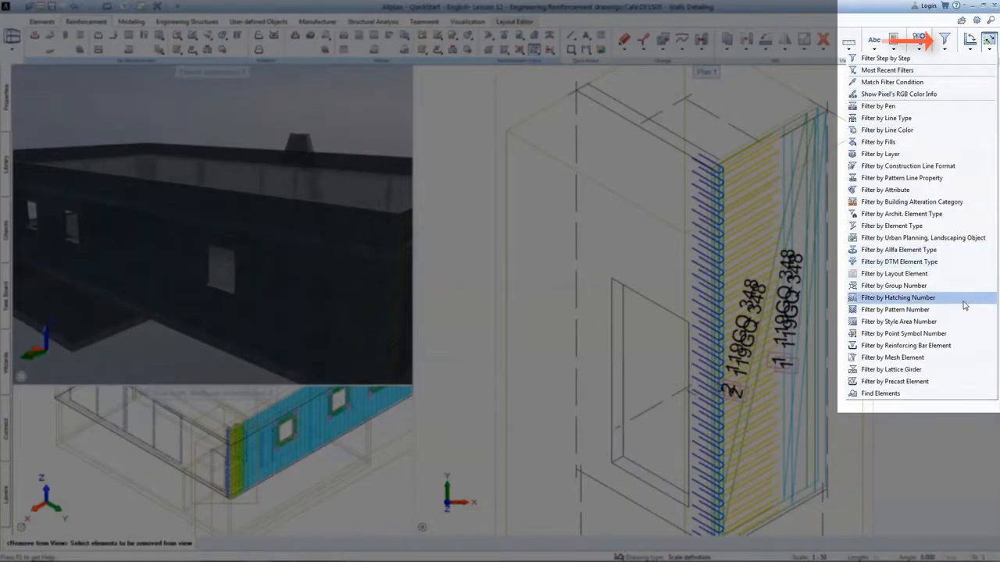
pyautogui.click(951, 357)
pyautogui.click(916, 366)
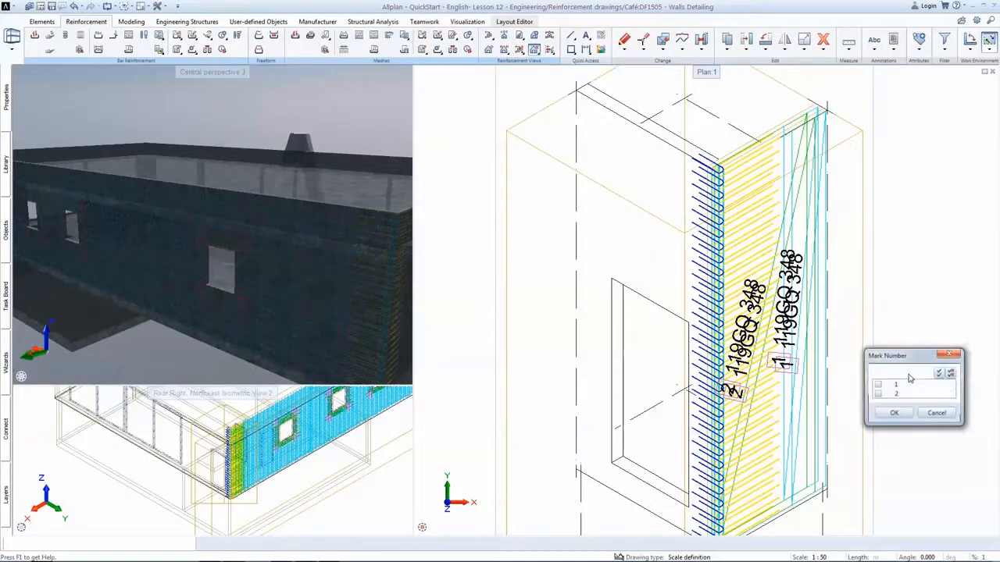
pyautogui.click(900, 395)
pyautogui.click(896, 412)
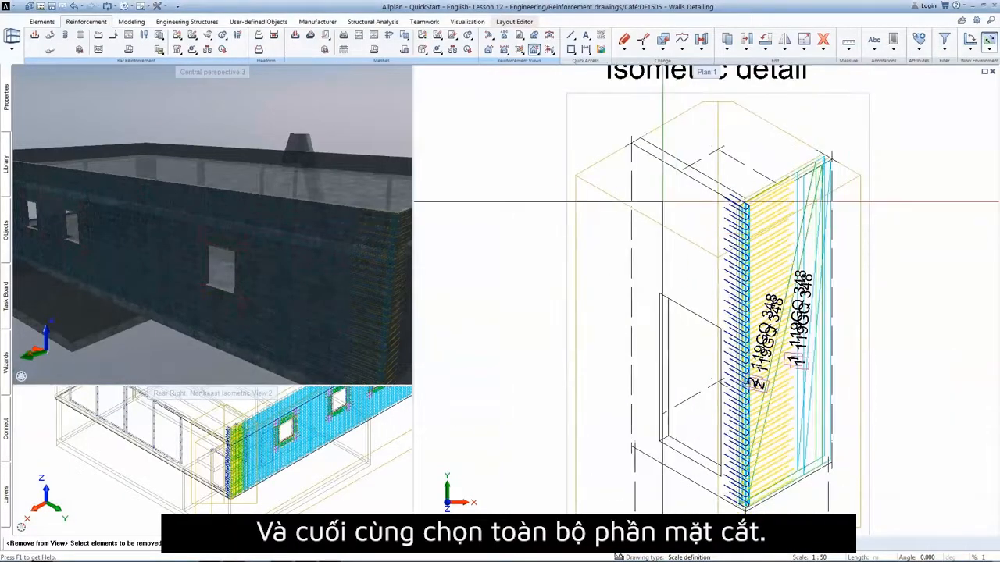
pyautogui.moveTo(626, 115); pyautogui.dragTo(912, 506)
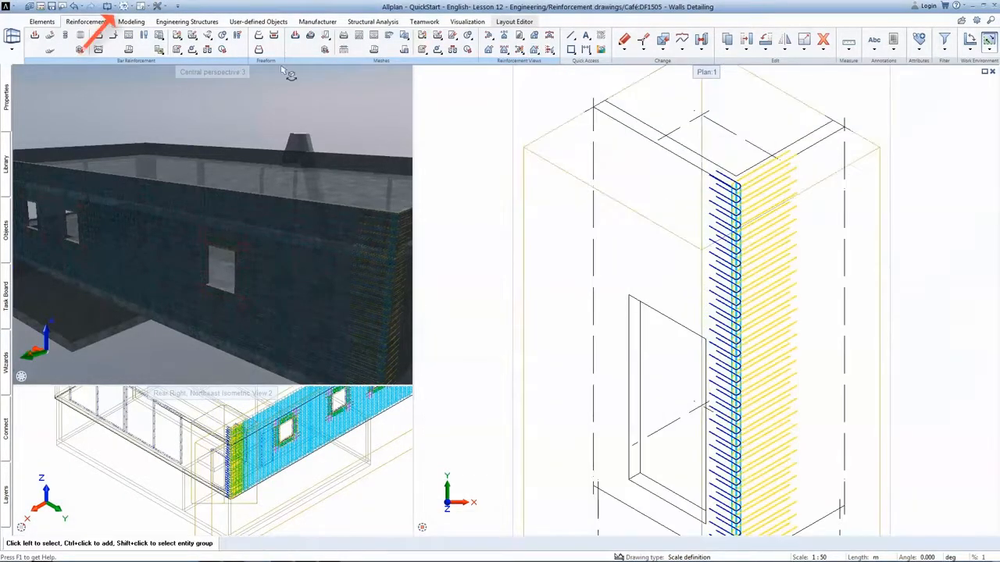
# - Set the on-screen display to use color 1 for all elements
pyautogui.click(135, 8)
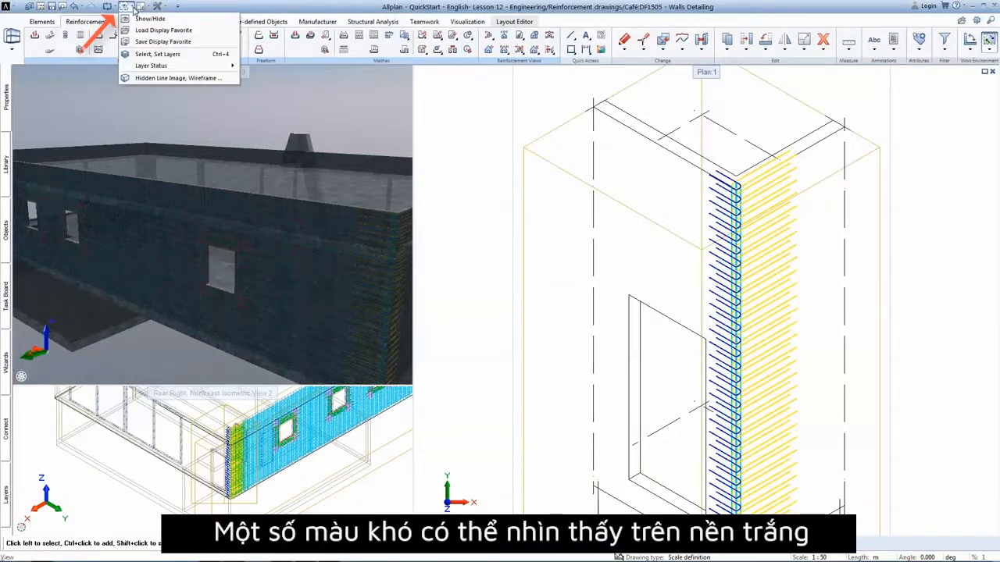
pyautogui.click(137, 18)
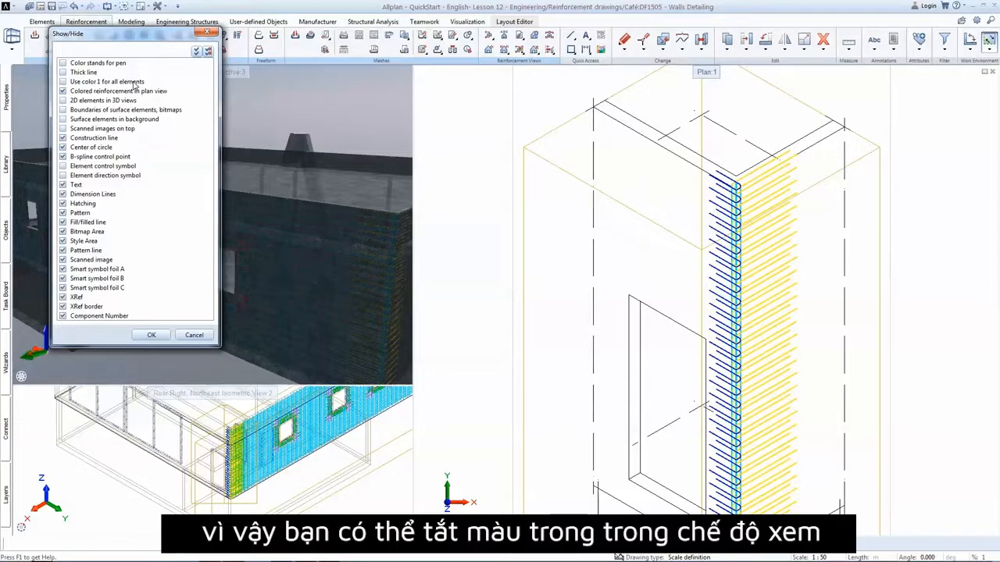
pyautogui.click(152, 334)
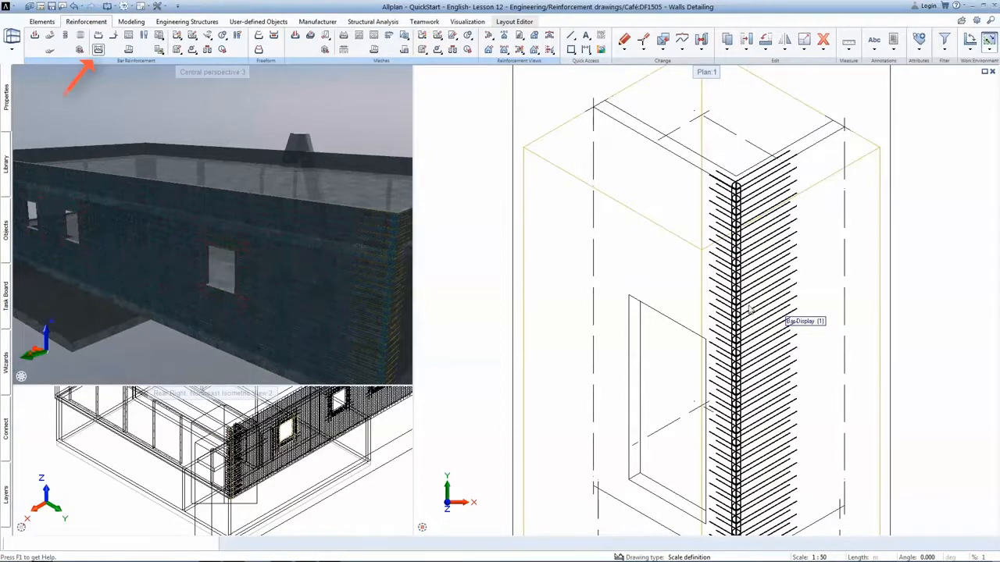
# - Dimension the corner bars extending along the right wall face in the isometric detail with a dimension line beside them
pyautogui.click(98, 50)
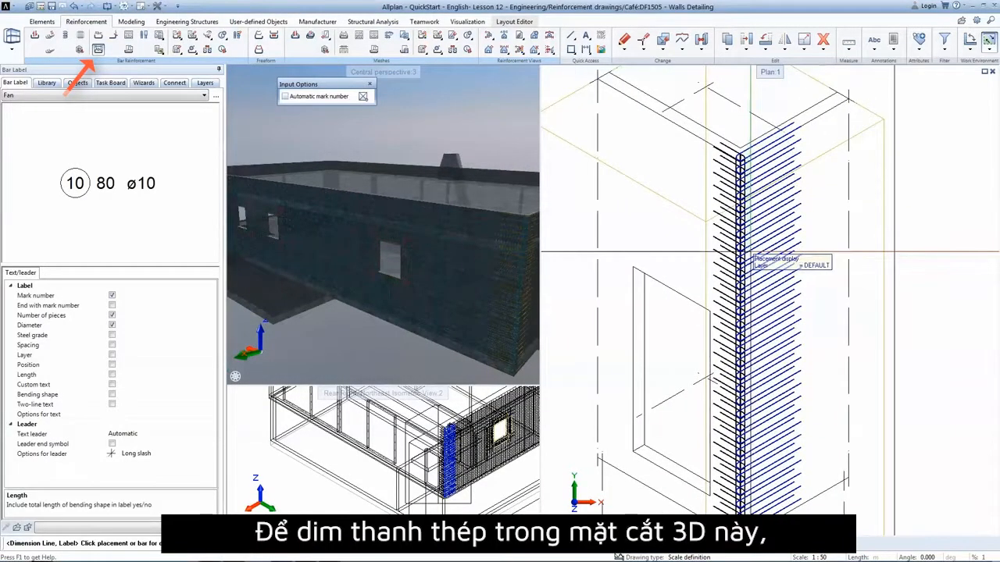
pyautogui.click(739, 253)
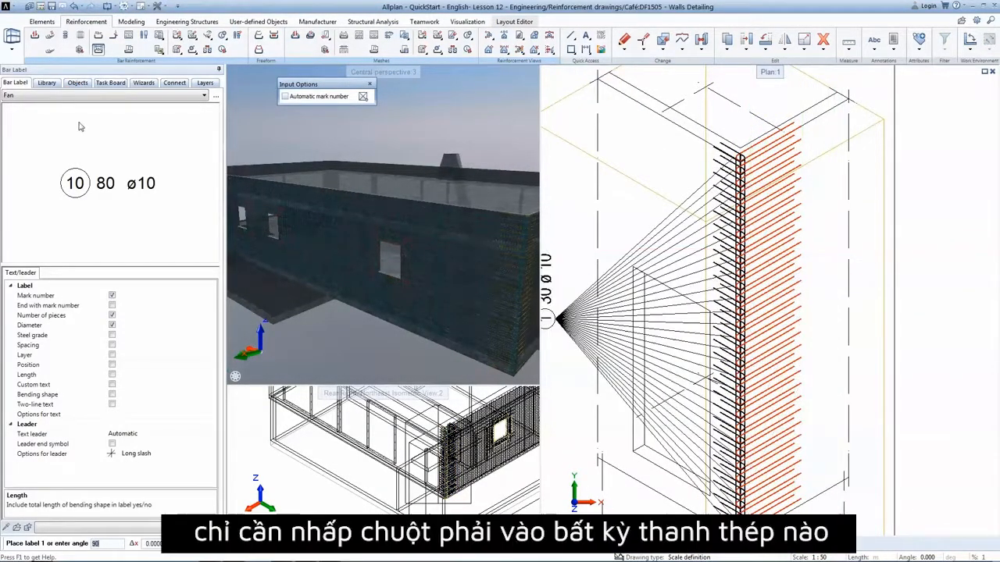
pyautogui.click(70, 95)
pyautogui.click(71, 109)
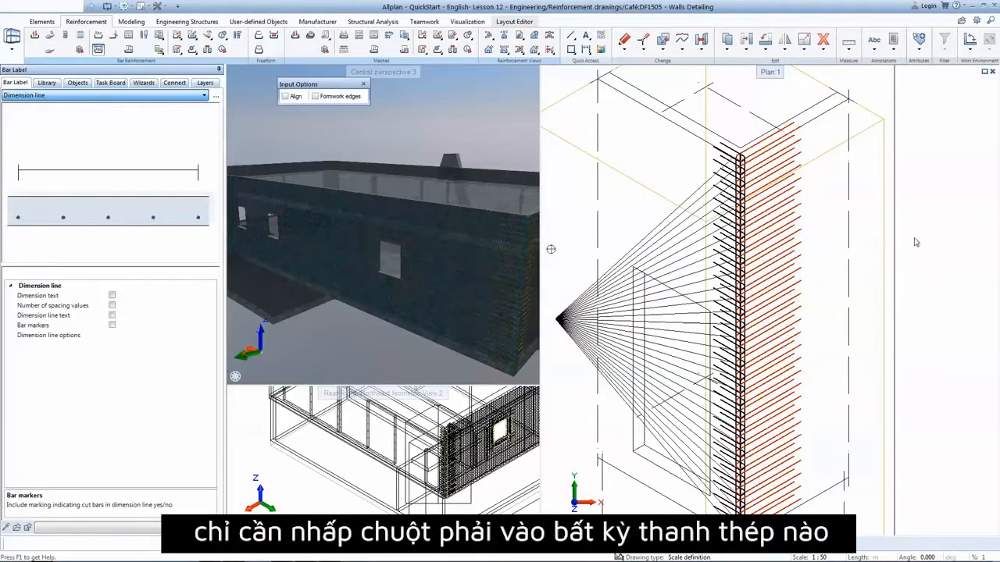
pyautogui.click(831, 246)
# - Add a labelled dimension line for the corner bars extending along the left wall face, between them and the window
pyautogui.scroll(2, 740, 179)
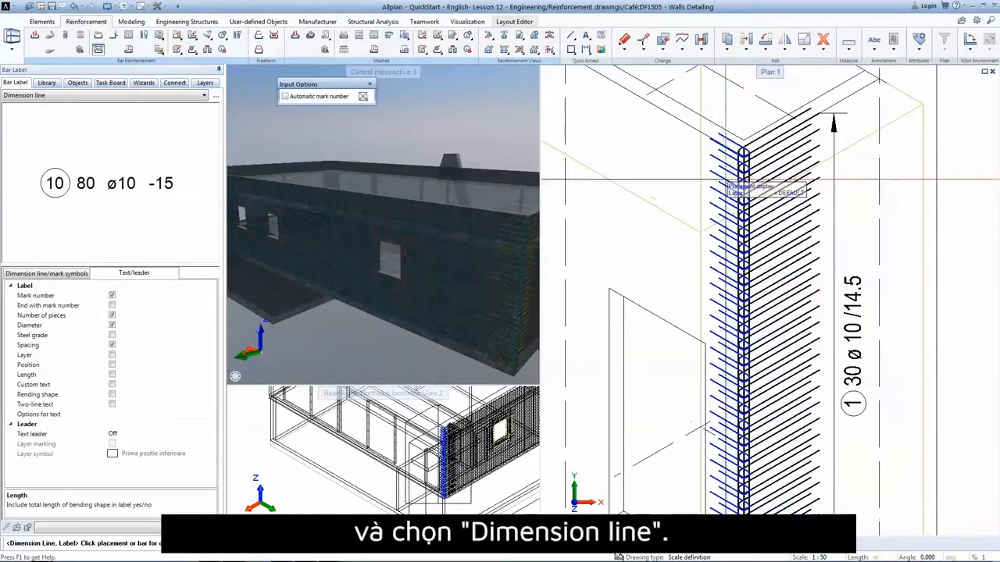
pyautogui.click(726, 184)
pyautogui.scroll(-1, 723, 183)
pyautogui.click(680, 178)
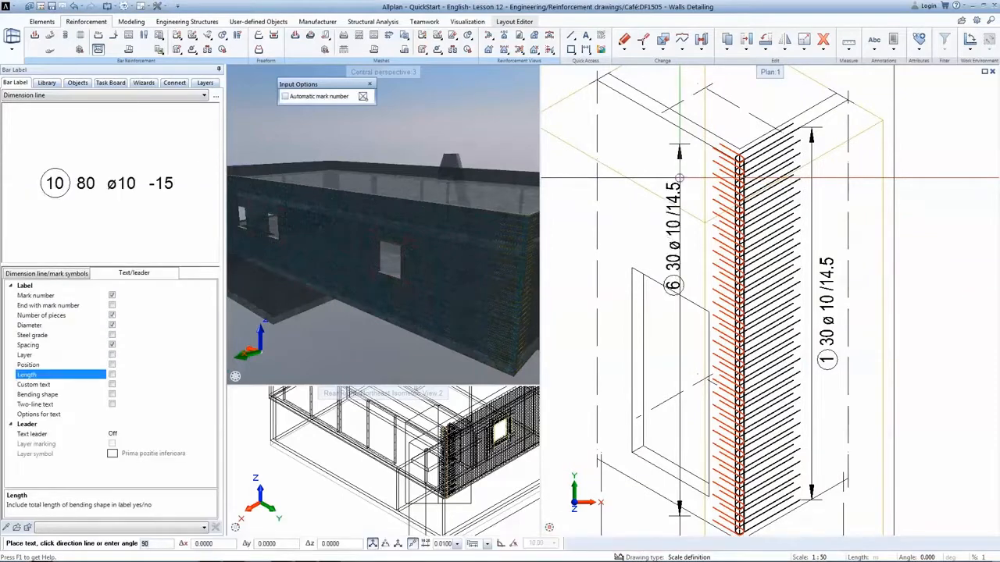
pyautogui.click(680, 178)
# - Label the vertical corner bars in the isometric detail with a Fan label above the right wall face
pyautogui.scroll(3, 742, 160)
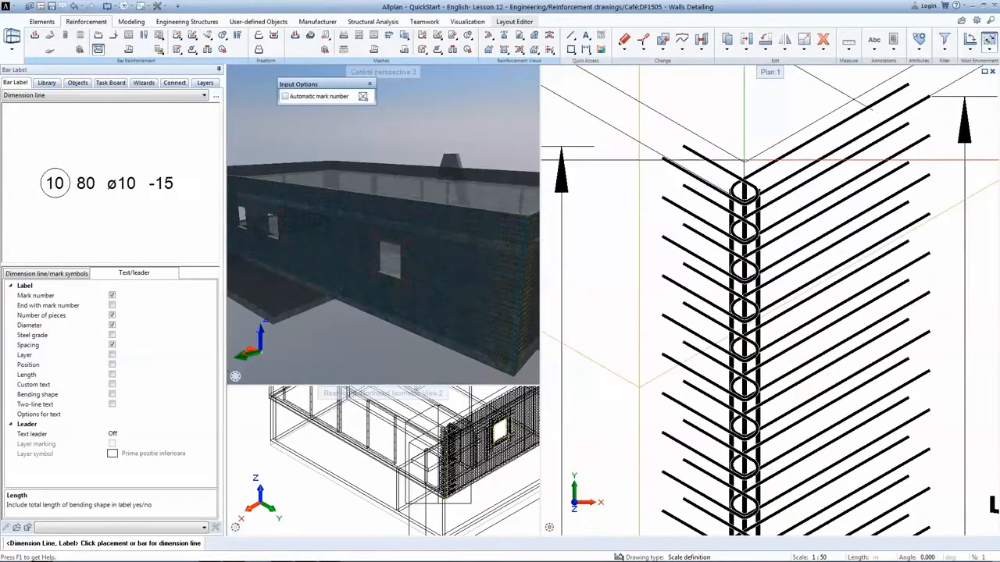
pyautogui.click(172, 94)
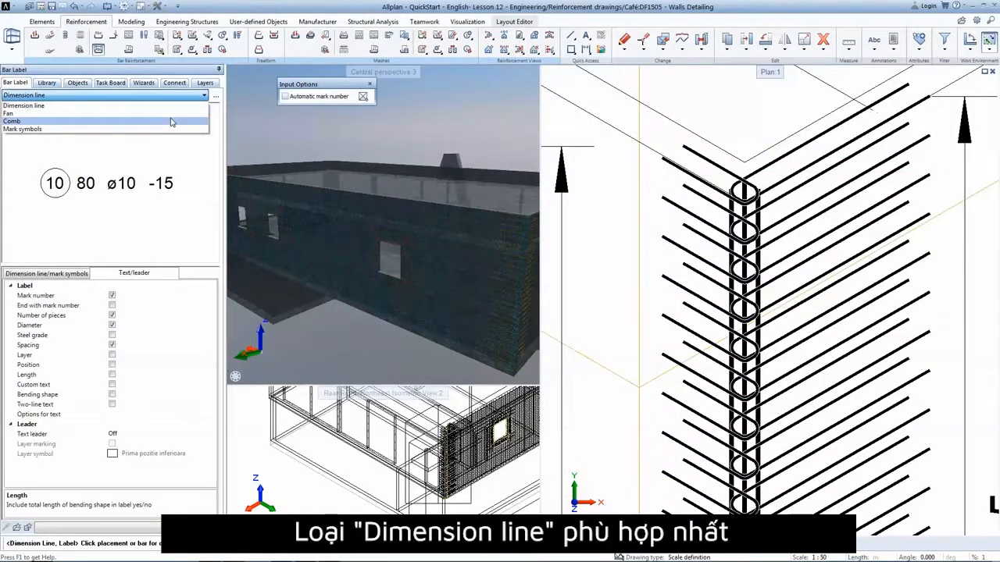
pyautogui.click(172, 122)
pyautogui.scroll(-4, 752, 397)
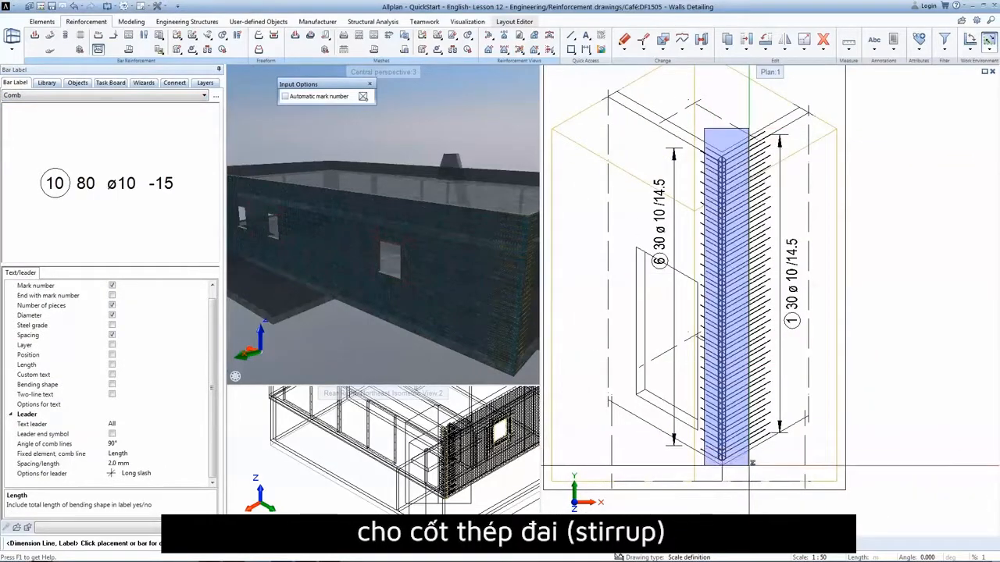
pyautogui.rightClick(750, 396)
pyautogui.click(734, 154)
pyautogui.scroll(4, 730, 141)
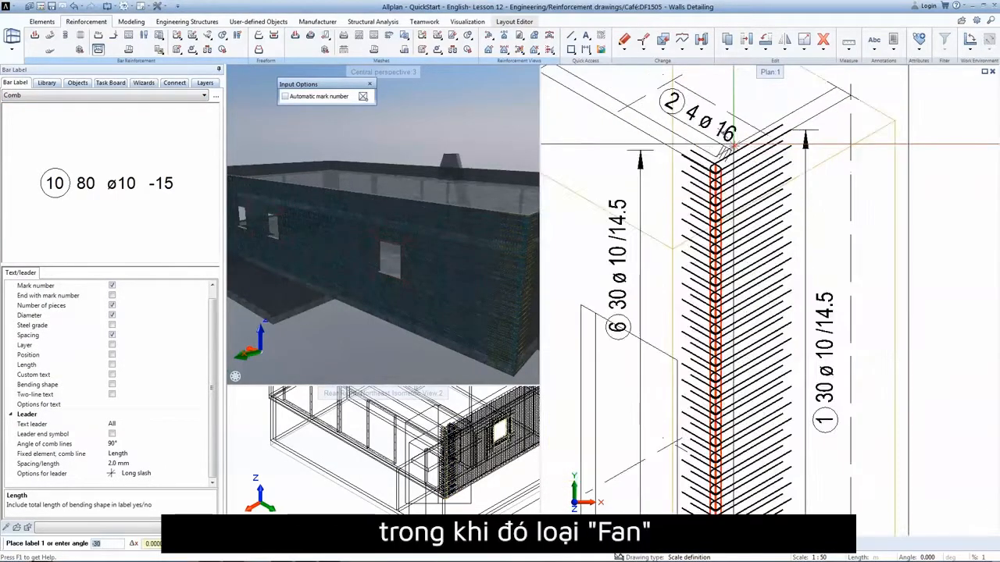
pyautogui.moveTo(718, 134); pyautogui.dragTo(747, 181, button='middle')
pyautogui.click(168, 95)
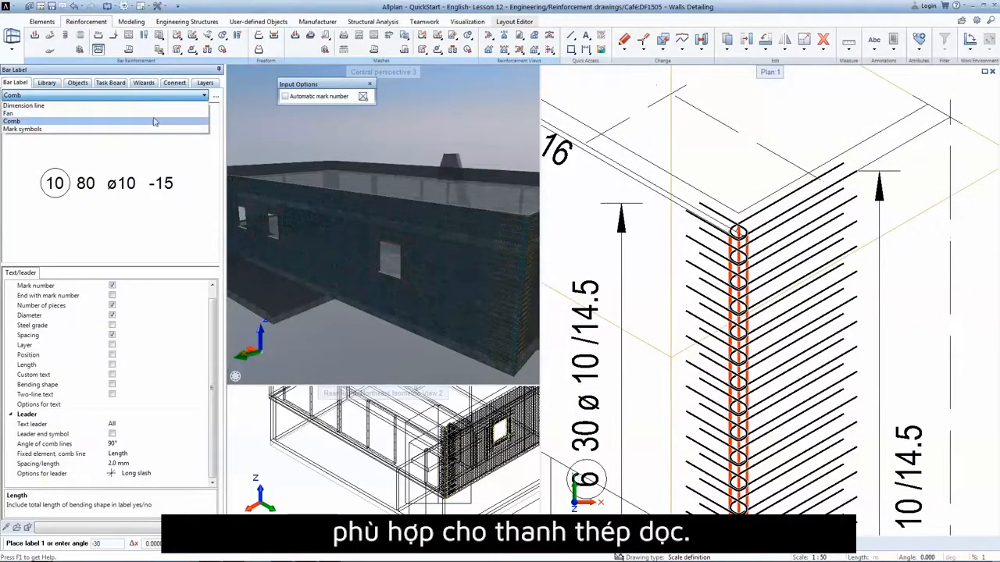
pyautogui.click(154, 114)
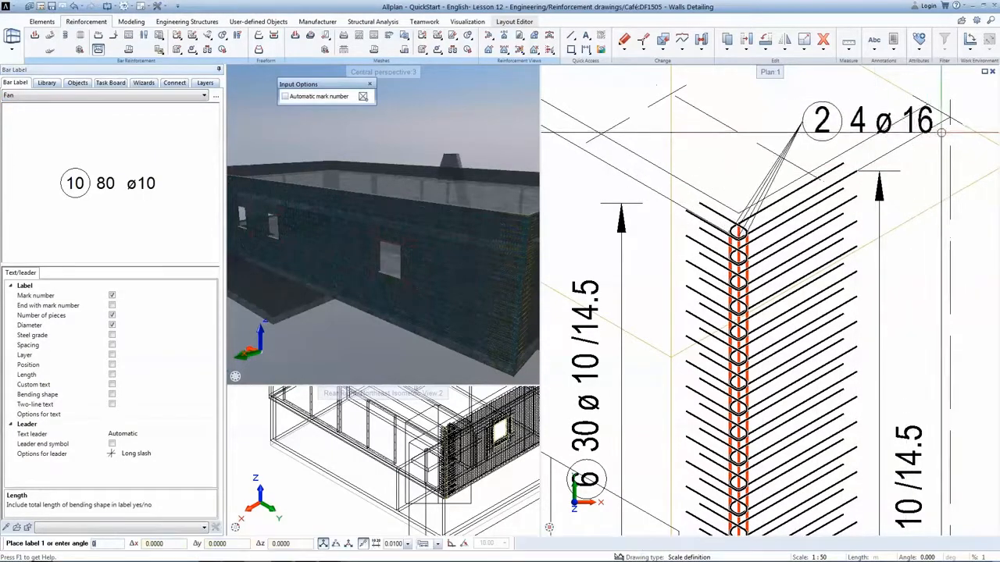
pyautogui.click(924, 119)
# - Turn on Consider light and Show shadows in the isometric detail's hidden line image settings
pyautogui.scroll(-3, 769, 300)
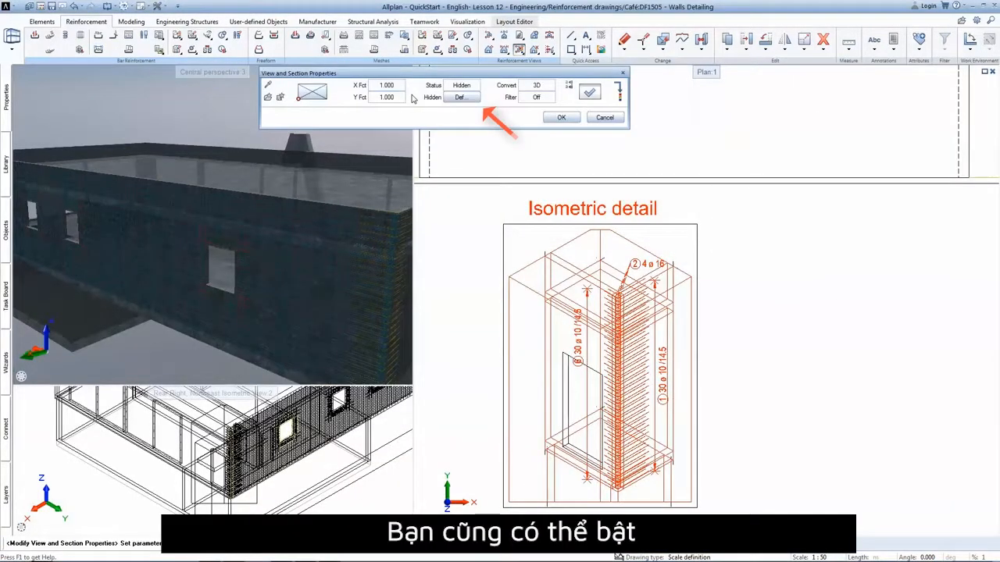
pyautogui.click(459, 97)
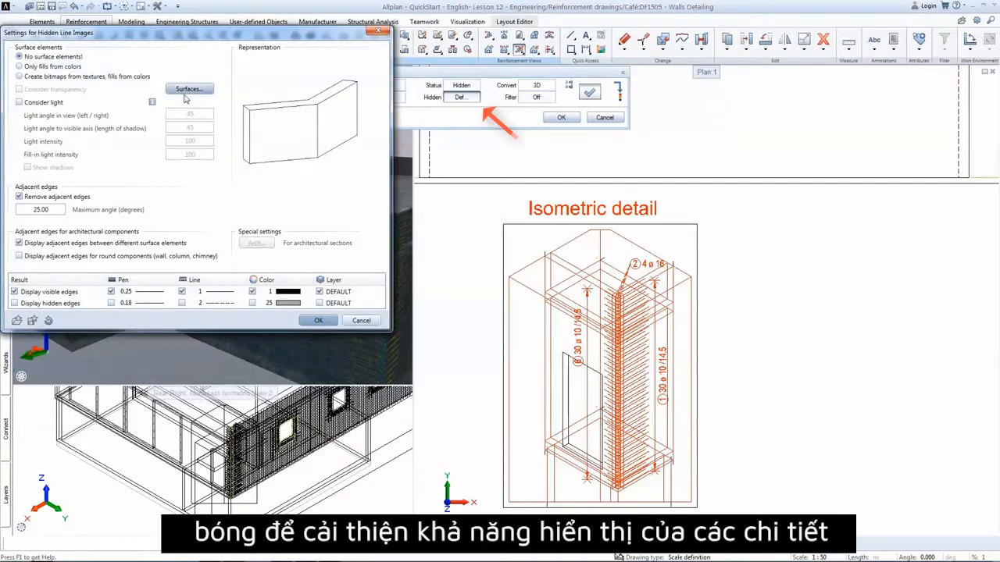
pyautogui.click(19, 102)
pyautogui.click(27, 167)
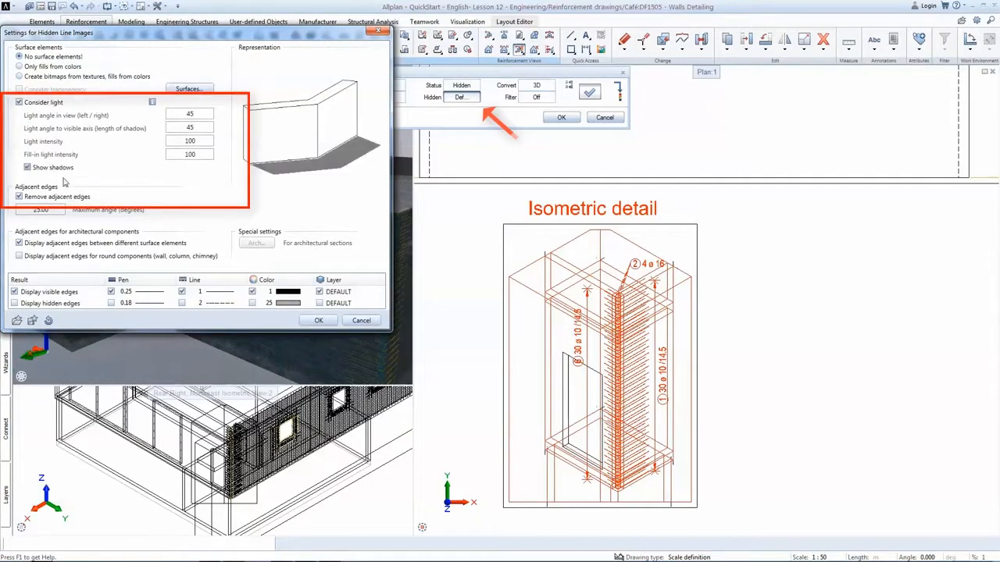
pyautogui.click(328, 323)
pyautogui.click(560, 117)
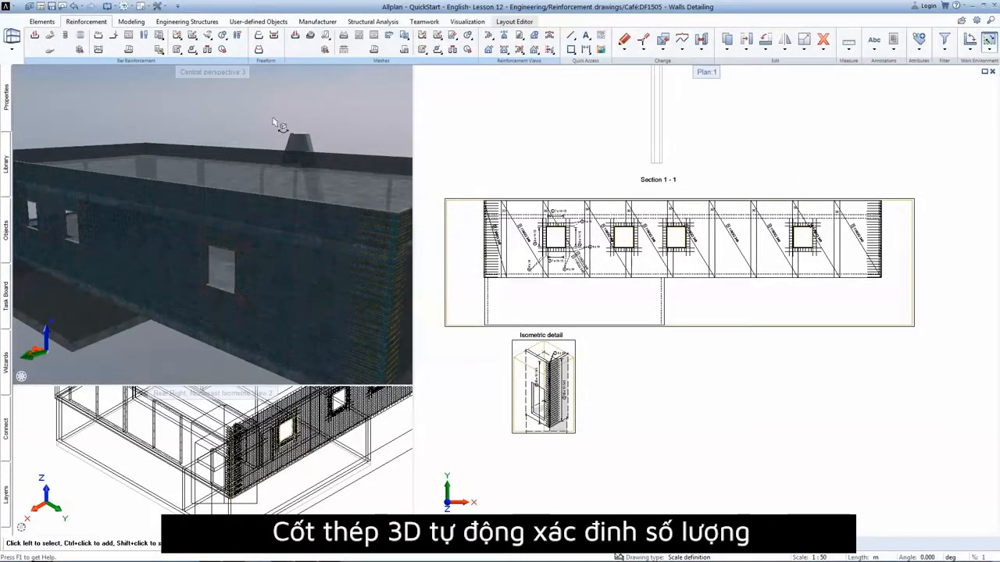
# - Place the associative reinforcement bar legend "40 Bar schedule - bending shapes" beside the isometric detail
pyautogui.click(160, 37)
pyautogui.click(172, 58)
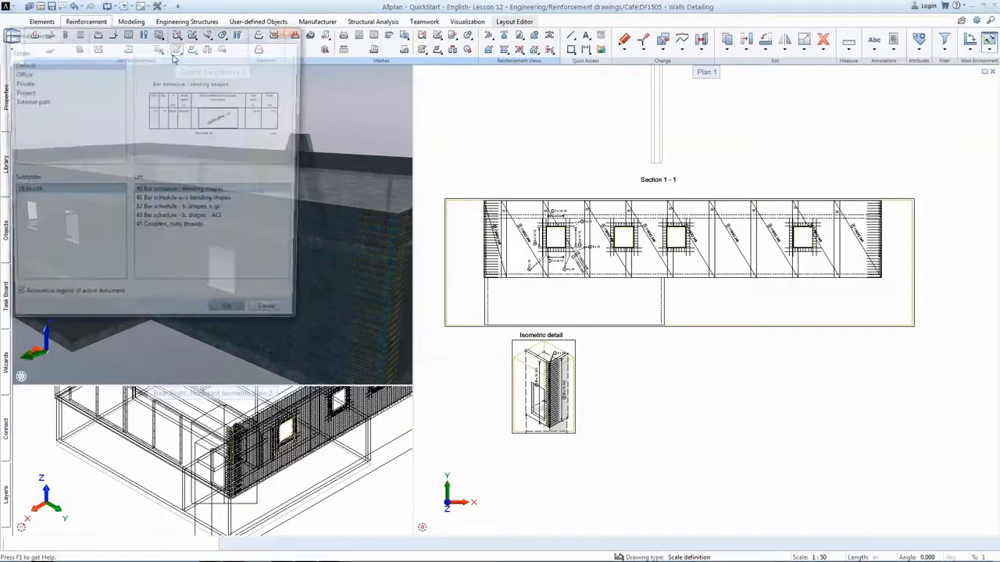
pyautogui.click(230, 318)
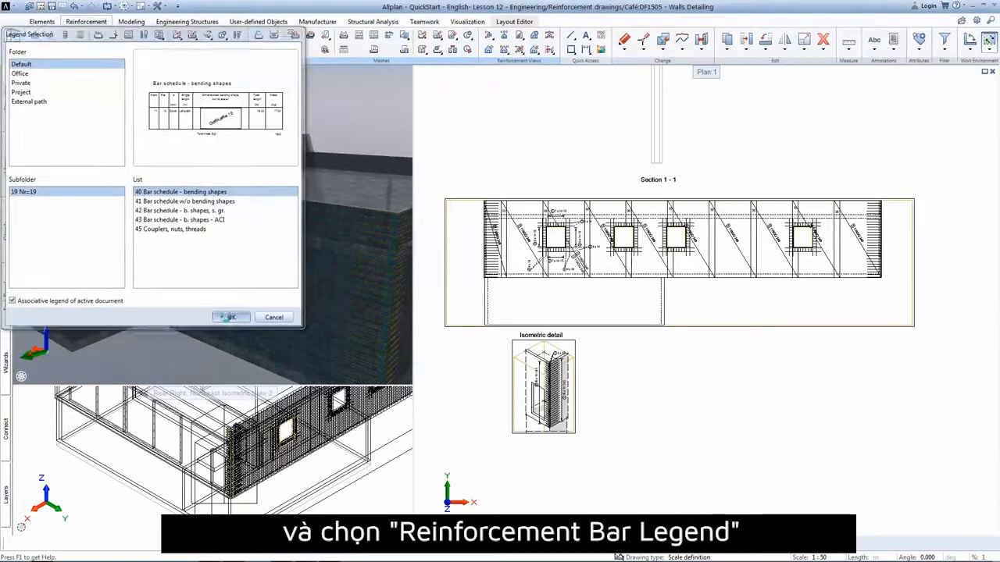
pyautogui.click(598, 471)
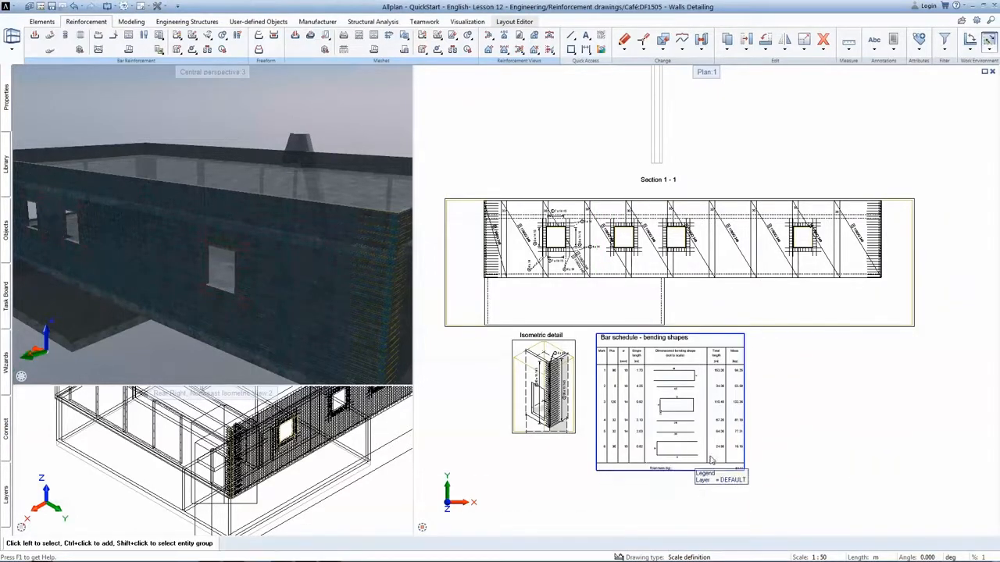
# - Place the associative mesh legend "10 Mesh schedule - bending shapes" beside the bar schedule
pyautogui.moveTo(749, 455); pyautogui.dragTo(713, 441, button='middle')
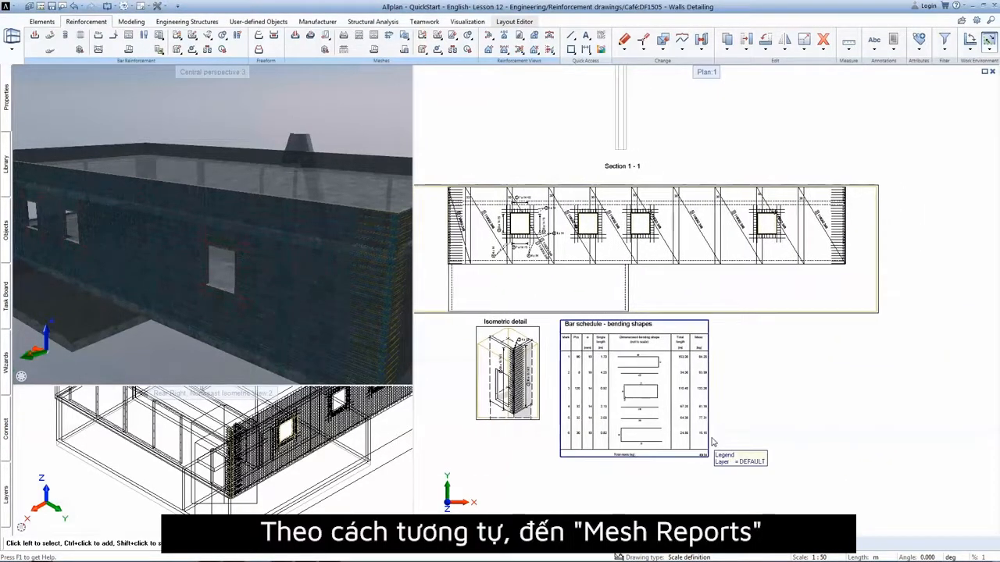
pyautogui.click(404, 36)
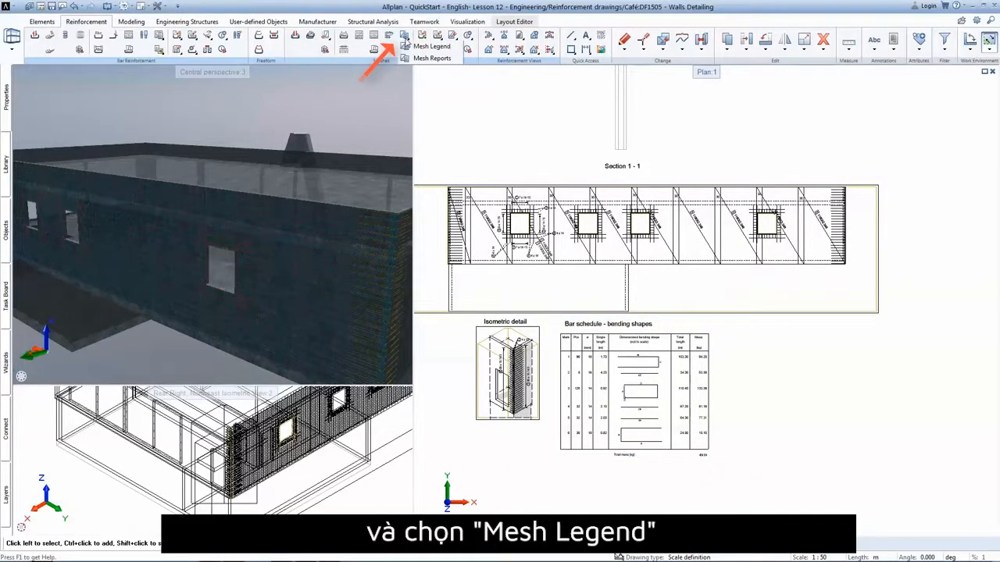
pyautogui.click(431, 46)
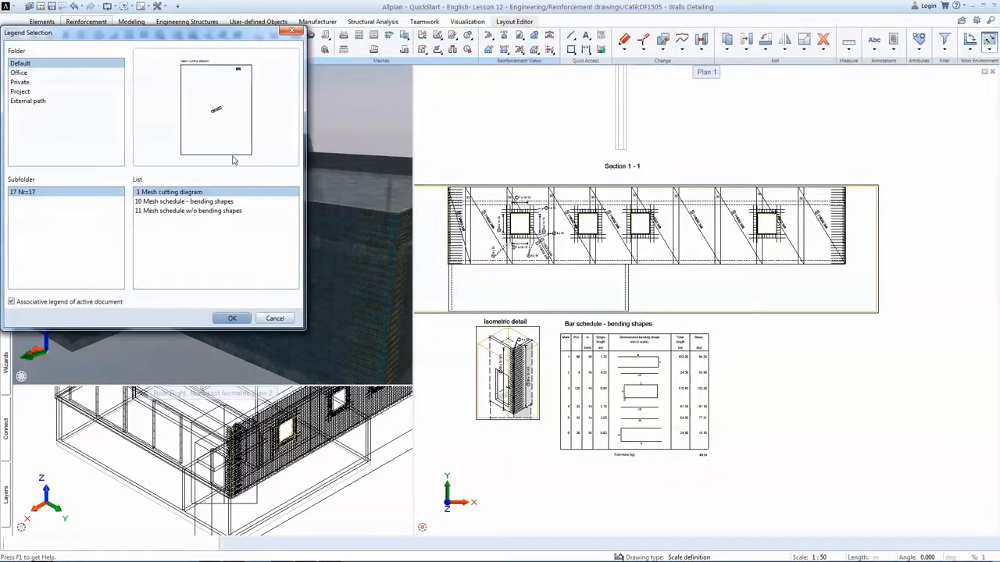
pyautogui.click(219, 203)
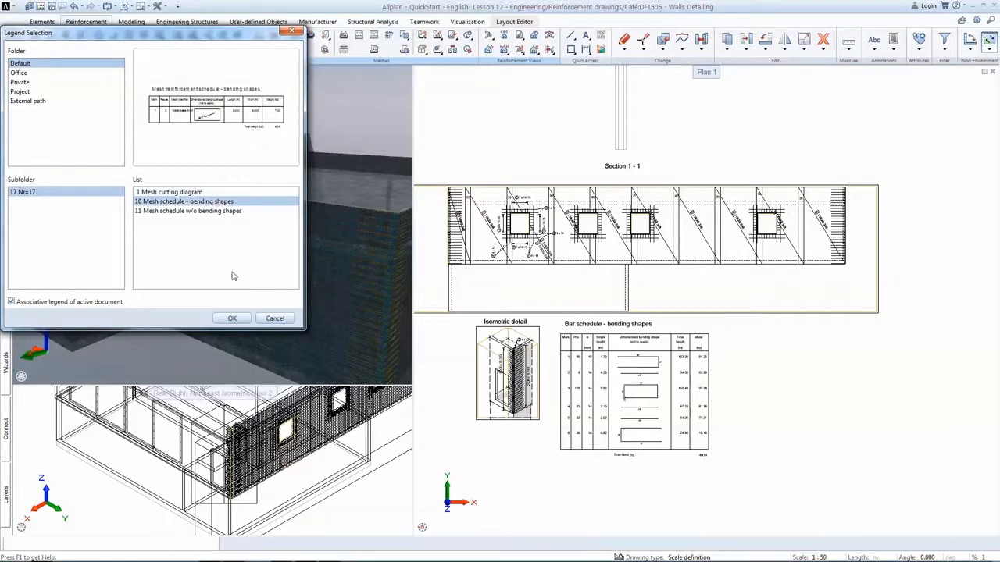
pyautogui.click(232, 318)
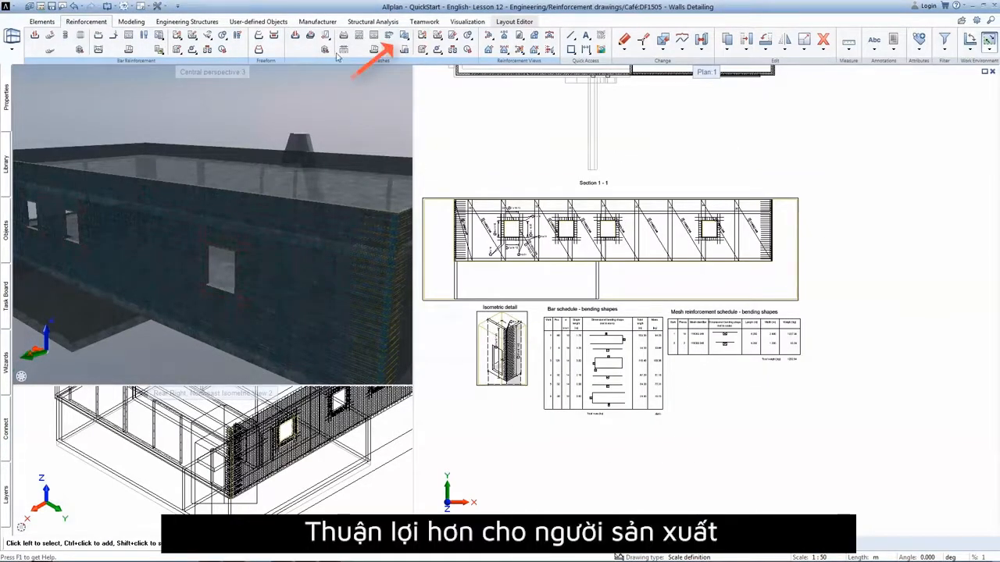
# - Place the associative mesh legend "1 Mesh cutting diagram" beside Section 1 - 1, above and beyond the mesh schedule
pyautogui.click(405, 40)
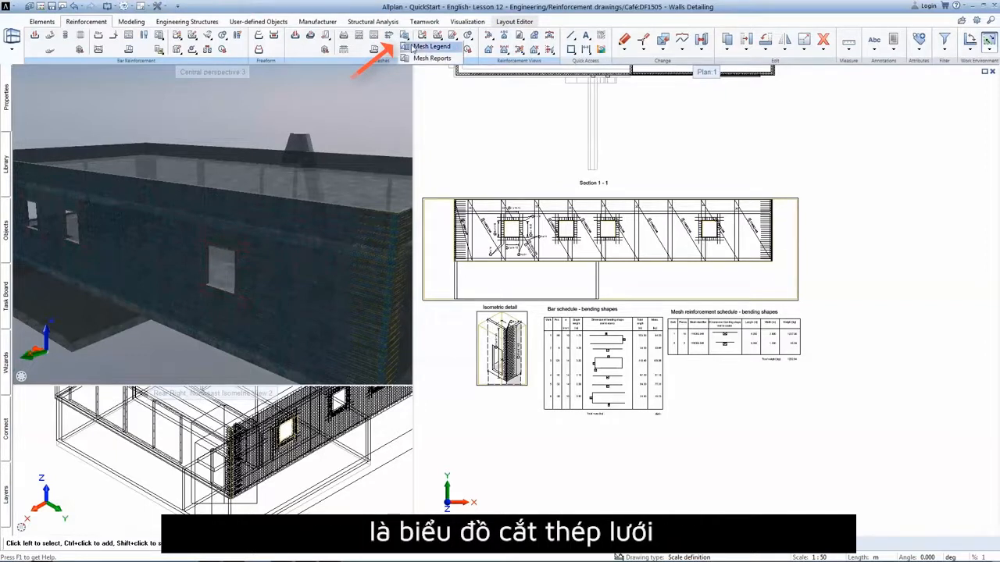
pyautogui.click(430, 47)
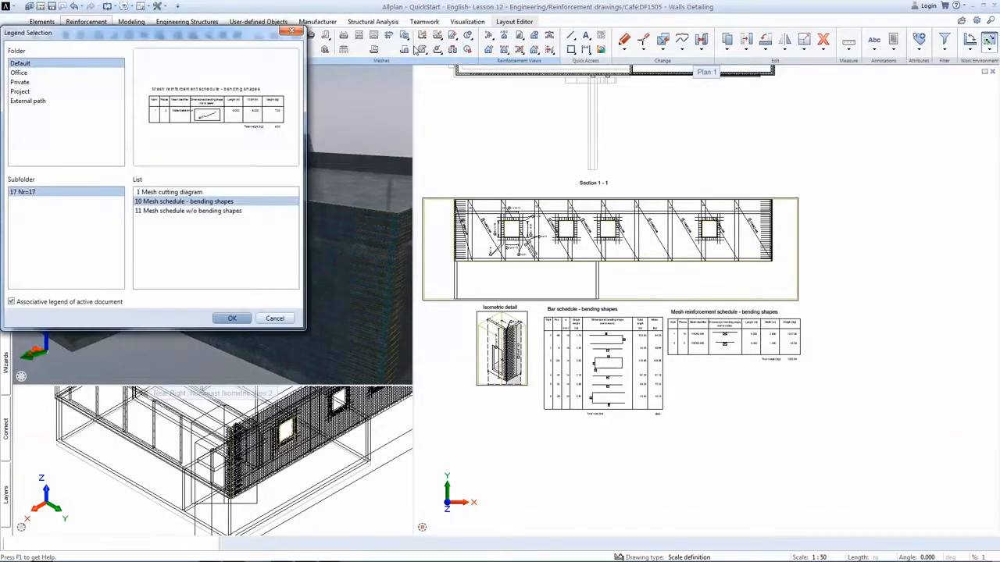
pyautogui.click(237, 192)
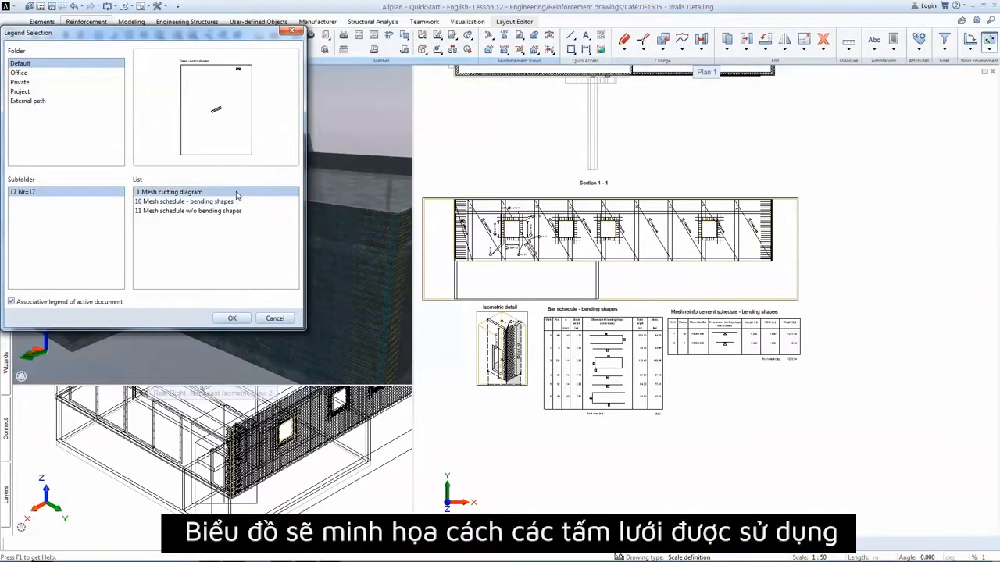
pyautogui.click(246, 318)
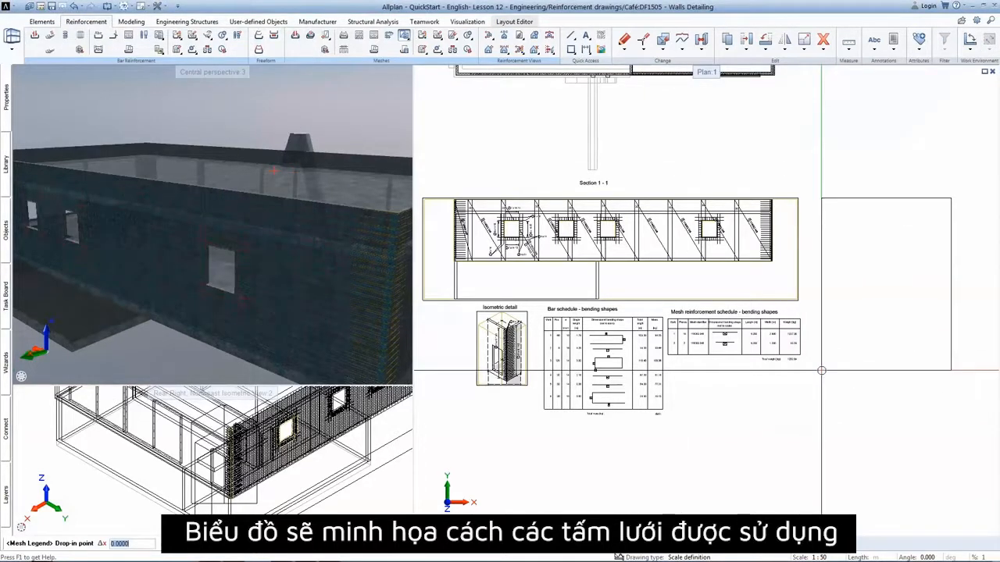
pyautogui.click(822, 375)
pyautogui.scroll(3, 876, 237)
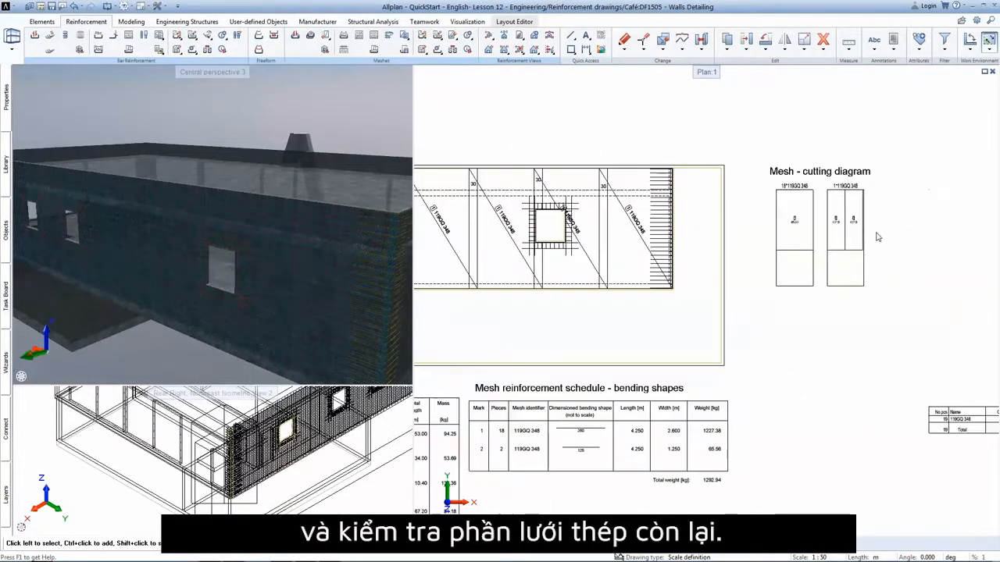
pyautogui.scroll(5, 875, 246)
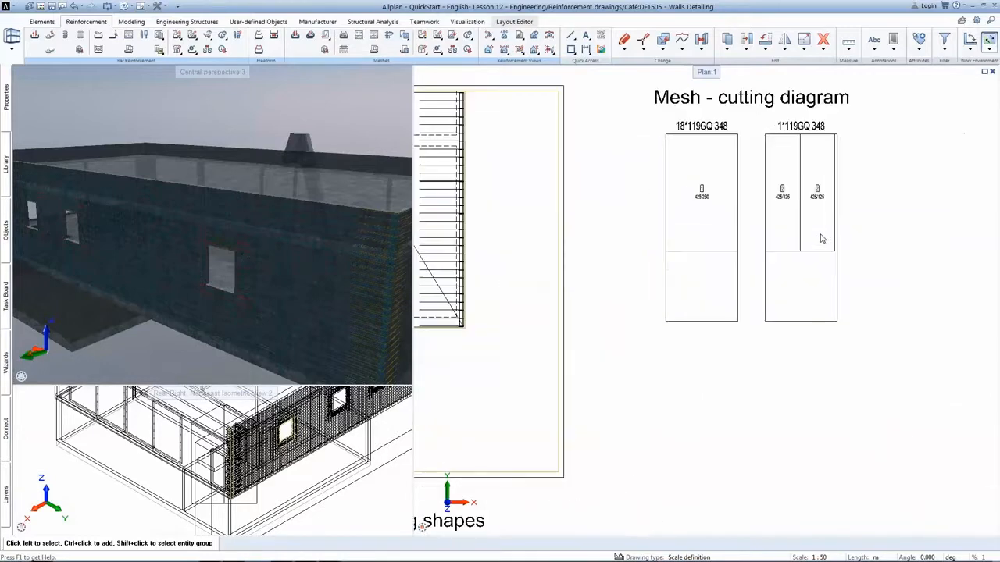
pyautogui.moveTo(822, 239); pyautogui.dragTo(782, 313, button='middle')
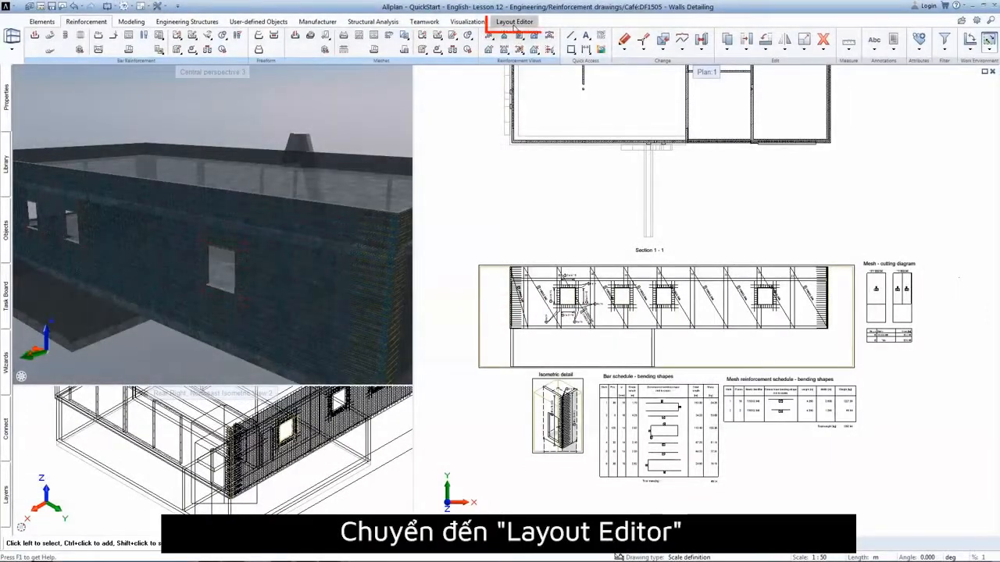
# - Switch to the Layout Editor and open the Engineering layout 101 Wall reinforcement
pyautogui.click(513, 22)
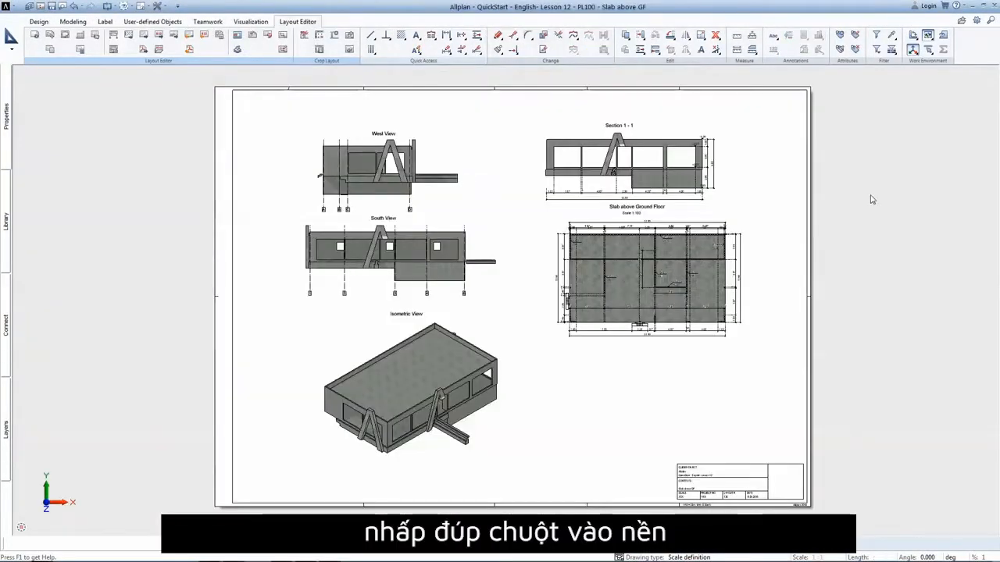
pyautogui.doubleClick(769, 228)
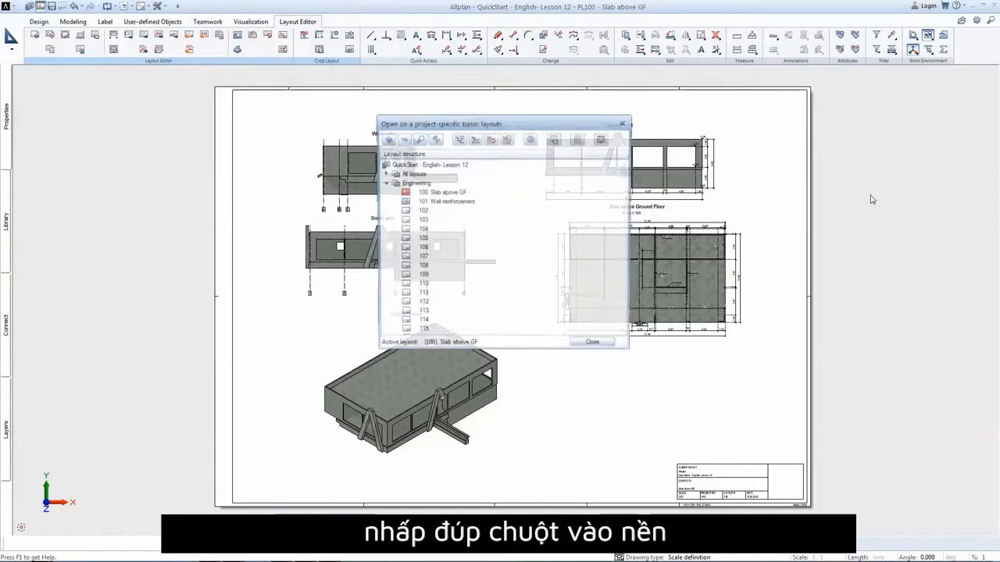
pyautogui.doubleClick(422, 201)
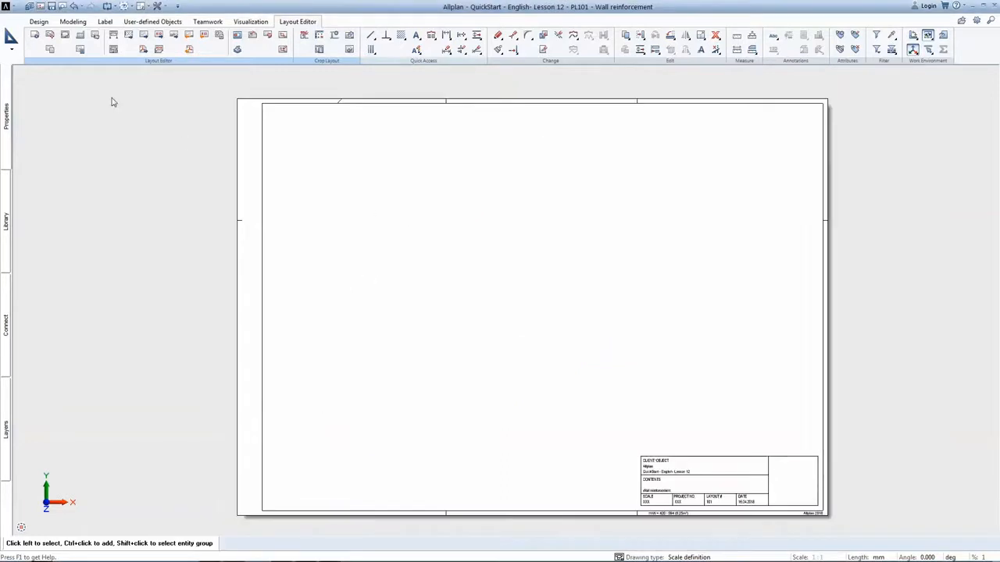
# - Set up the page of the wall reinforcement layout by loading the page favorite A2.lmas
pyautogui.click(36, 36)
pyautogui.click(24, 527)
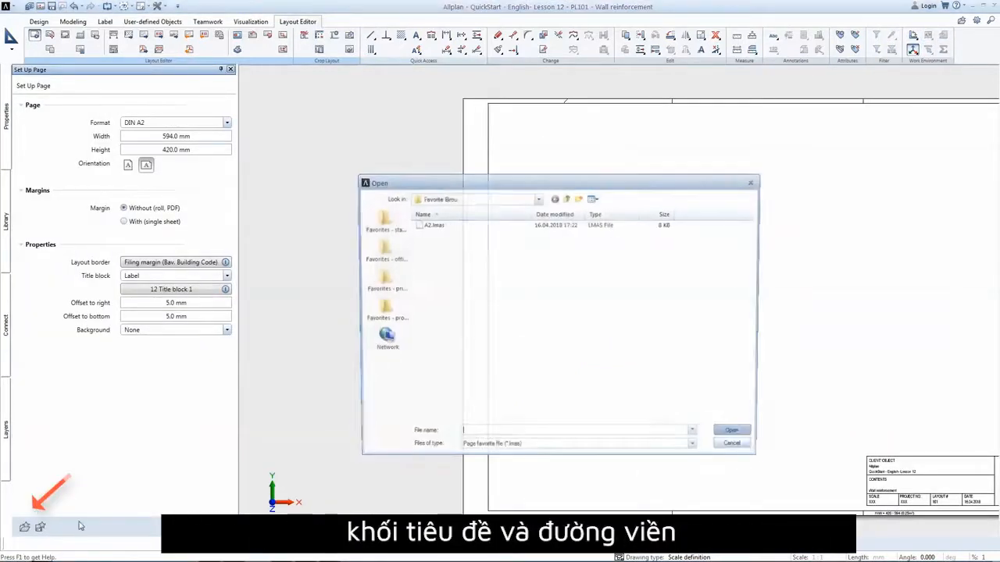
pyautogui.doubleClick(431, 224)
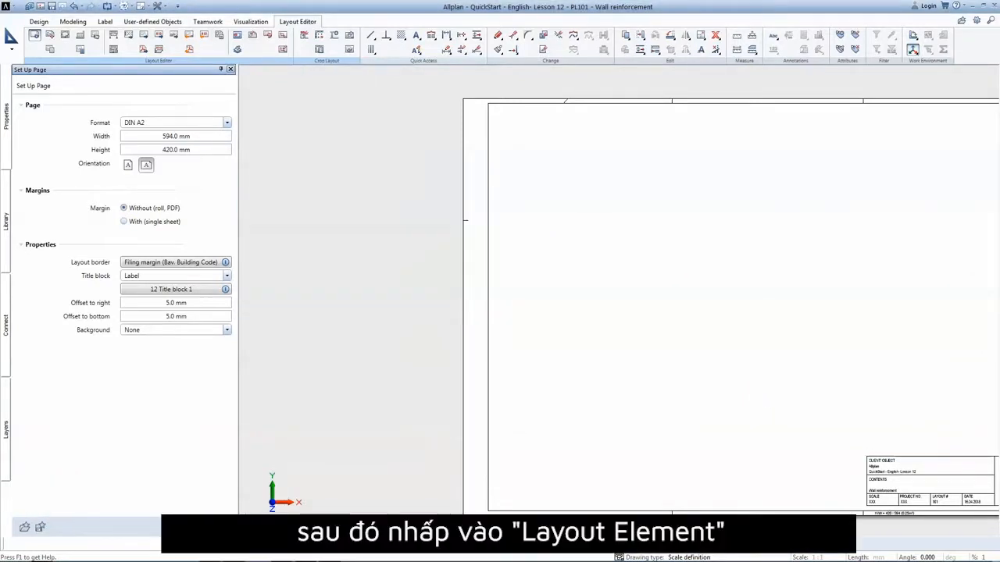
pyautogui.click(212, 527)
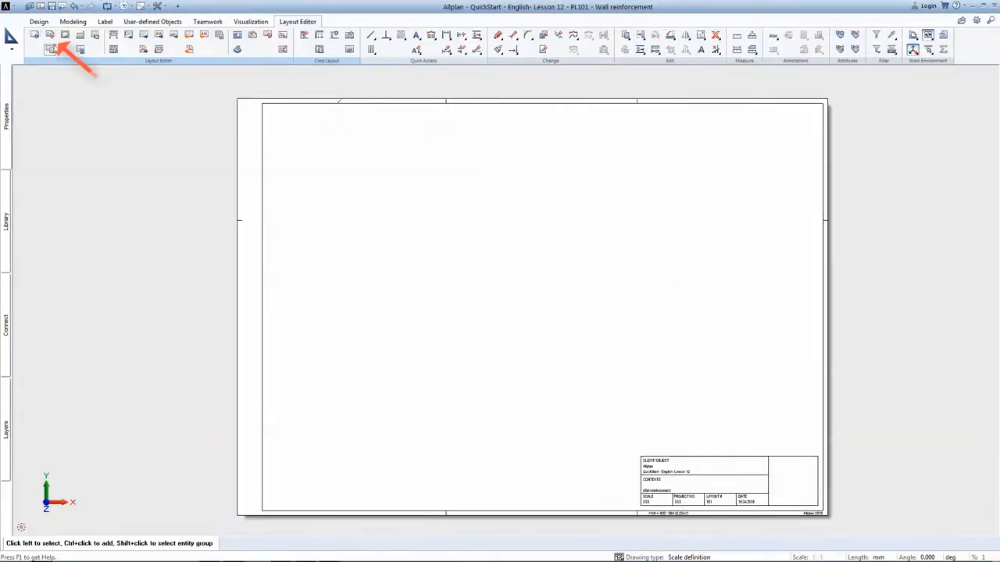
# - Insert the currently selected drawing file 1505 Walls Detailing, derived from the building structure, as a layout element and move it onto the page
pyautogui.click(50, 48)
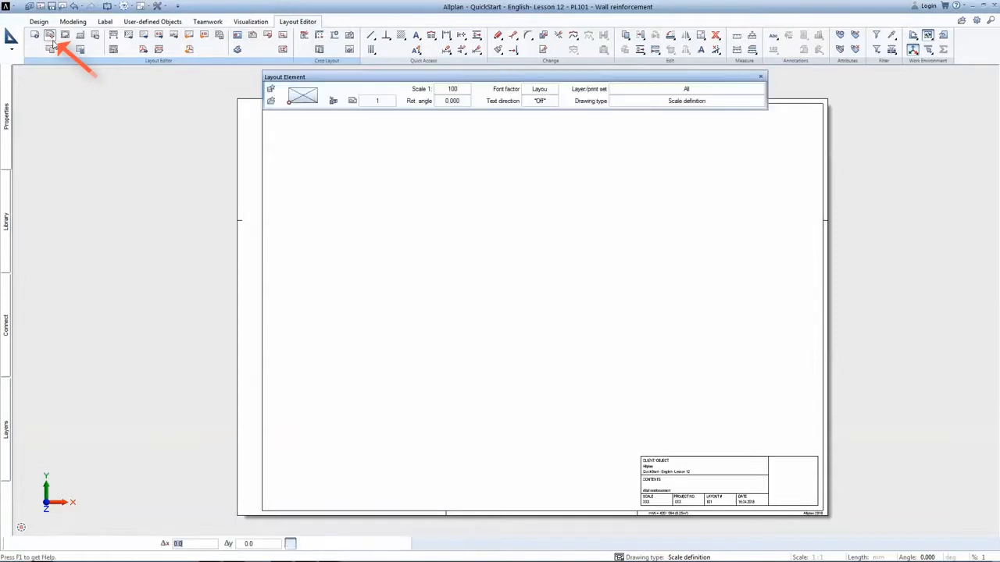
pyautogui.click(333, 101)
pyautogui.scroll(-7, 467, 195)
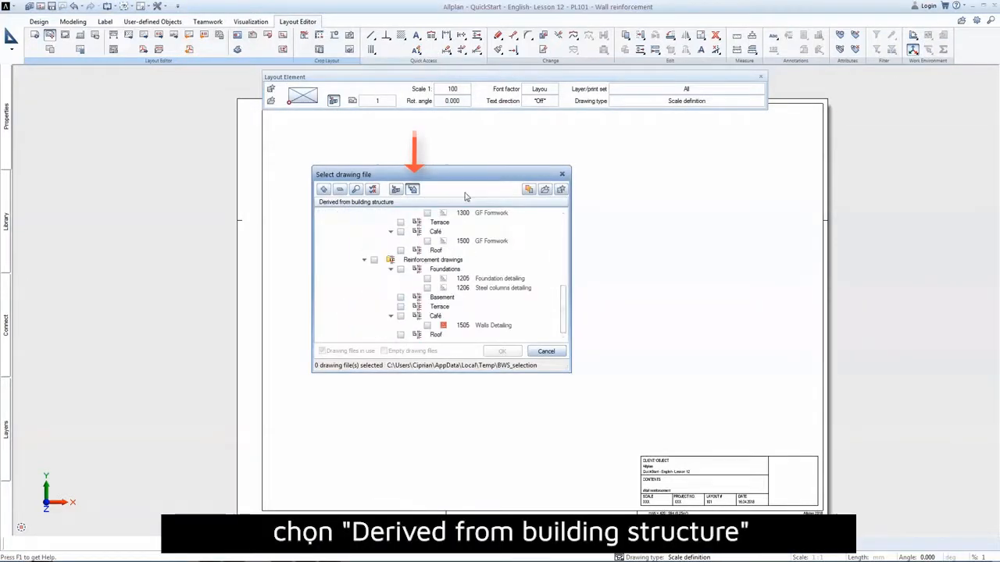
pyautogui.click(529, 190)
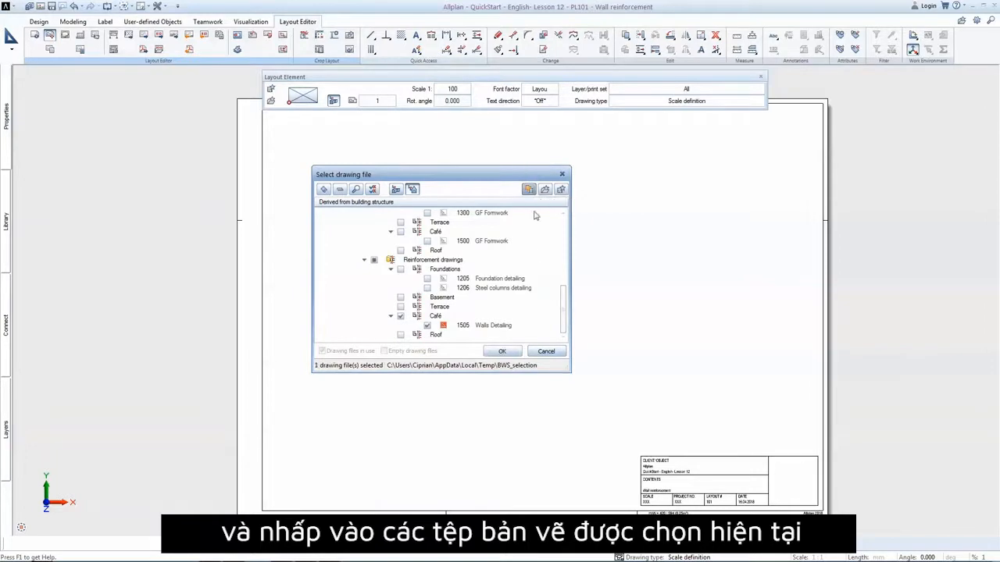
pyautogui.click(502, 352)
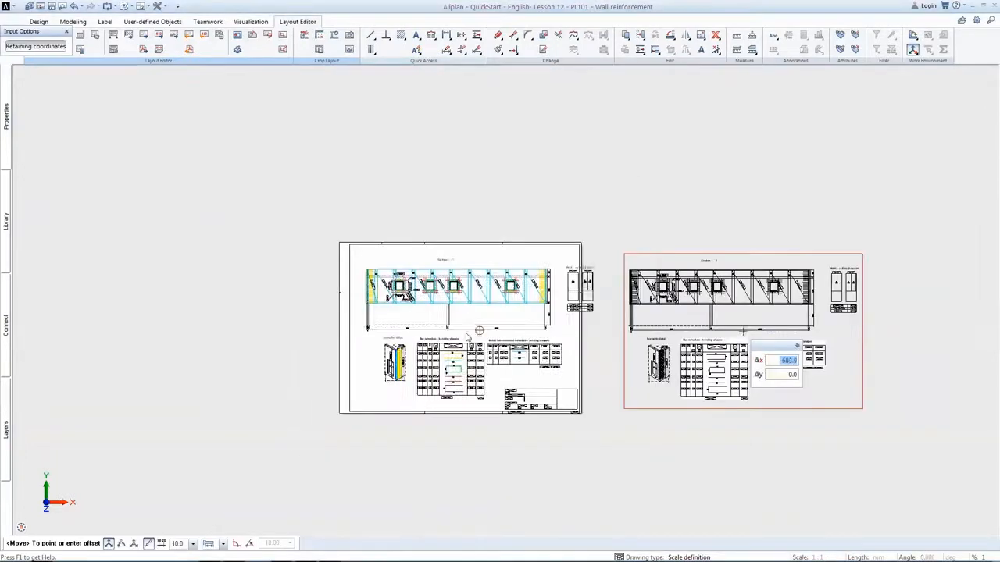
pyautogui.scroll(2, 466, 337)
pyautogui.click(812, 332)
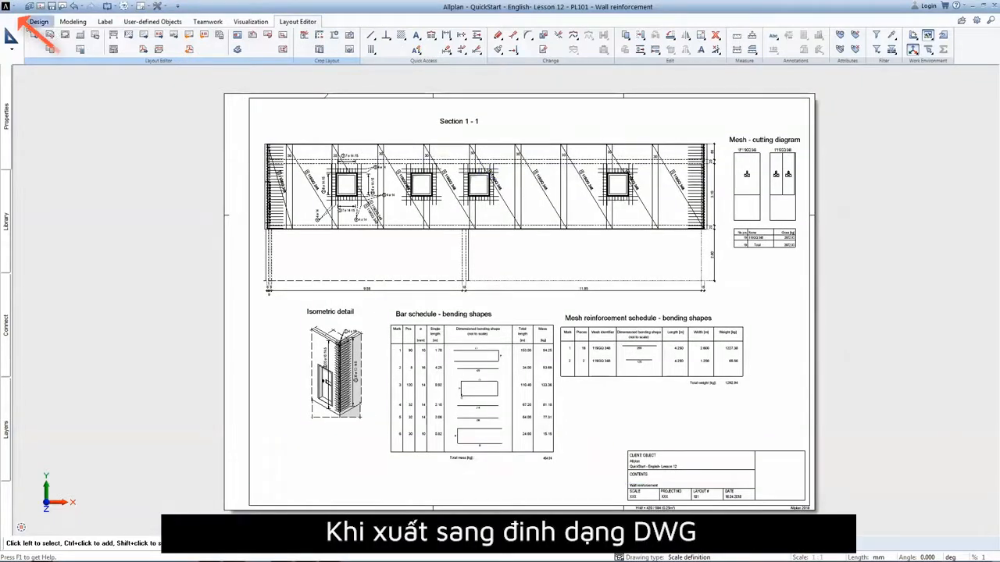
# - Export layout 101 Wall reinforcement as AutoCAD data
pyautogui.click(7, 7)
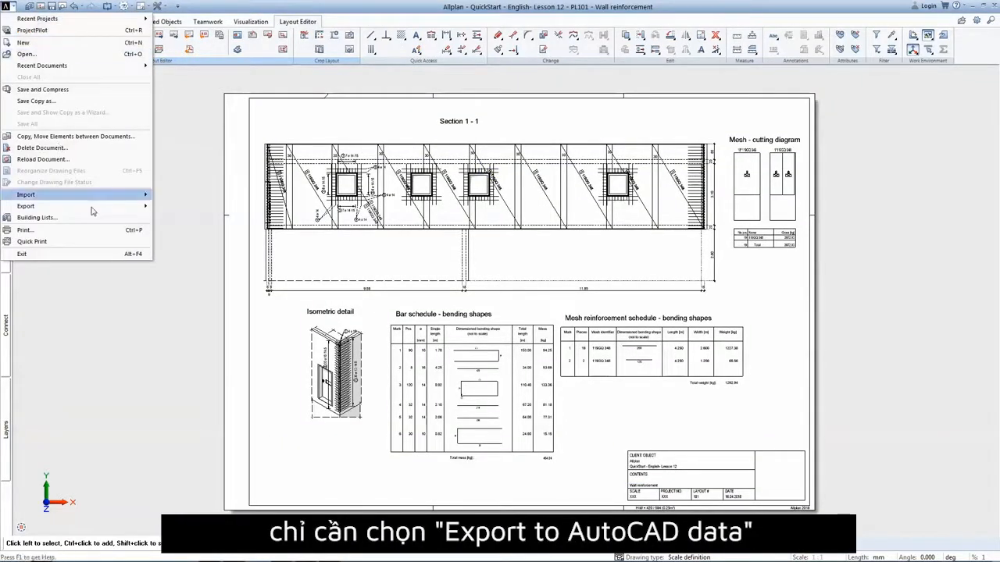
pyautogui.moveTo(101, 210)
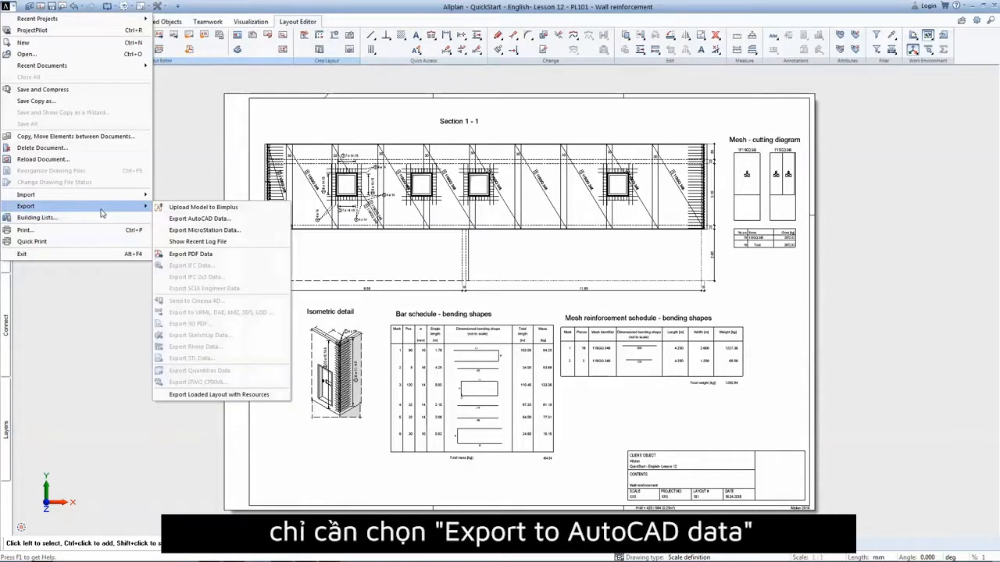
pyautogui.click(239, 220)
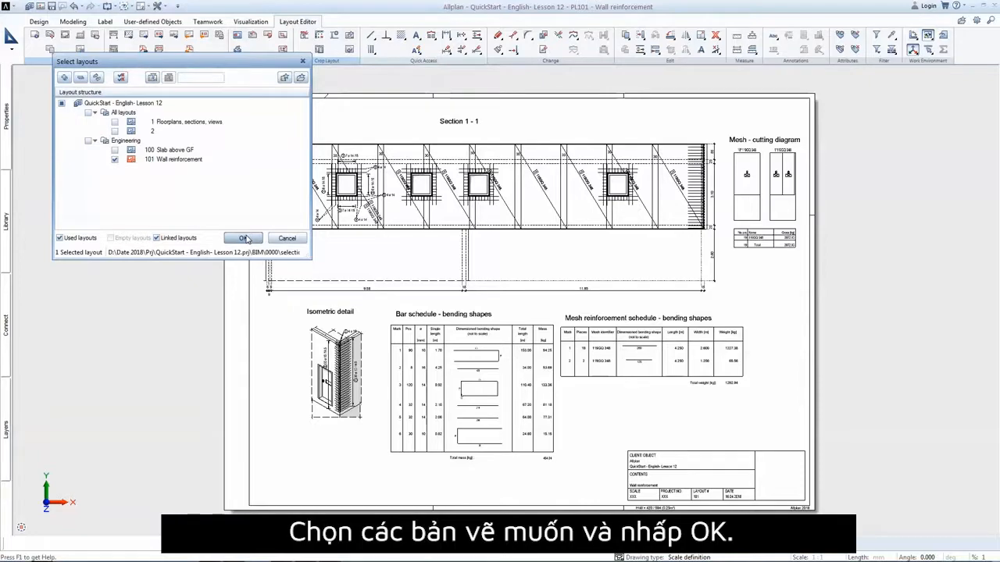
pyautogui.click(243, 238)
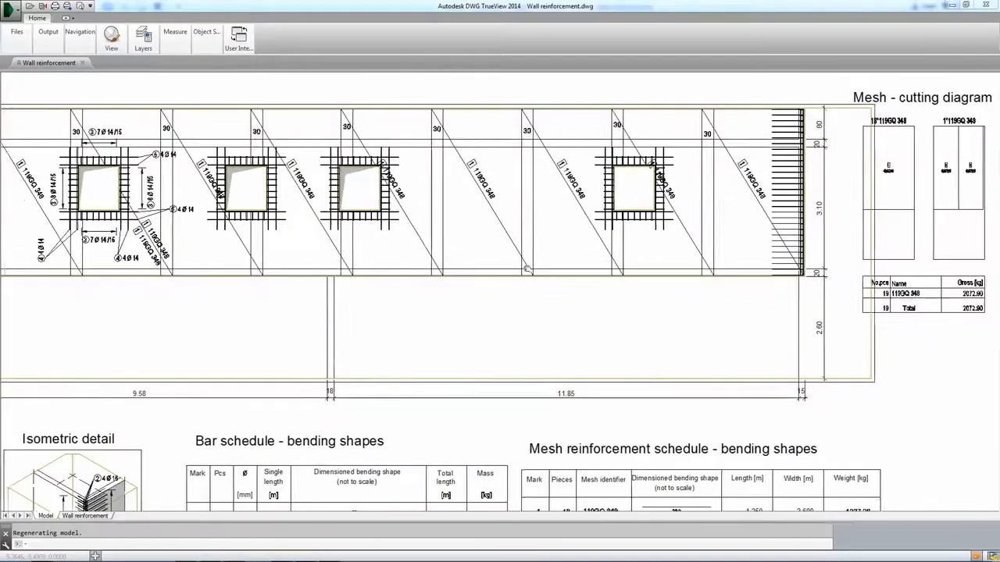
# - Examine the exported Wall reinforcement.dwg in DWG TrueView, checking Section 1 - 1, the bar schedule and the list of layers
pyautogui.moveTo(527, 269); pyautogui.dragTo(398, 269, button='middle')
pyautogui.scroll(-2, 503, 281)
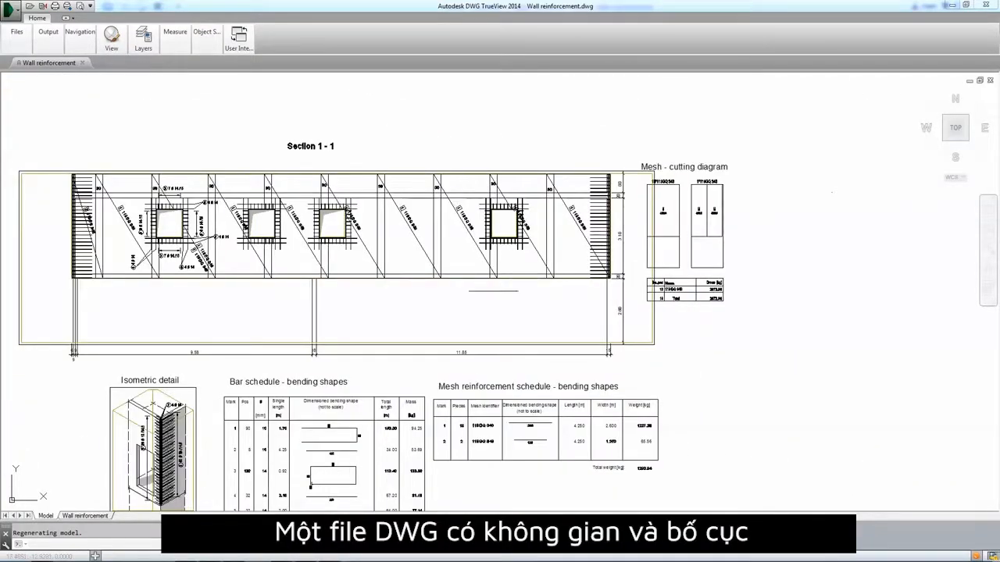
pyautogui.scroll(5, 412, 394)
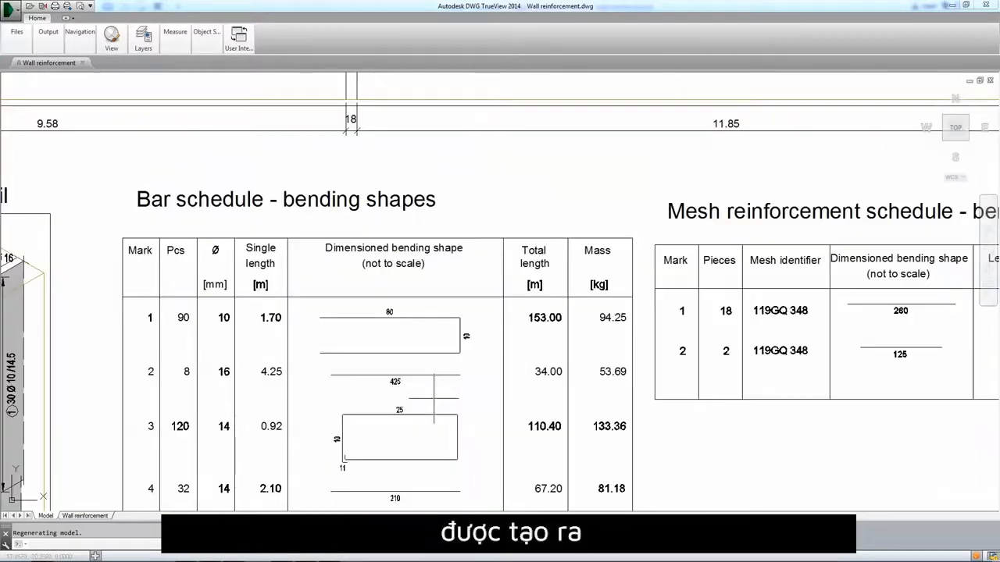
pyautogui.scroll(-6, 434, 398)
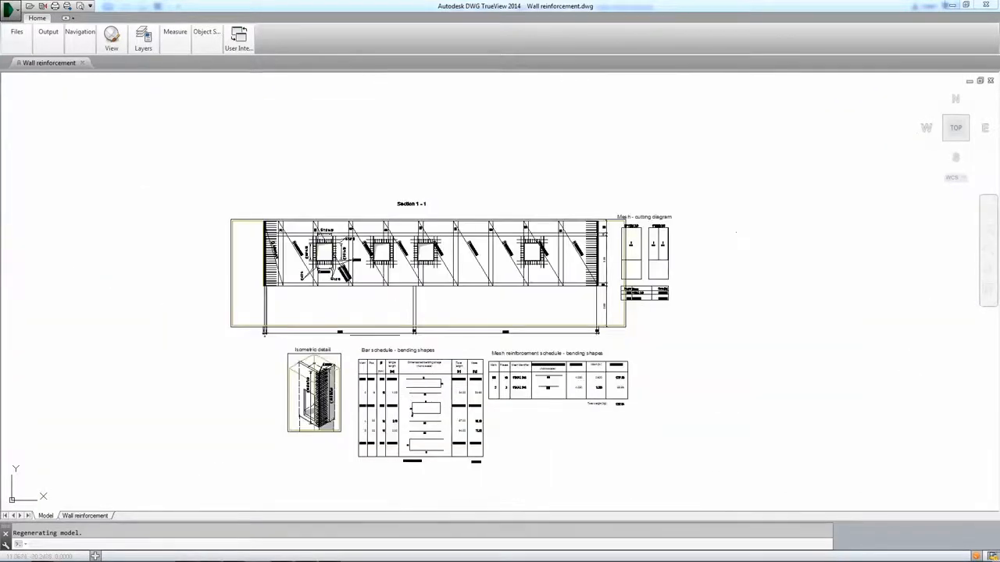
pyautogui.click(146, 49)
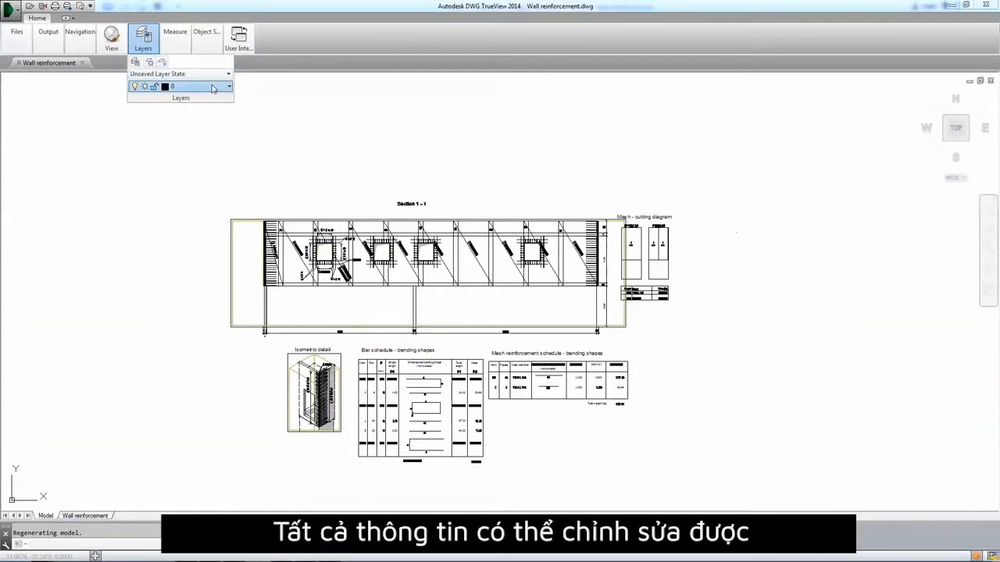
pyautogui.click(195, 86)
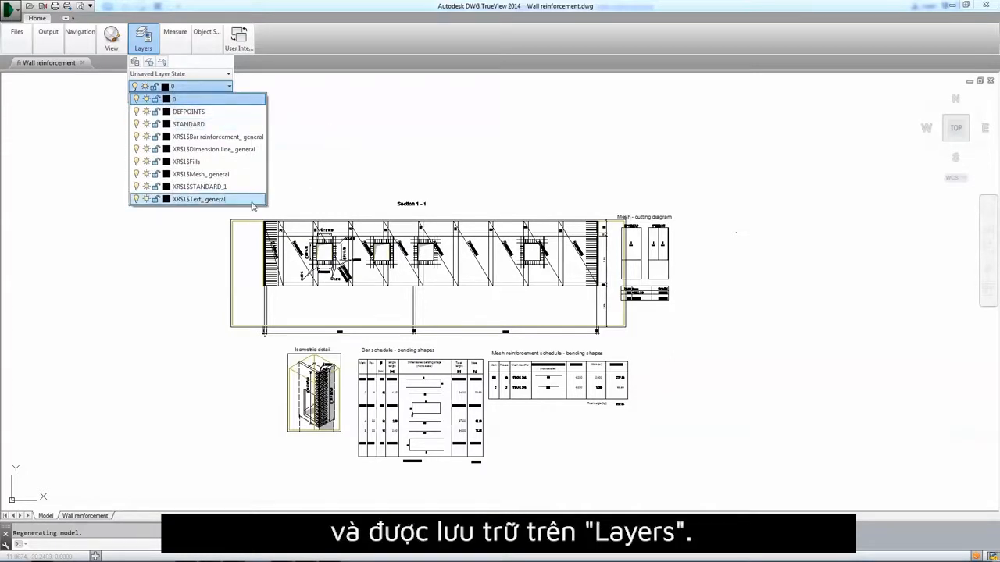
pyautogui.click(360, 178)
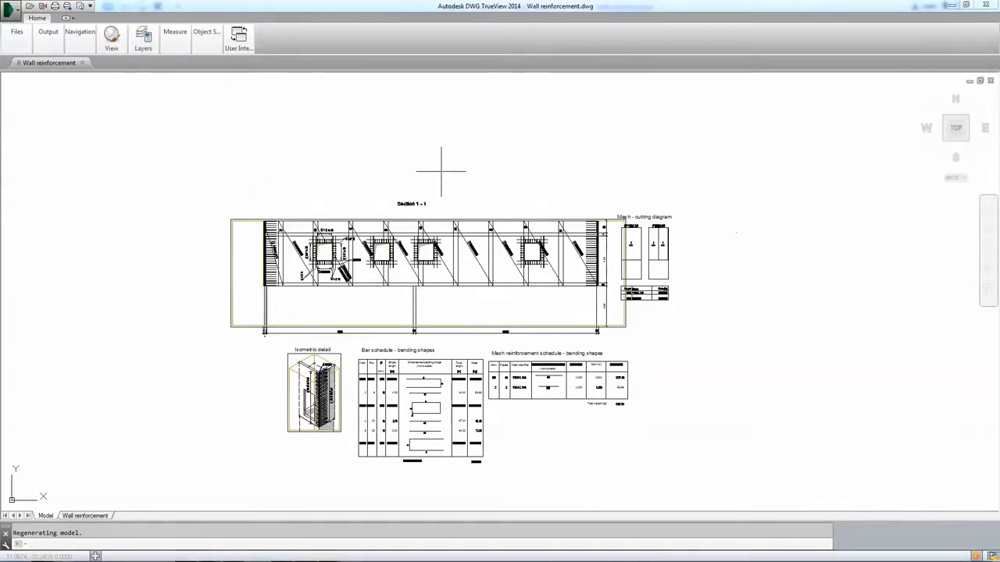